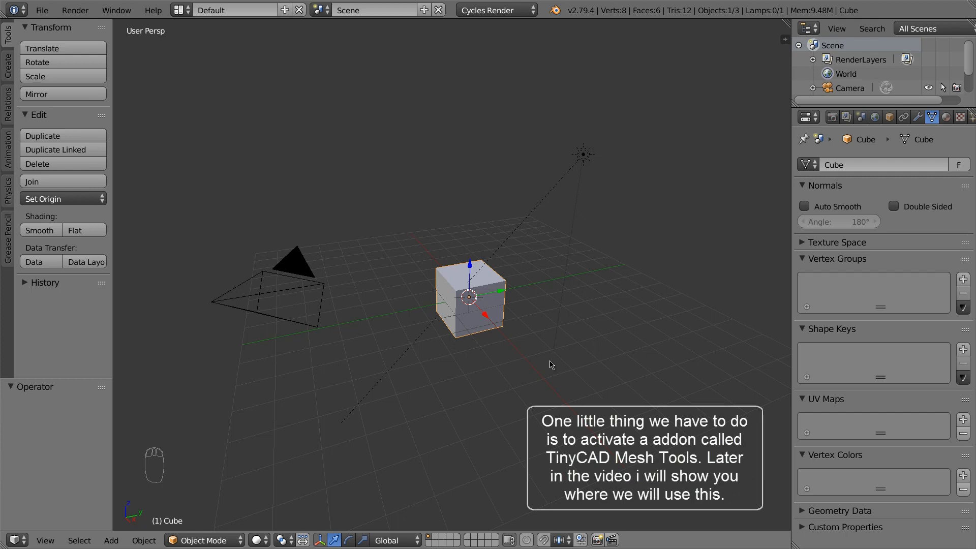
Search the add-ons for 'cad', enable Mesh: tinyCAD Mesh tools, and close the preferences
click(45, 11)
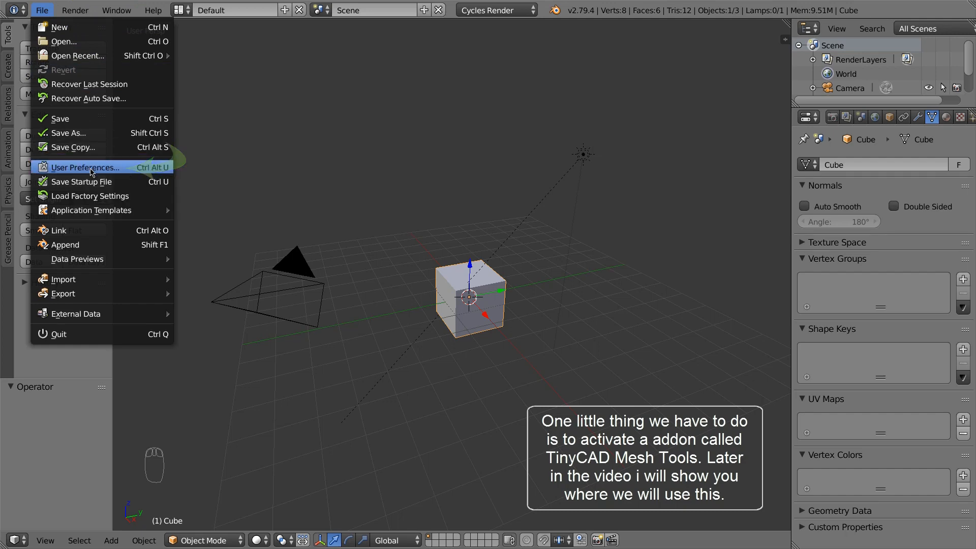
click(90, 168)
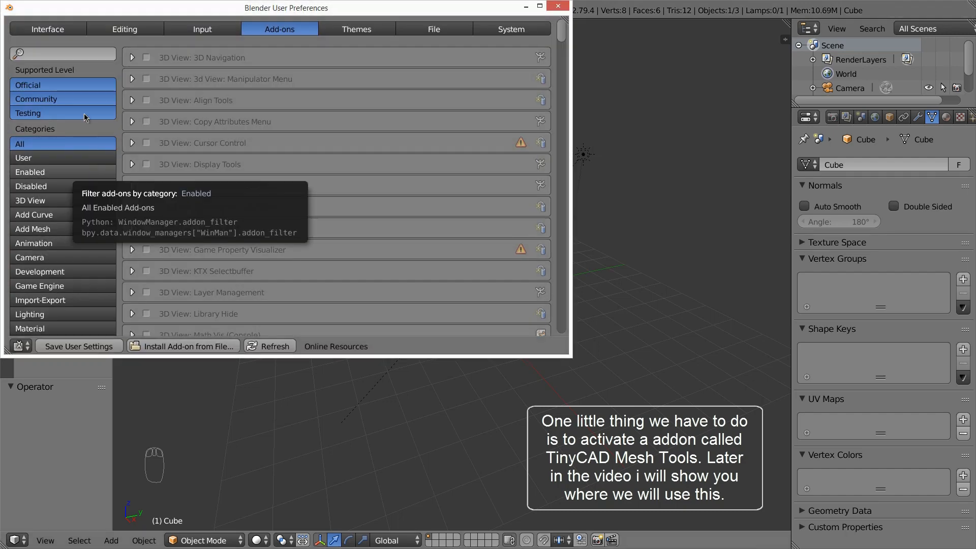
click(68, 54)
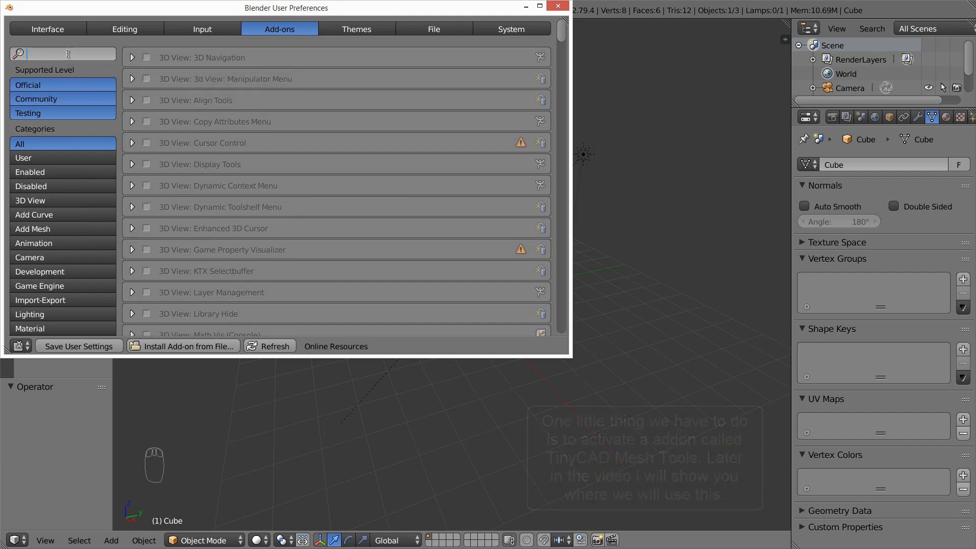
text(c)
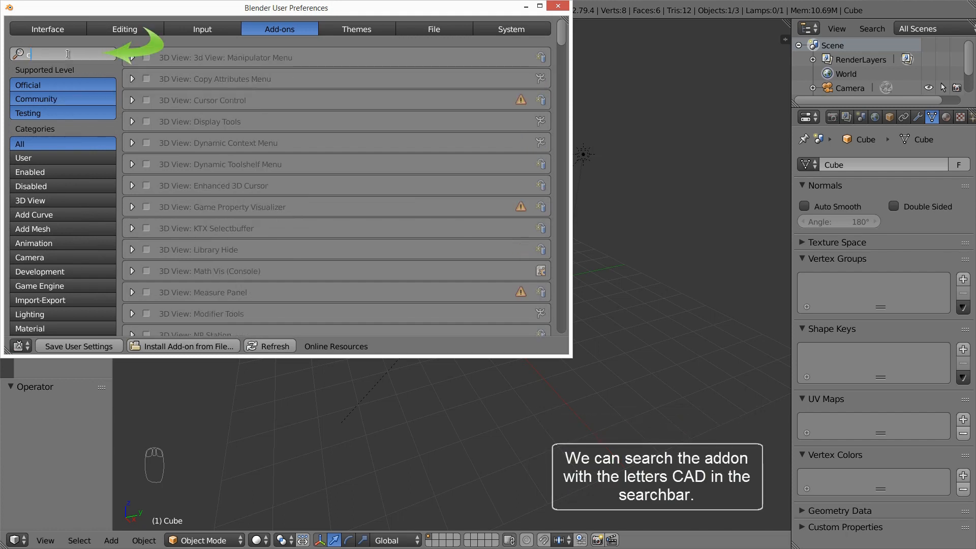
text(ad)
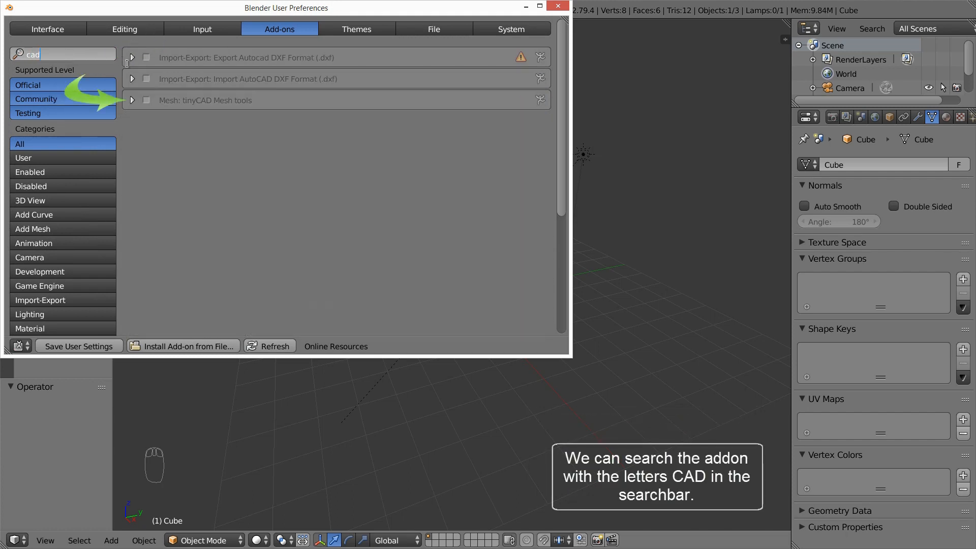
key(Return)
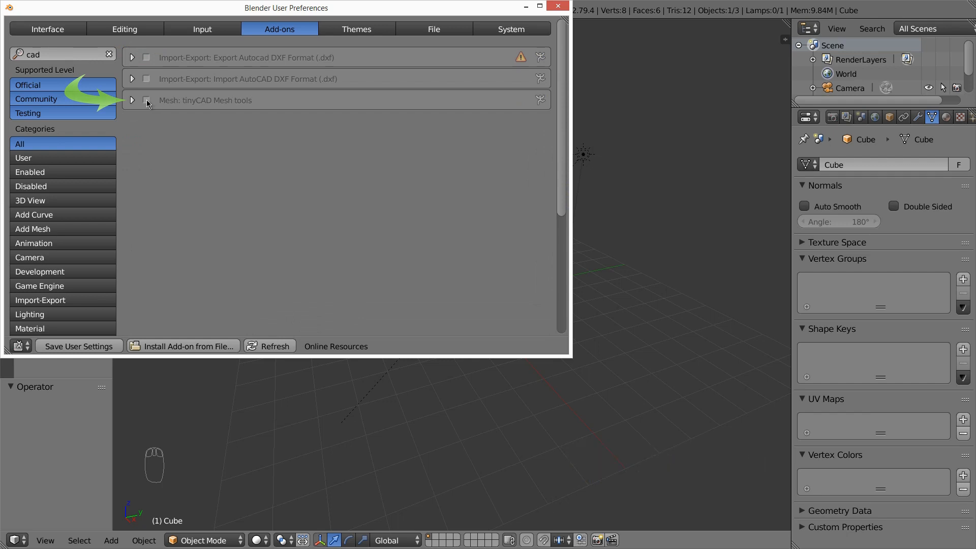
click(146, 100)
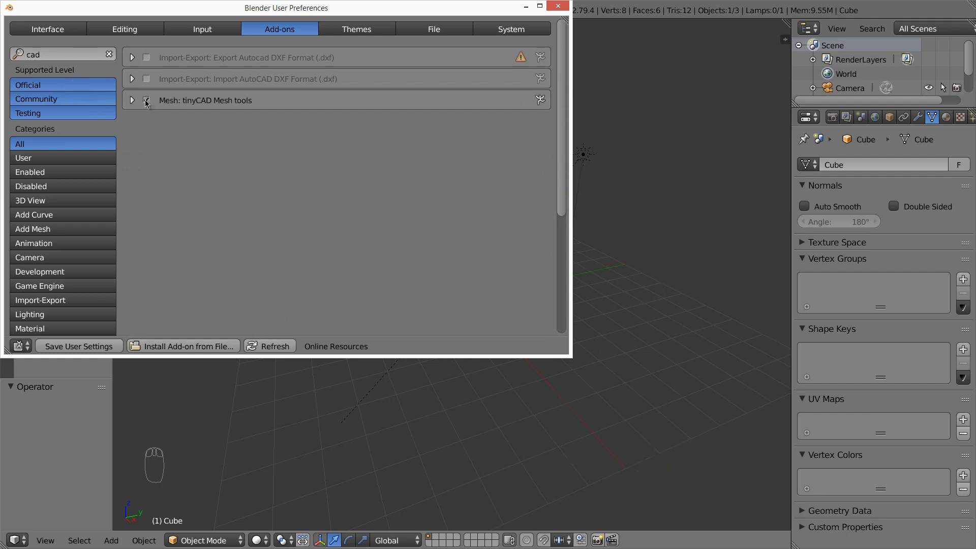
click(133, 101)
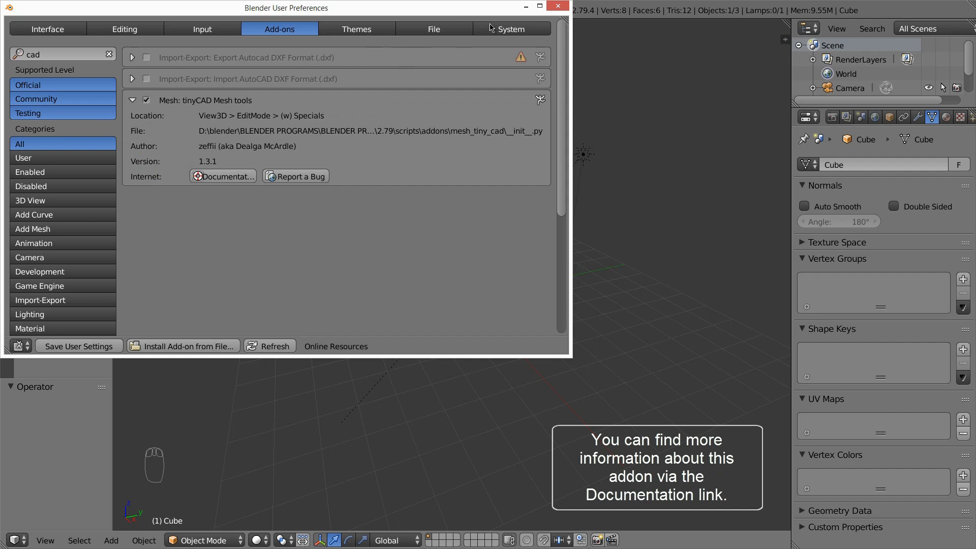
click(559, 7)
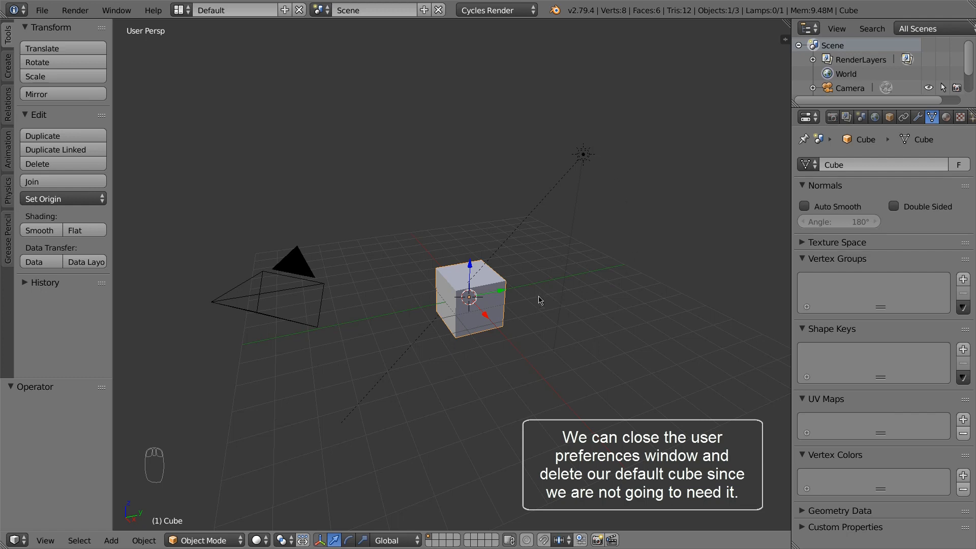
Delete the default cube and switch to front orthographic view
key(x)
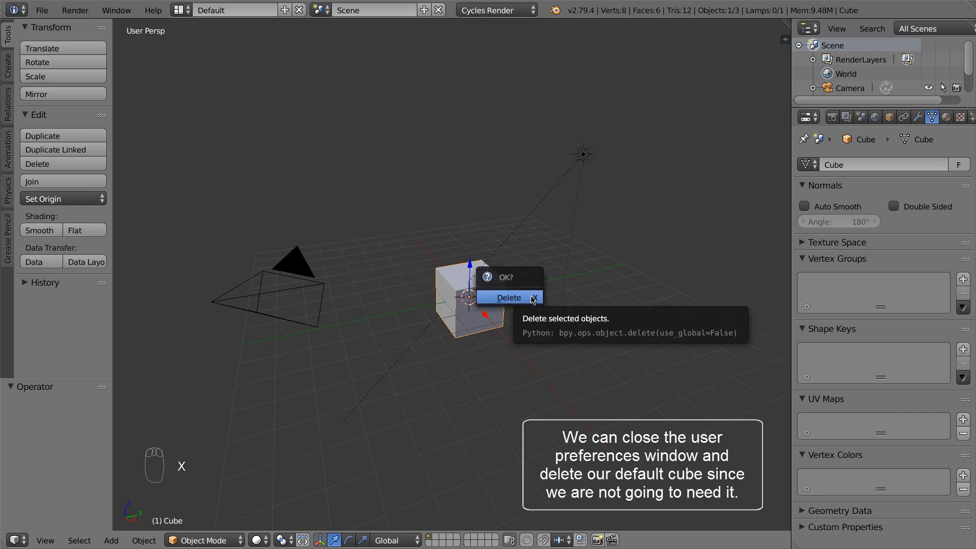
click(532, 299)
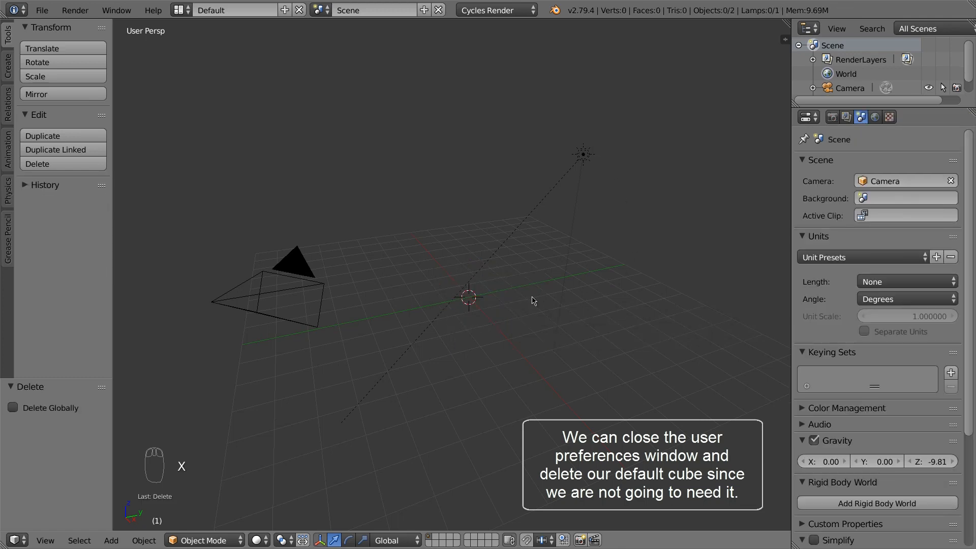
key(KP_5)
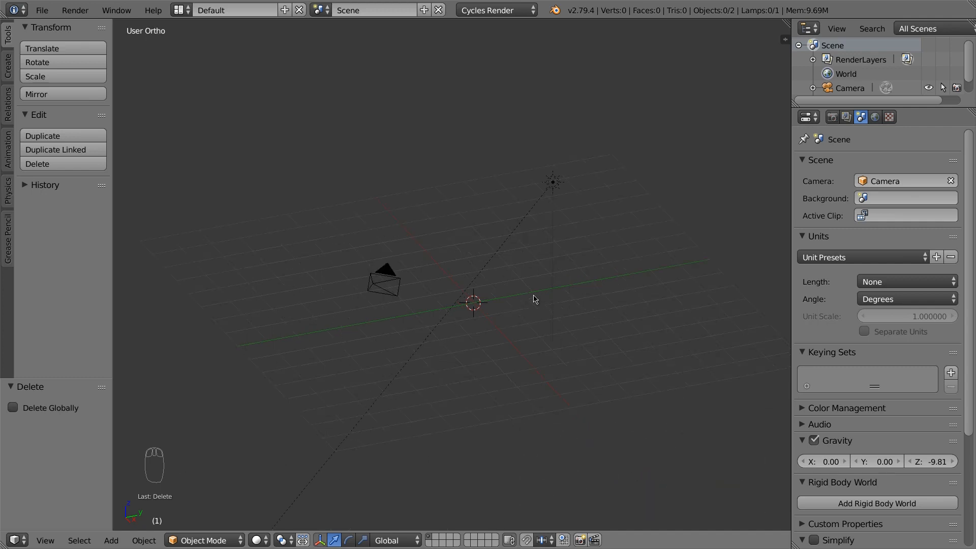
key(KP_1)
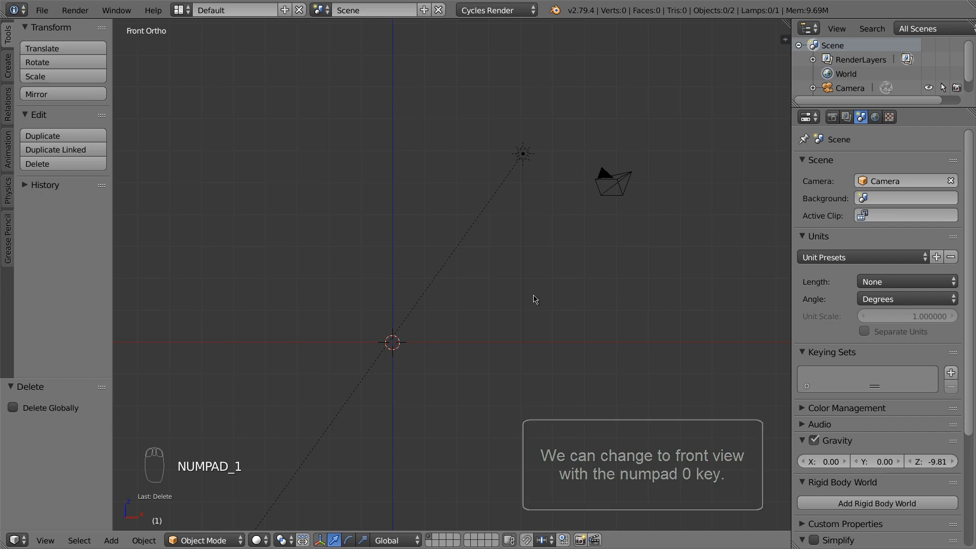
Turn on Background Images in the viewport properties panel and expand its settings
key(n)
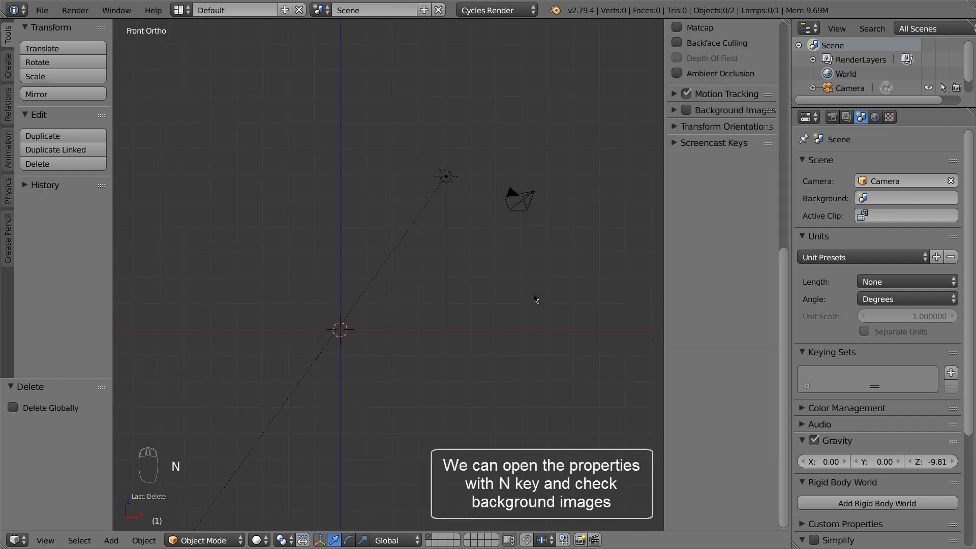
scroll(686, 280, up, 5)
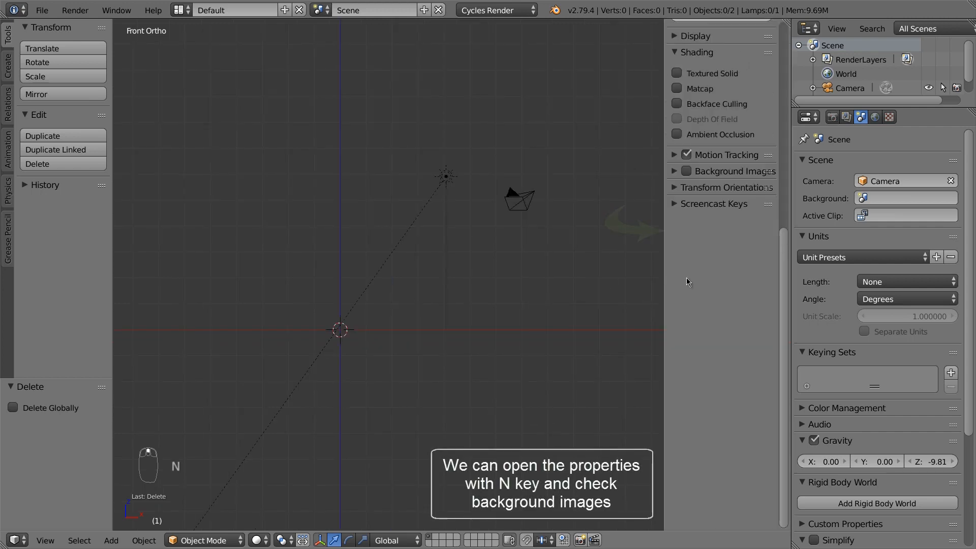
click(682, 234)
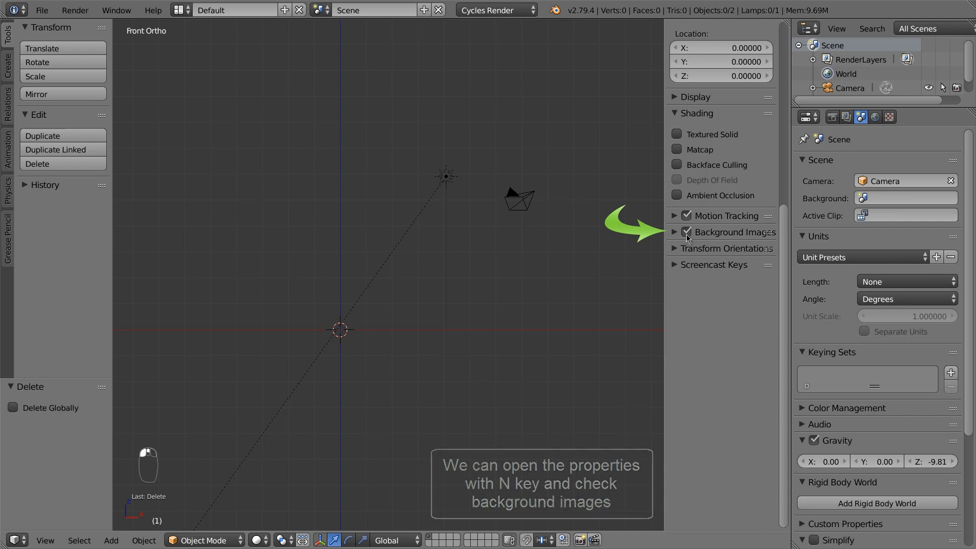
click(674, 233)
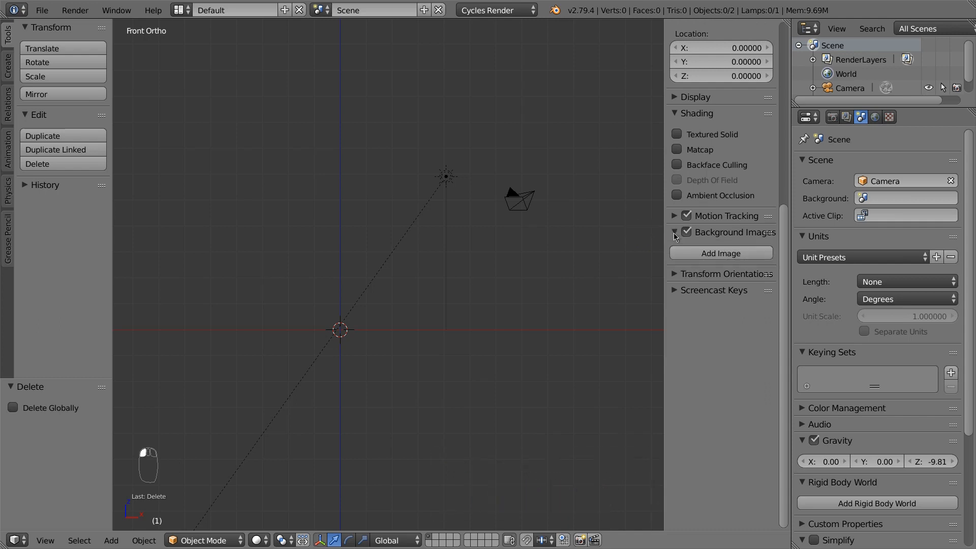
Add blenderlogo.jpg as a background image shown only on the Front axis
click(716, 254)
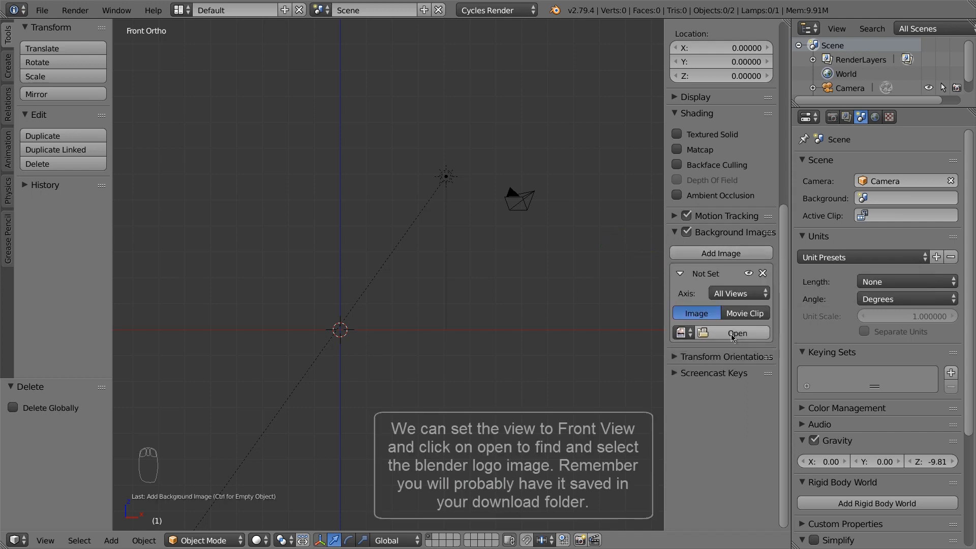
click(729, 295)
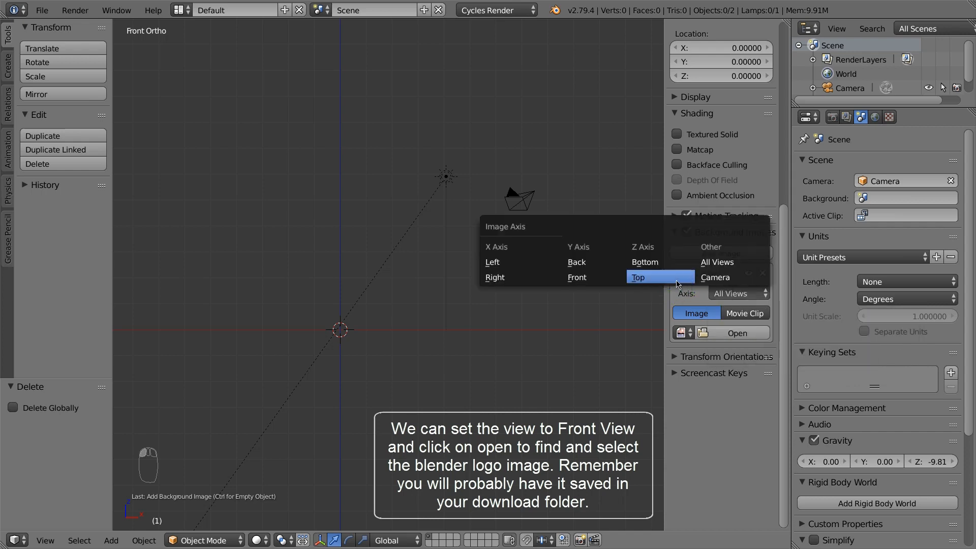
click(596, 278)
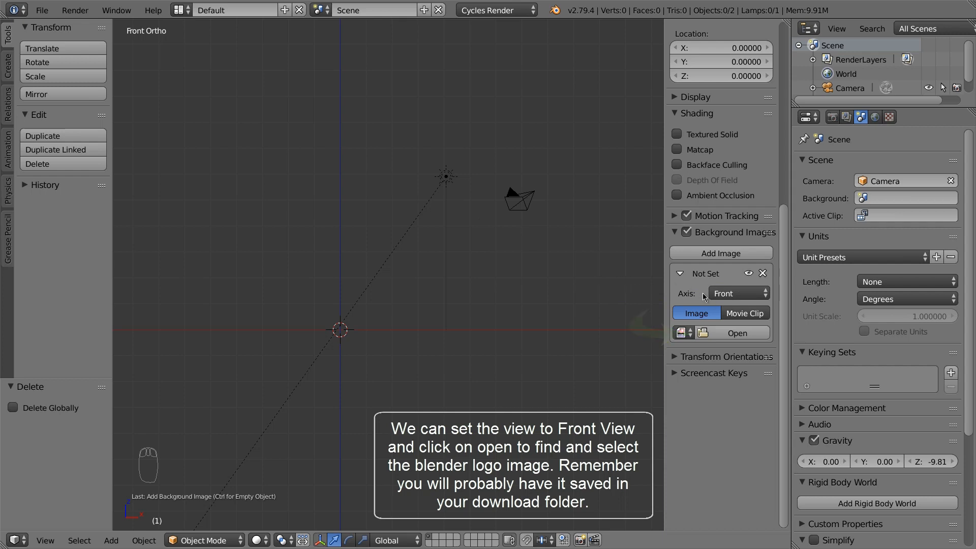
click(726, 333)
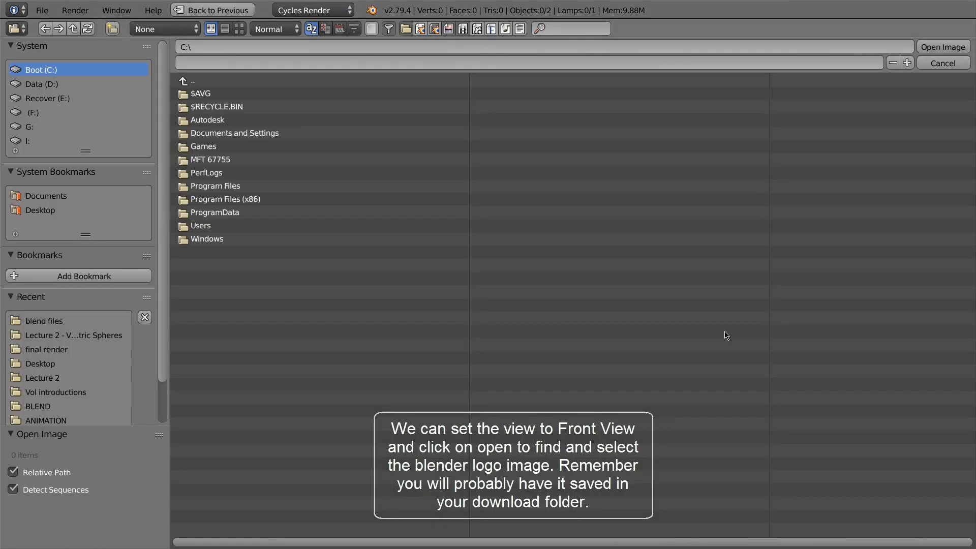
click(249, 94)
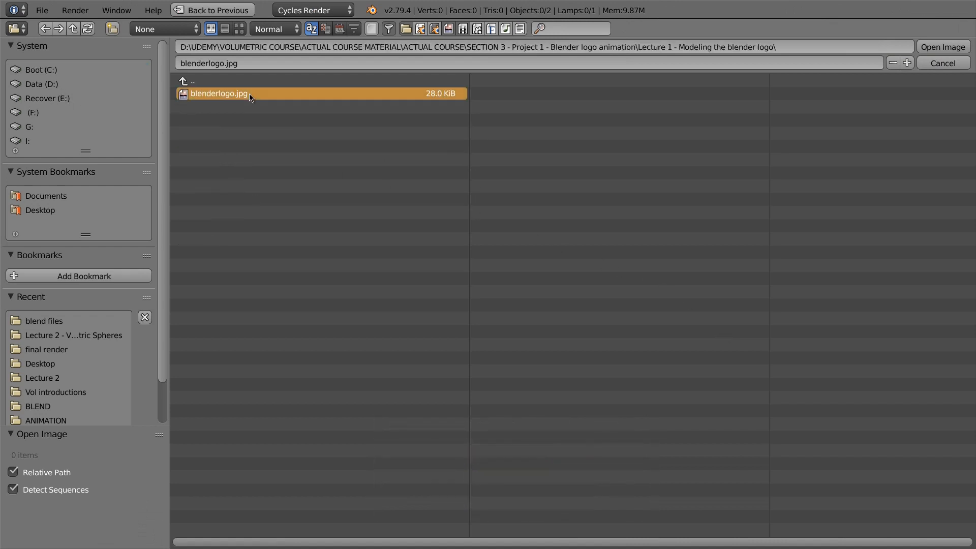
click(945, 47)
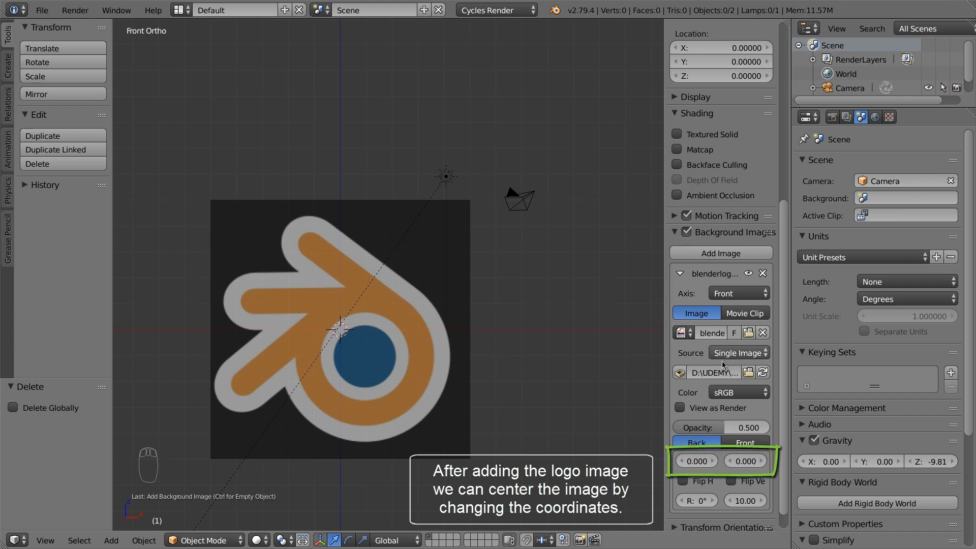
Set the background opacity to 0.320 and X offset to -0.90, then hide the properties panel
drag(731, 425, 714, 428)
drag(706, 461, 754, 463)
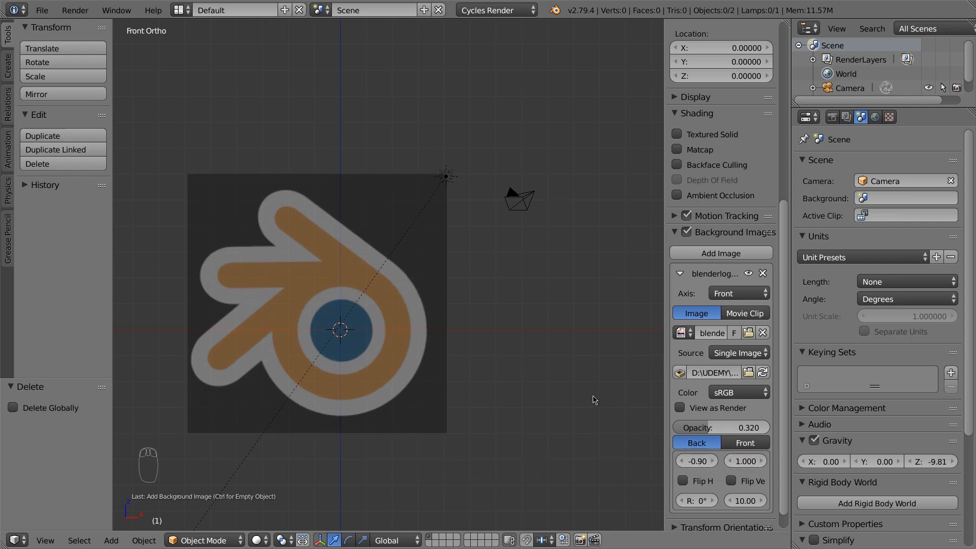
key(n)
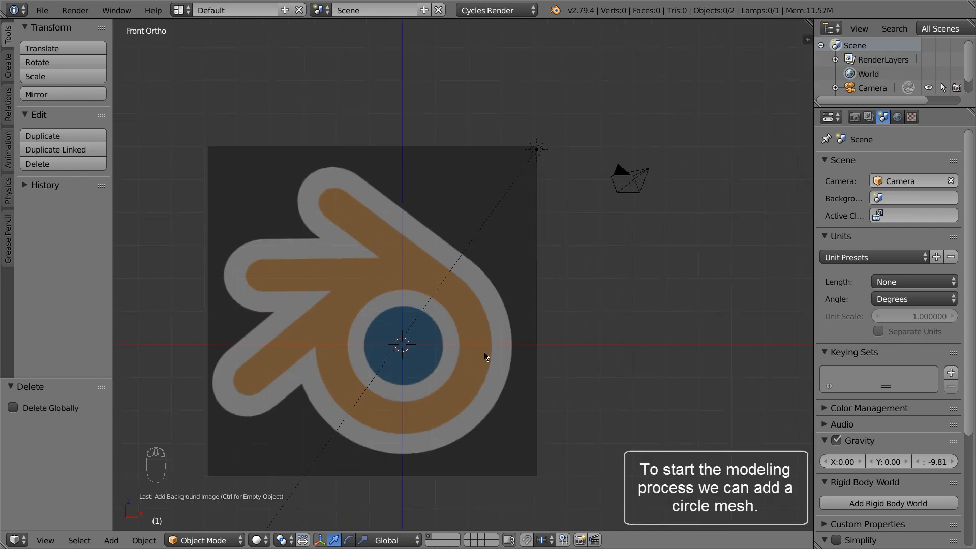
Add a circle mesh at the origin with 80 vertices
key(shift+a)
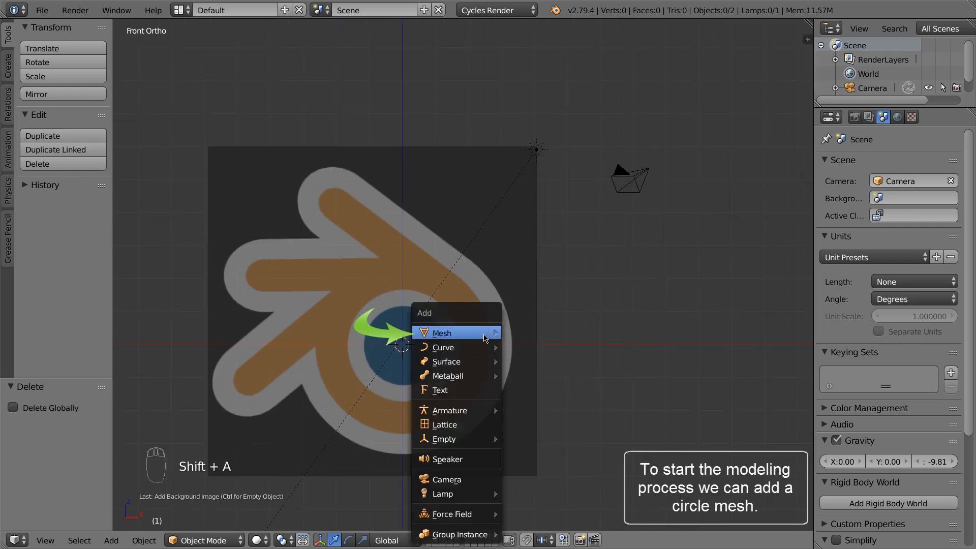
mouse_move(487, 337)
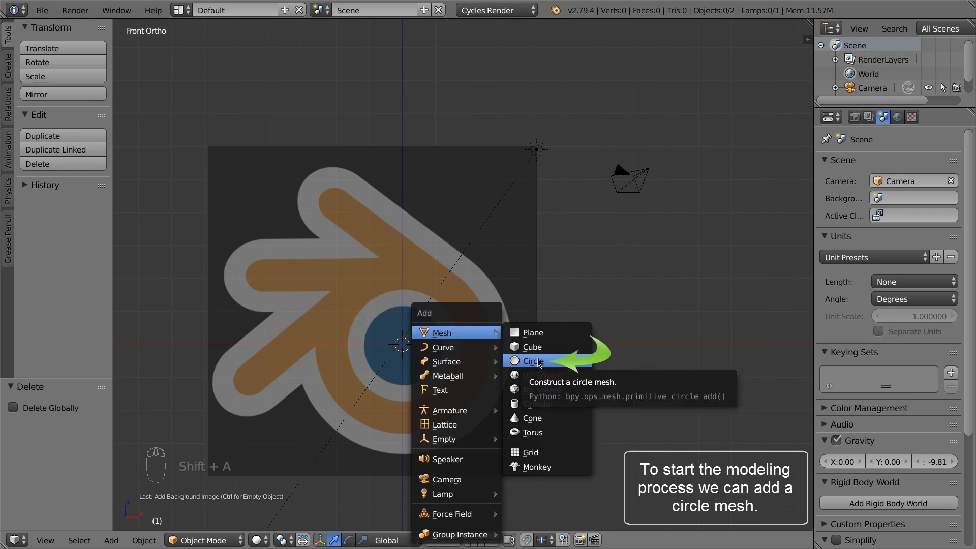
click(534, 361)
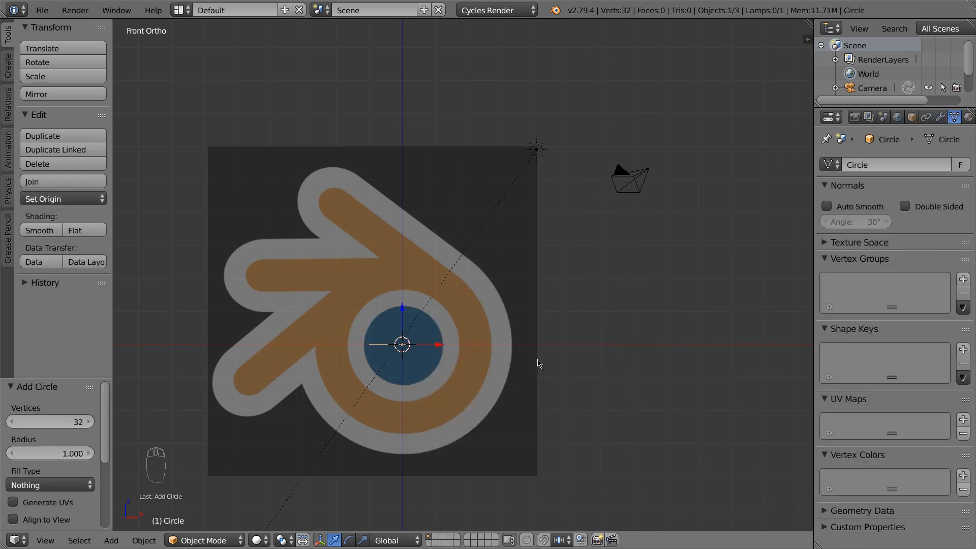
click(75, 424)
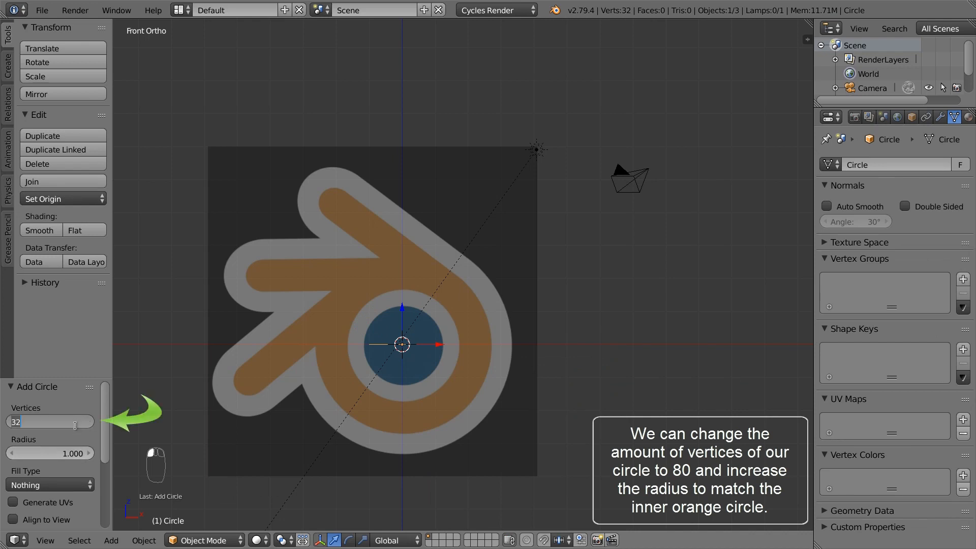
text(80)
key(Return)
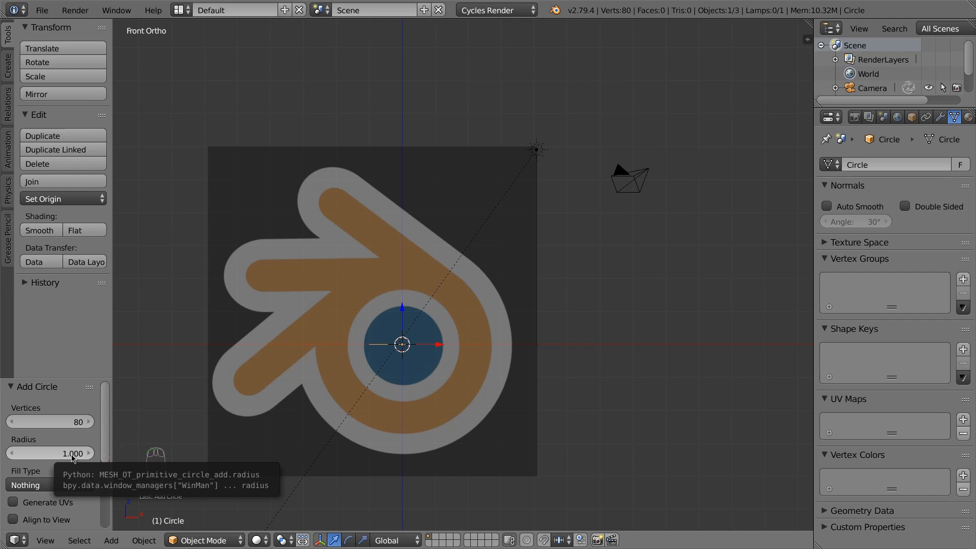
Enlarge the circle's radius to about 1.66 and rotate it 90° on X to face the front view
click(73, 459)
drag(81, 459, 108, 467)
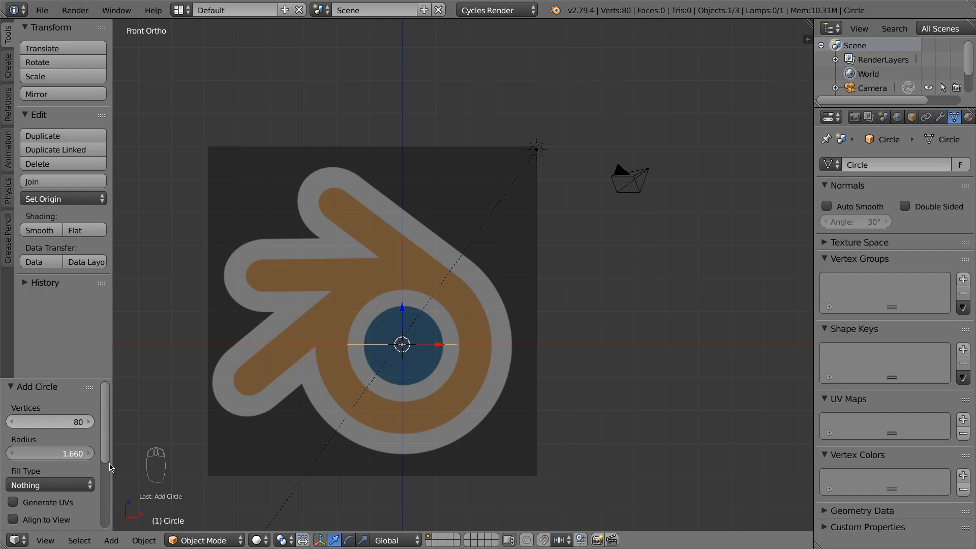
scroll(74, 458, down, 6)
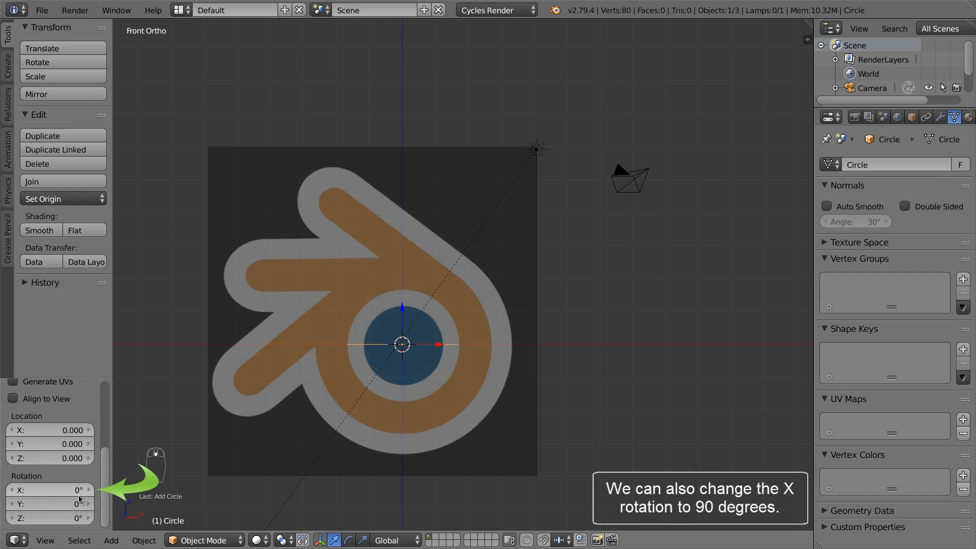
drag(82, 491, 90, 496)
click(66, 489)
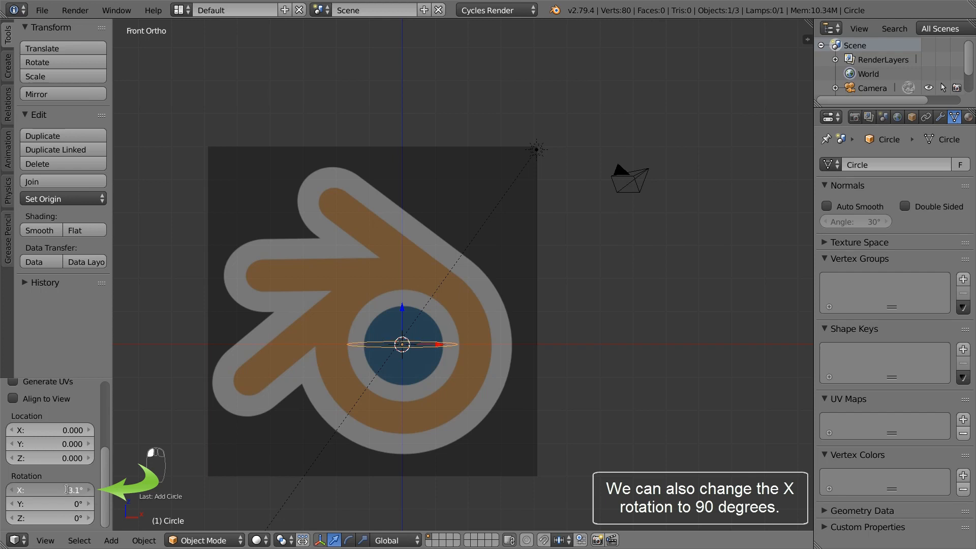
text(90)
key(Return)
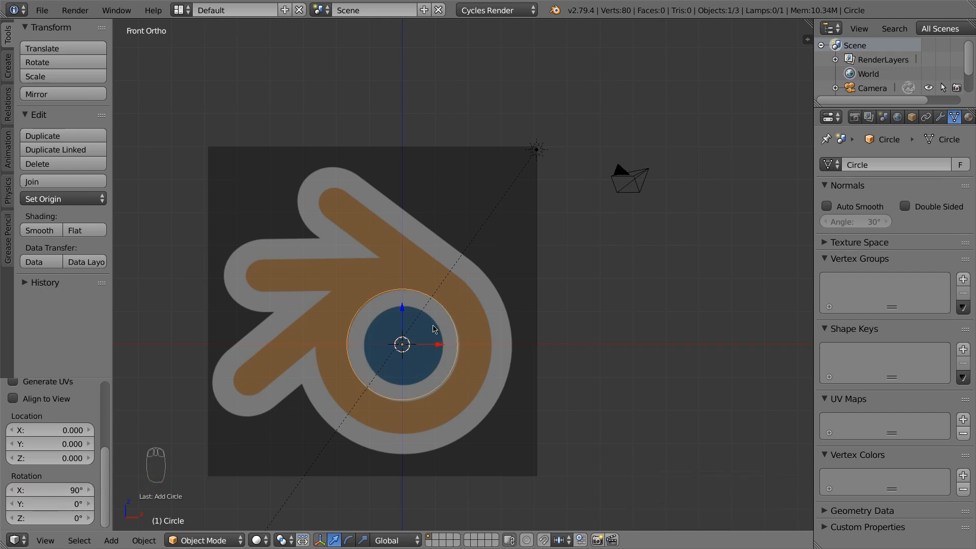
scroll(404, 352, up, 4)
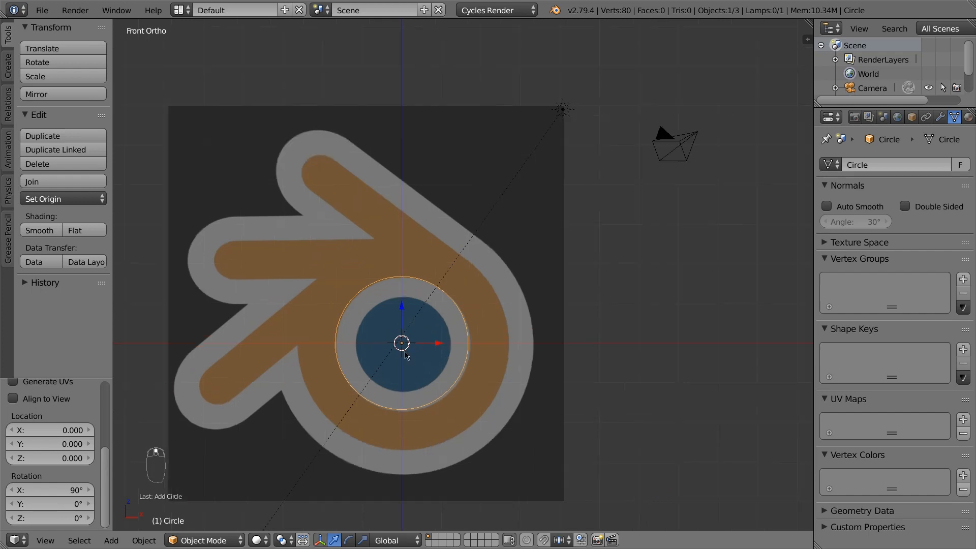
Nudge and rescale the first circle so it fits the ring's inner orange edge
shift+middle_drag(406, 350, 459, 335)
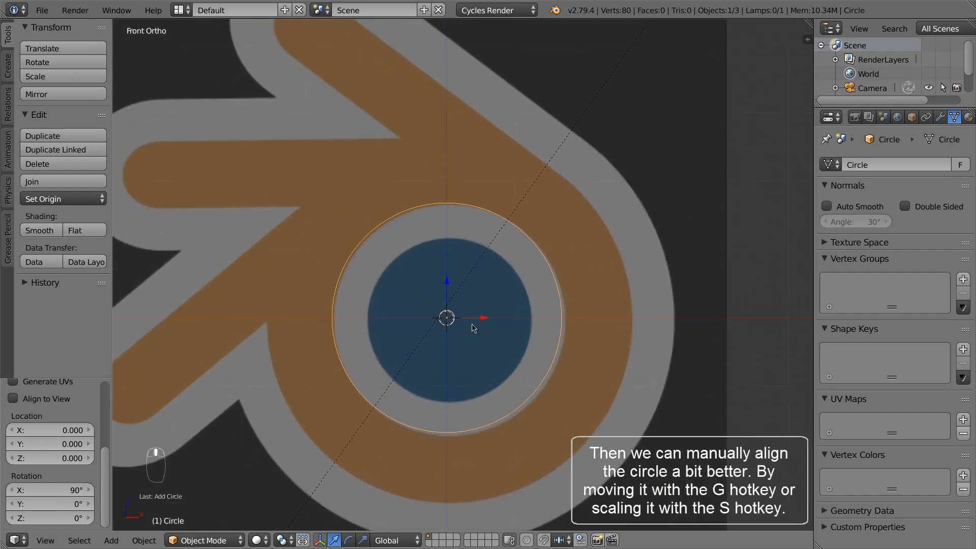
key(Tab)
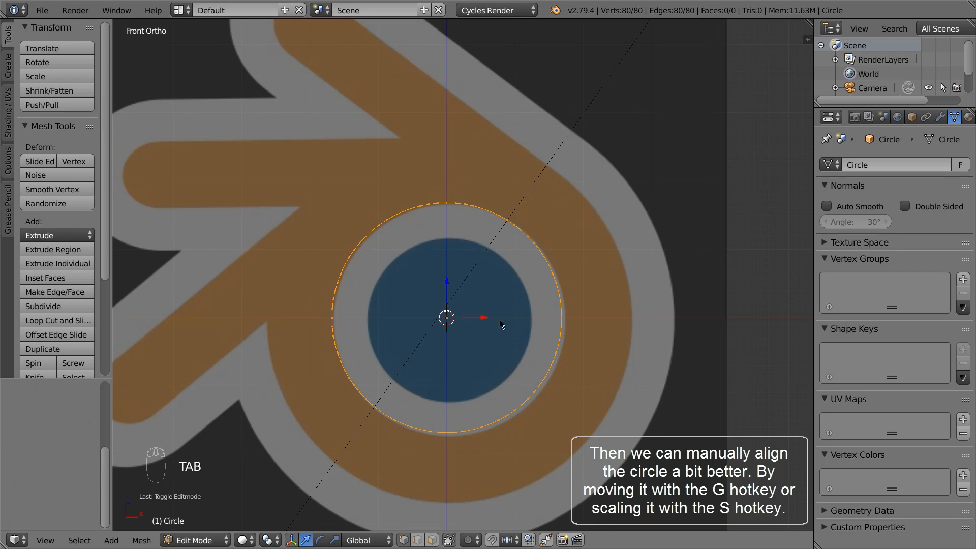
key(Tab)
key(g)
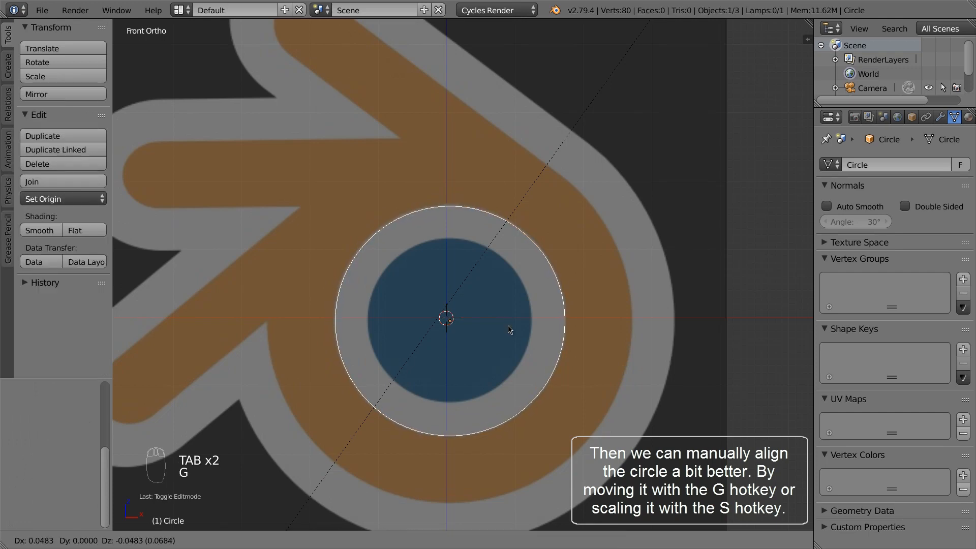
click(501, 327)
key(s)
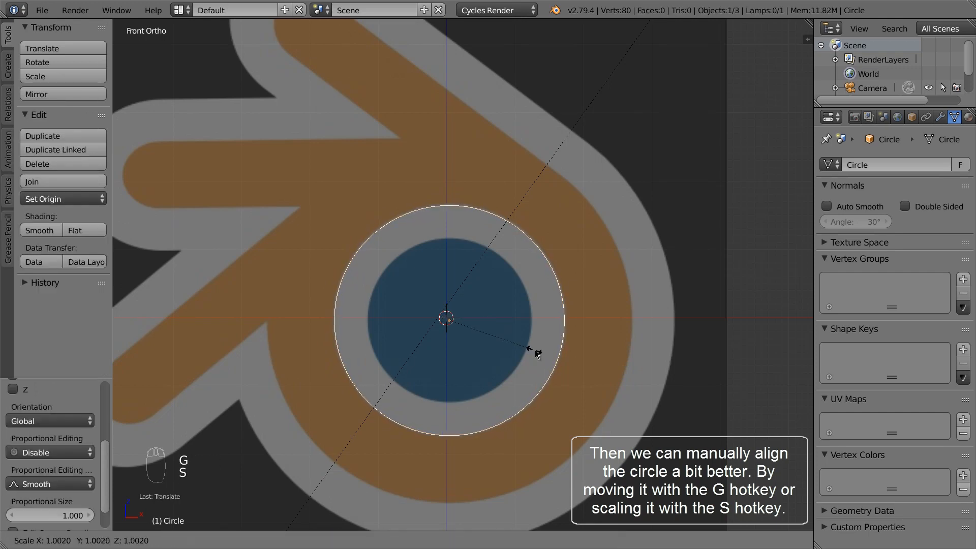
click(532, 349)
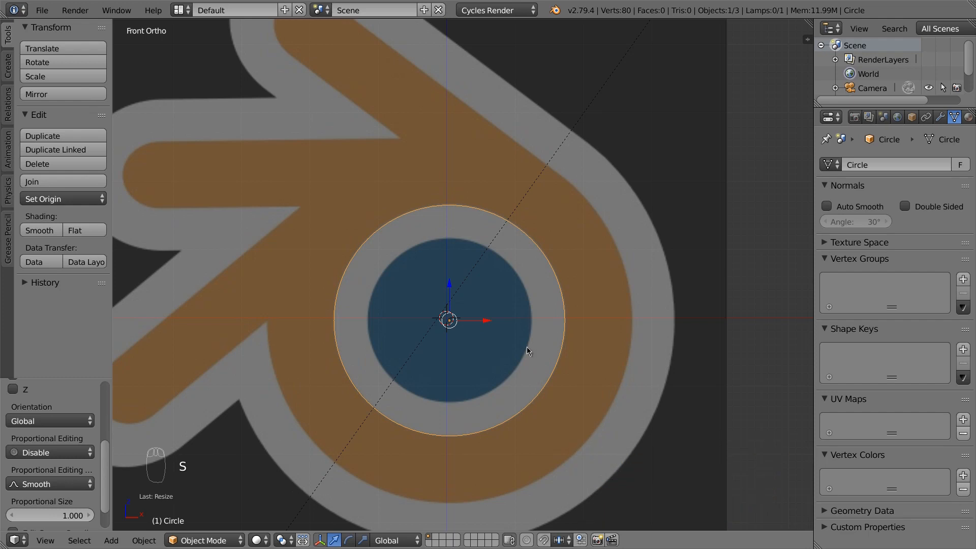
Duplicate the circle and scale the copy about 1.59 times onto the ring's outer orange edge
key(shift+d)
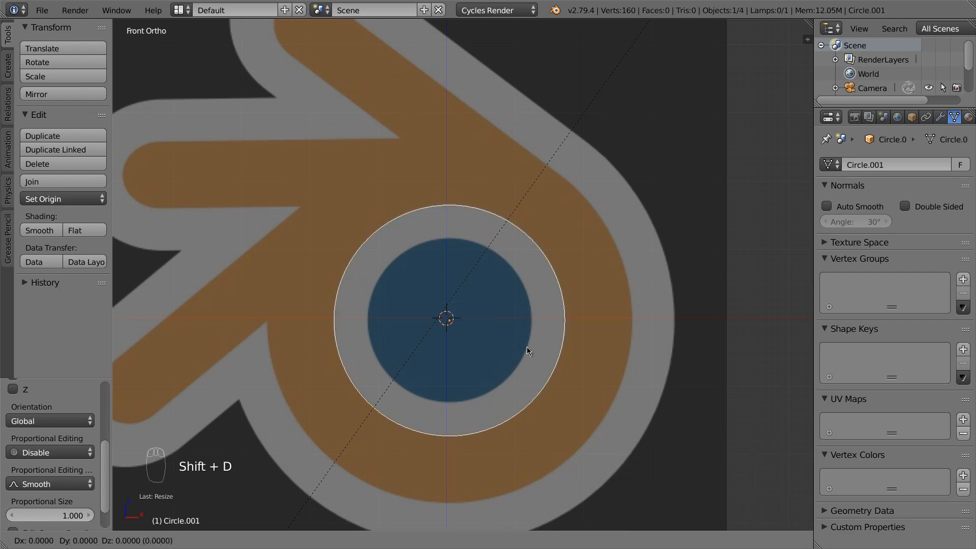
click(527, 350)
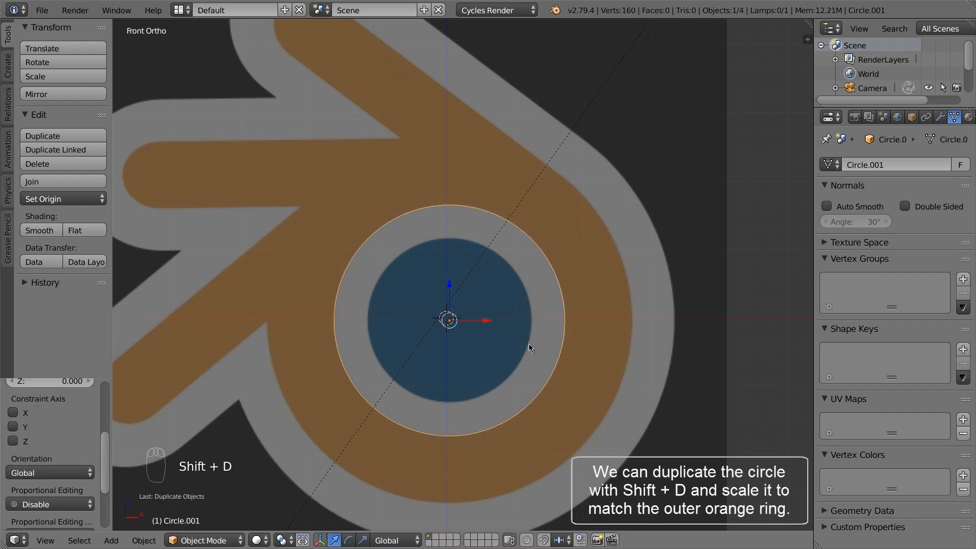
key(s)
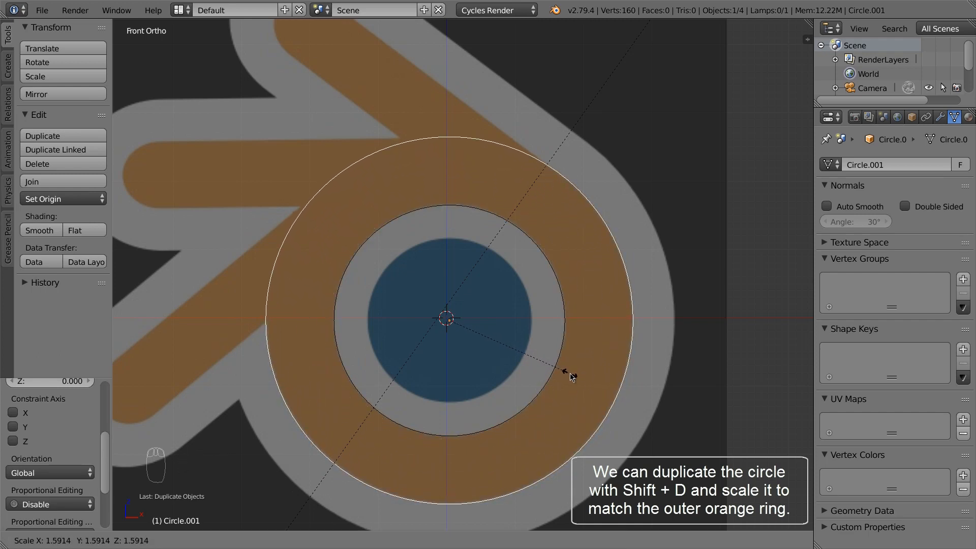
click(571, 376)
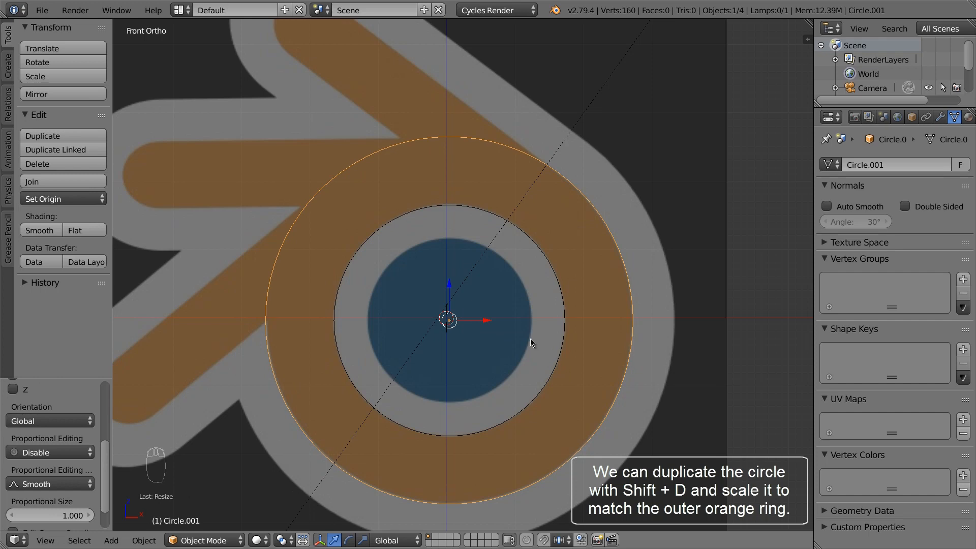
scroll(528, 341, down, 2)
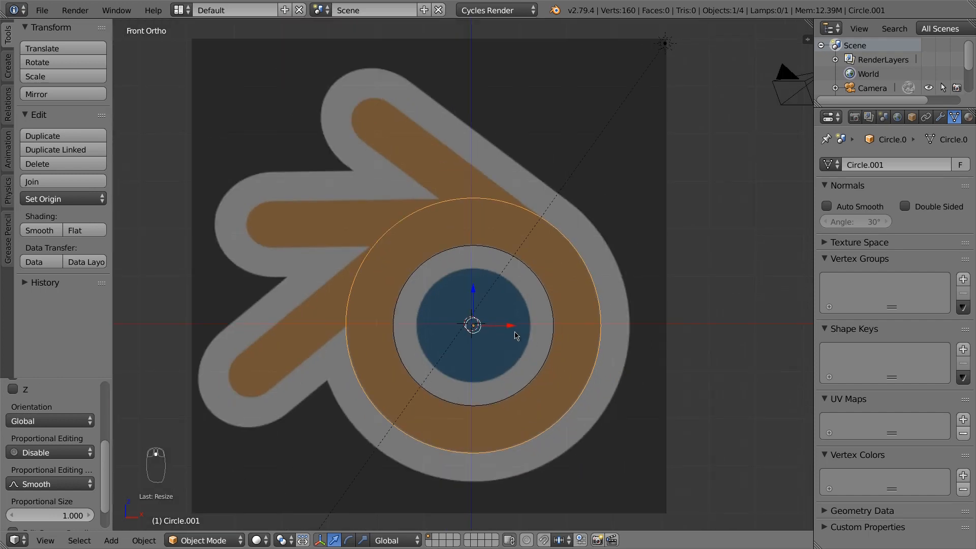
shift+middle_drag(515, 336, 603, 327)
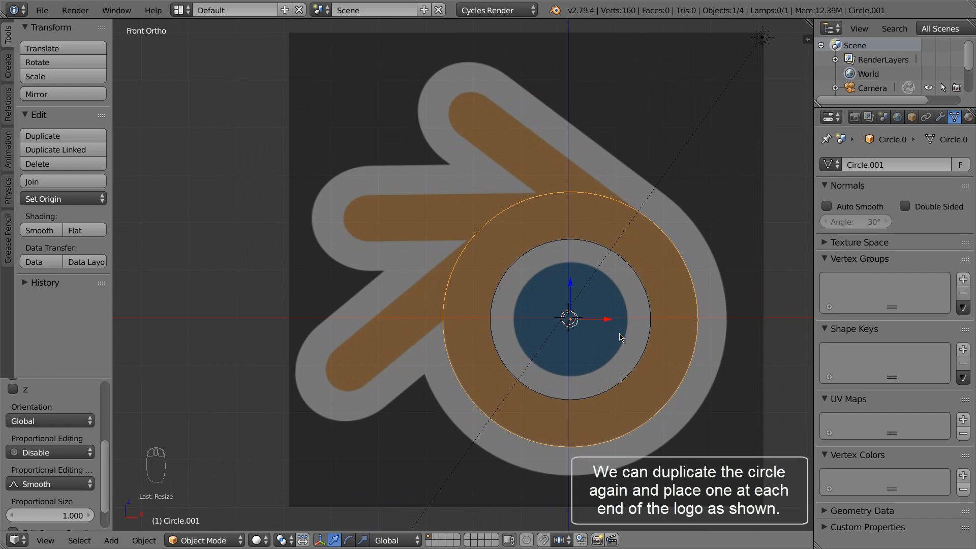
Duplicate the ring circle and shrink the copy into a small circle
key(shift+d)
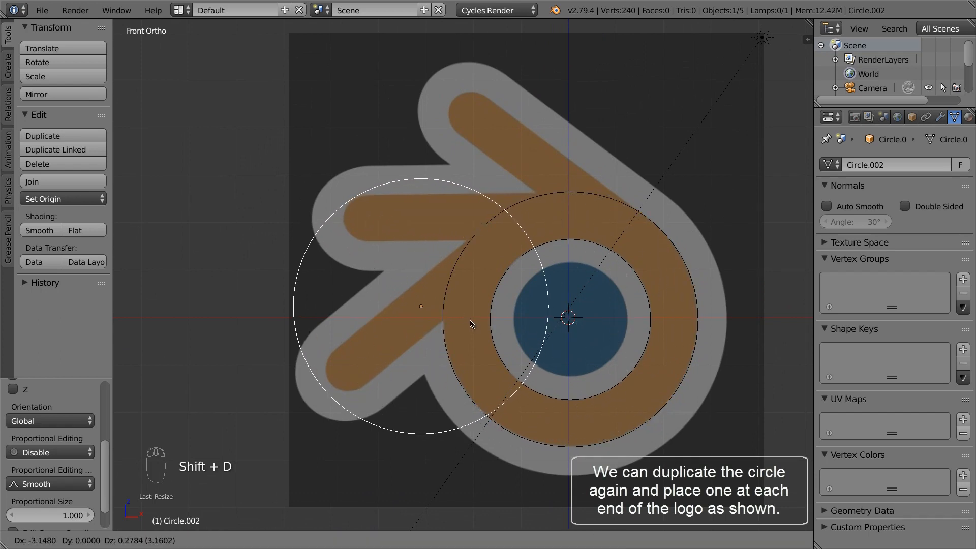
click(470, 324)
key(s)
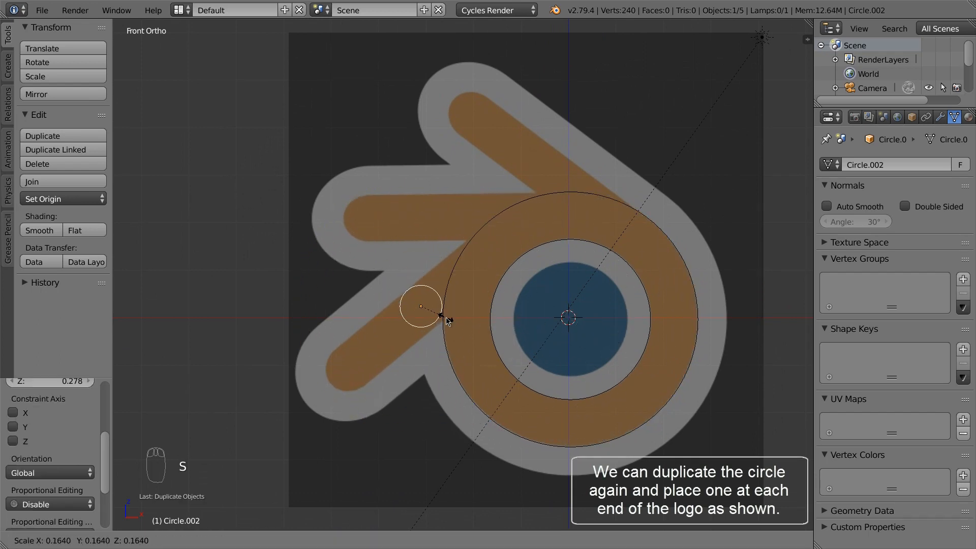
click(447, 321)
shift+middle_drag(447, 322, 529, 280)
scroll(528, 281, up, 1)
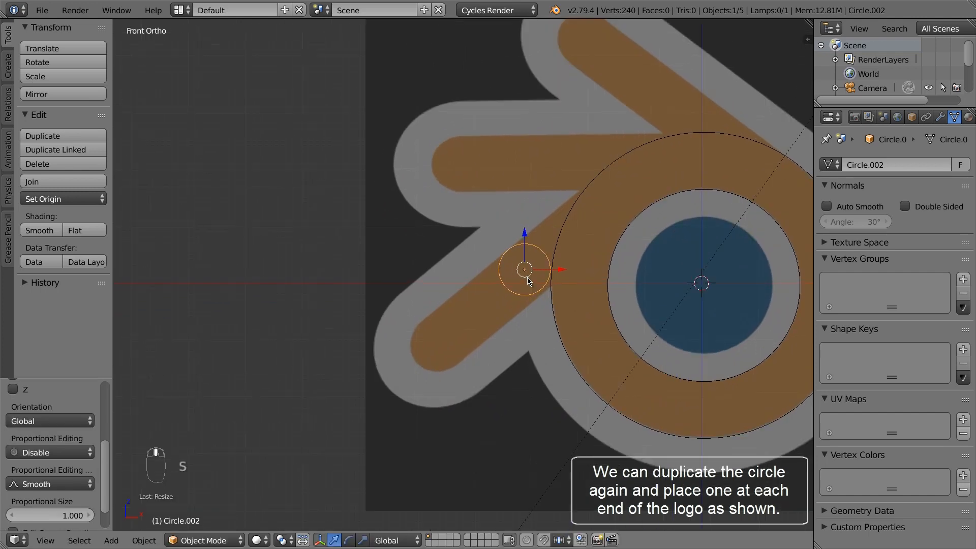
scroll(527, 281, up, 2)
Move and resize the small circle to match the lower arm's rounded tip
key(g)
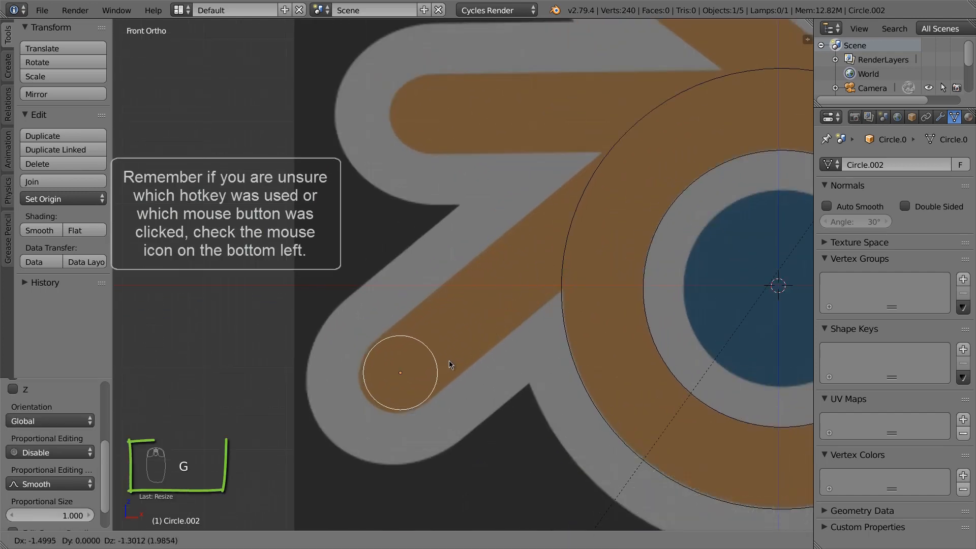
click(450, 345)
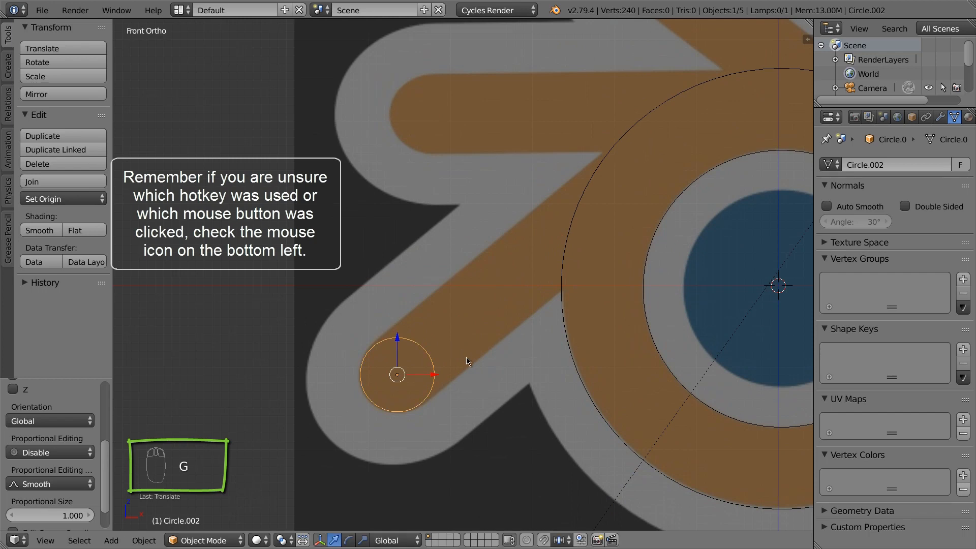
key(s)
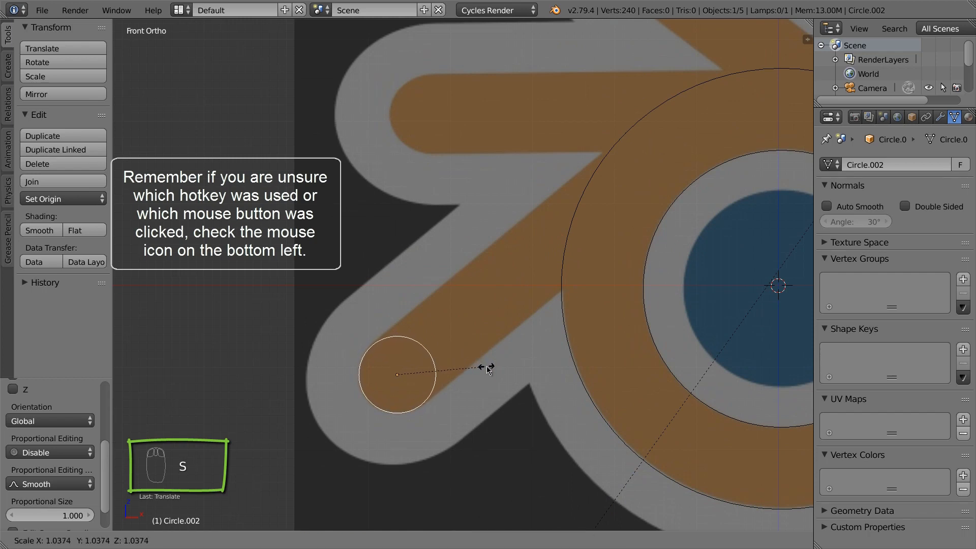
click(490, 365)
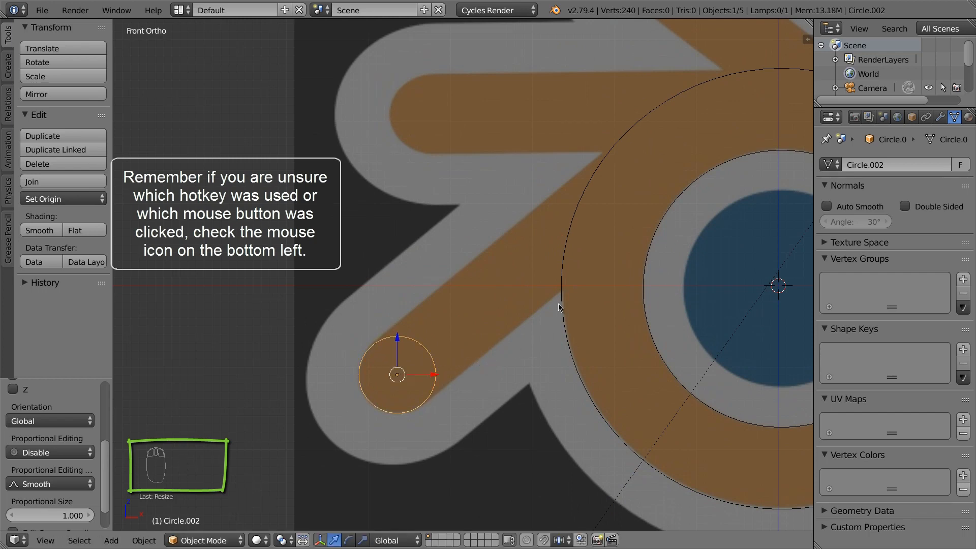
scroll(558, 304, down, 5)
shift+middle_drag(636, 303, 532, 321)
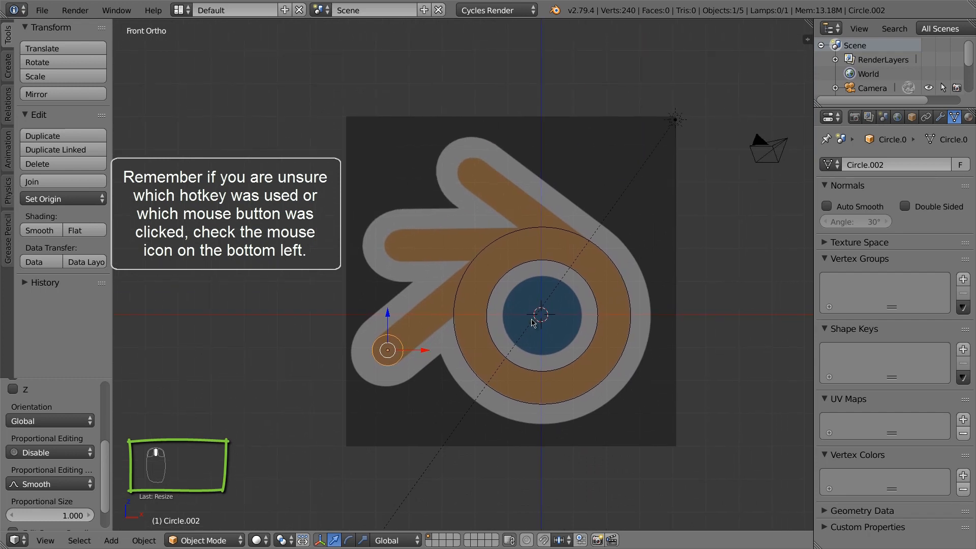
scroll(399, 336, up, 3)
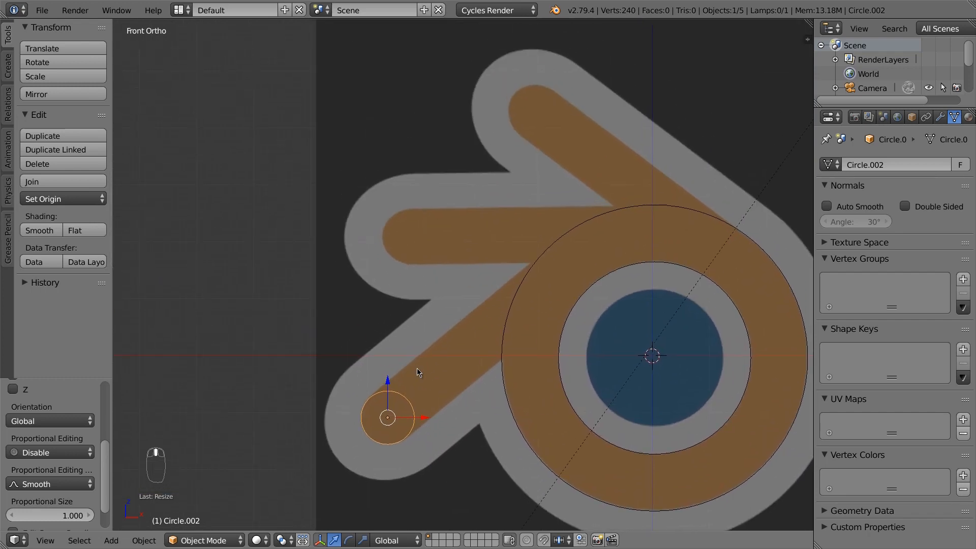
Place two more copies of the small circle toward the upper arm's rounded tip
key(shift+d)
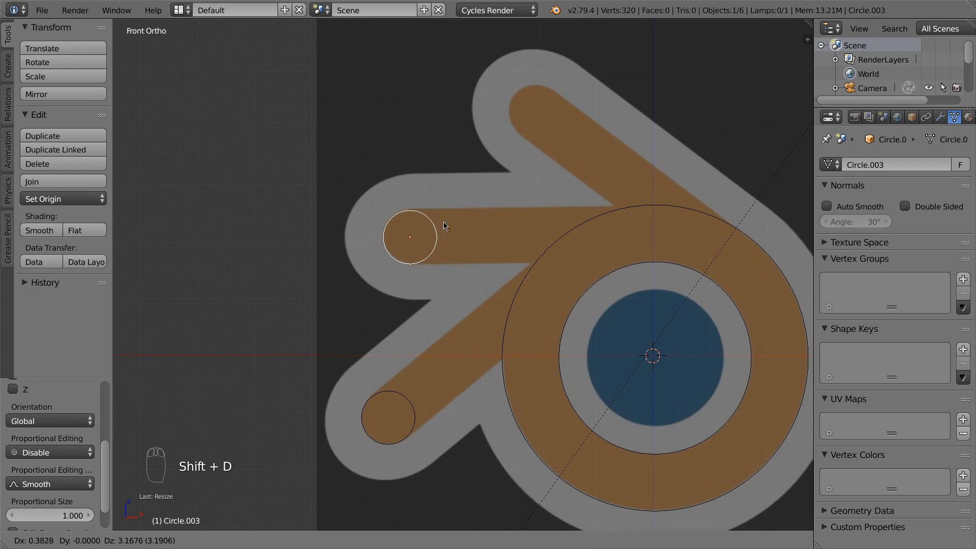
click(443, 224)
shift+middle_drag(444, 224, 386, 339)
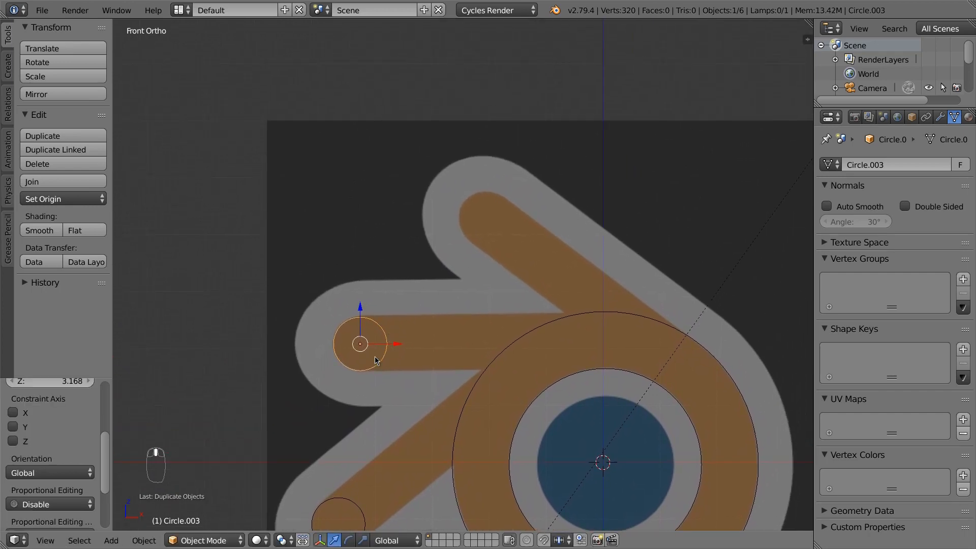
key(shift+d)
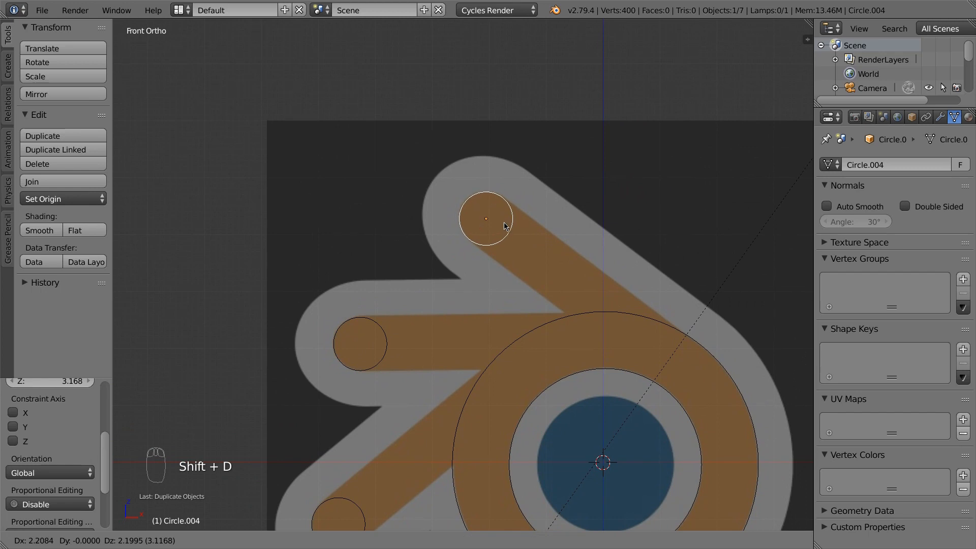
click(503, 226)
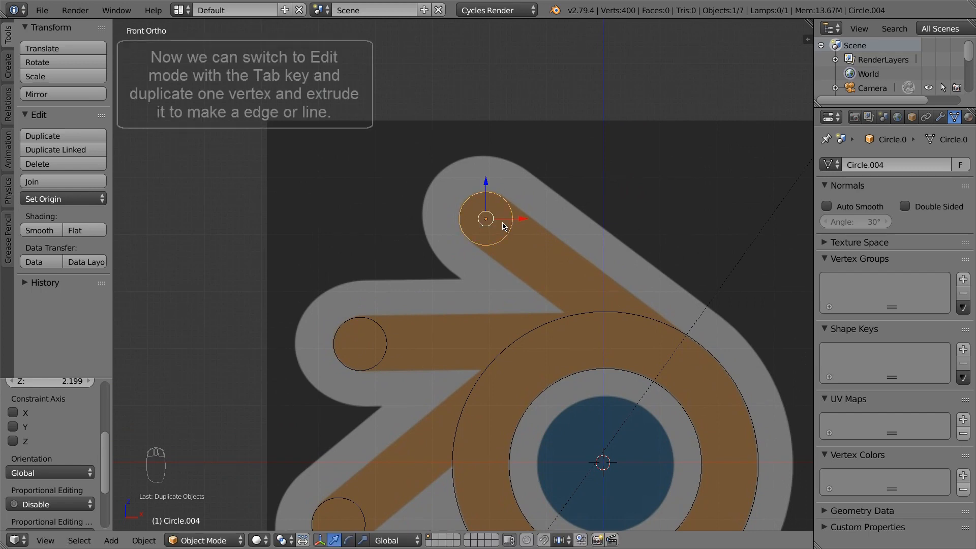
scroll(523, 266, down, 3)
scroll(523, 264, up, 2)
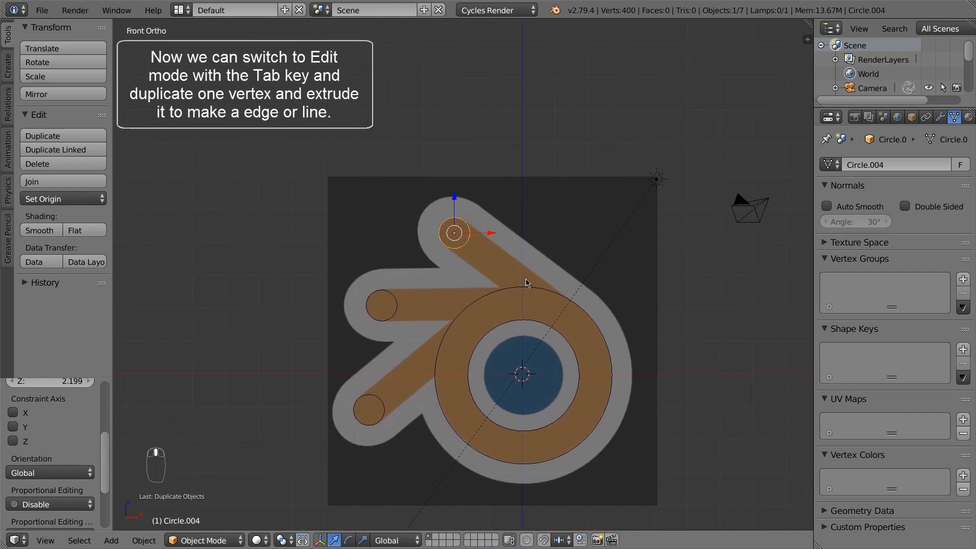
In Edit Mode, duplicate one circle vertex and extrude an edge along the upper arm's top side
key(Tab)
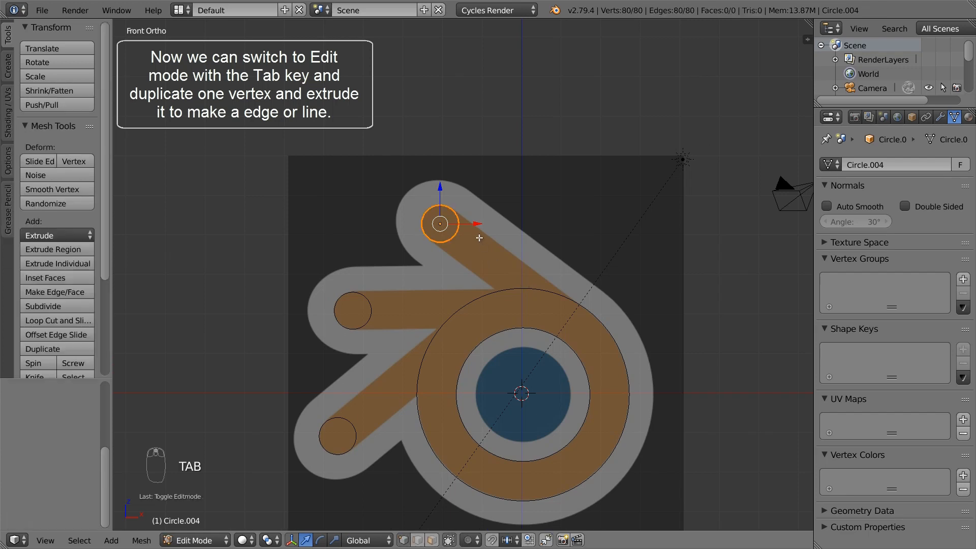
right_click(464, 234)
key(shift+d)
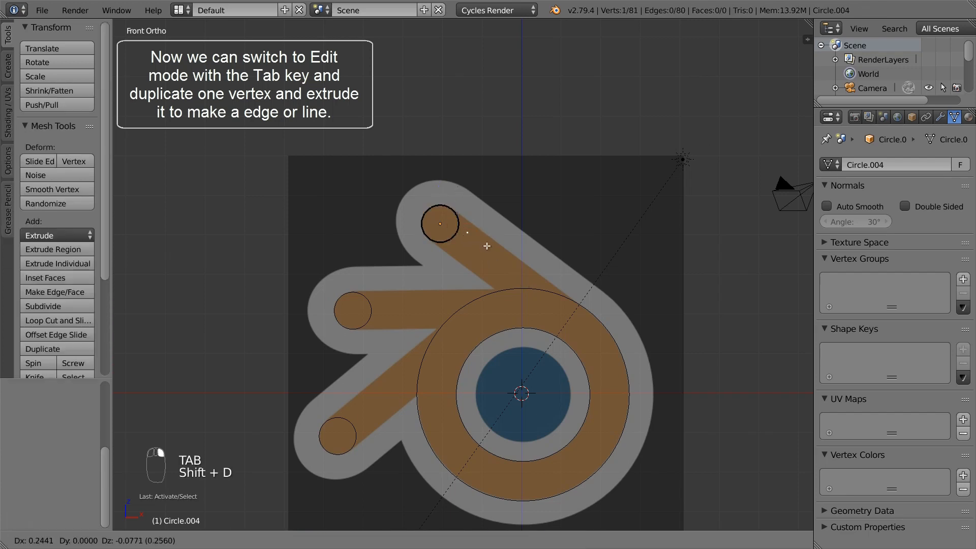
click(446, 206)
key(e)
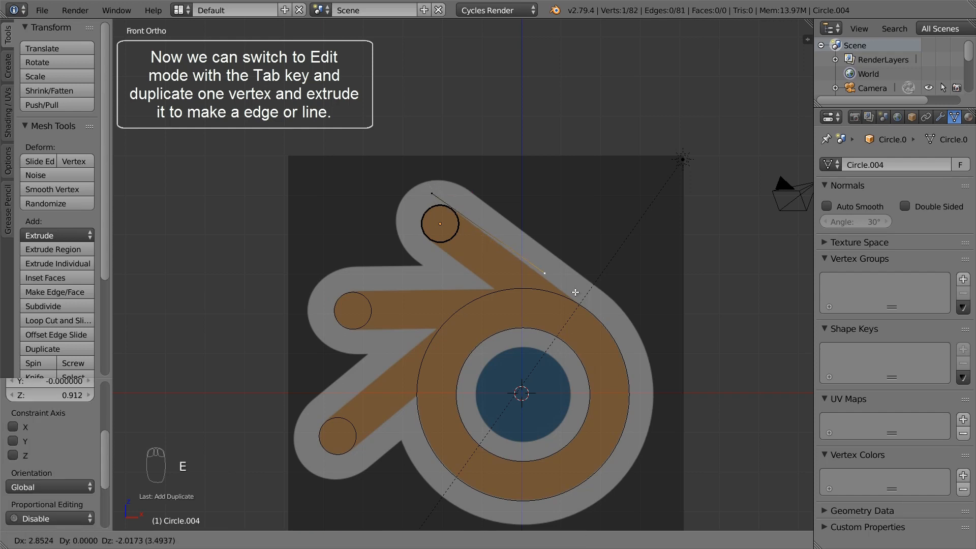
click(642, 339)
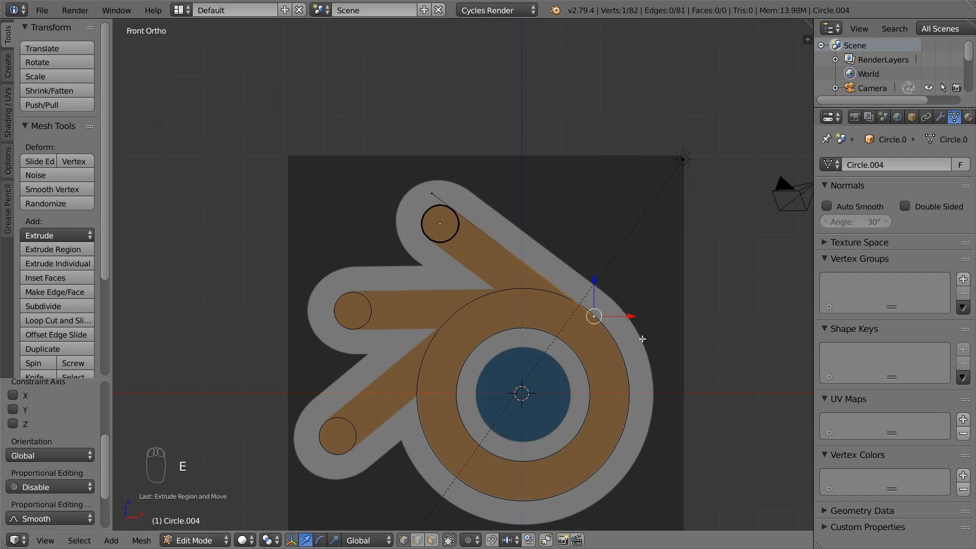
click(416, 541)
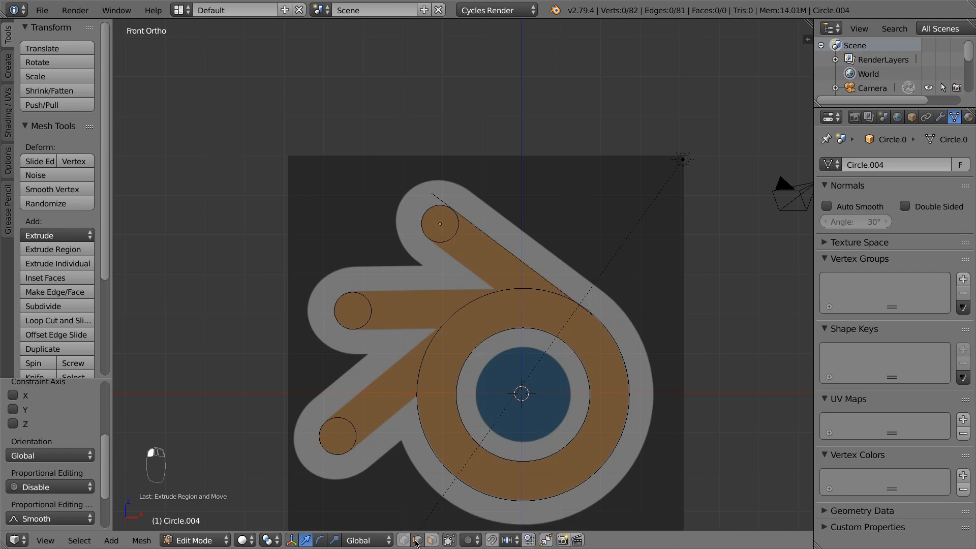
right_click(508, 248)
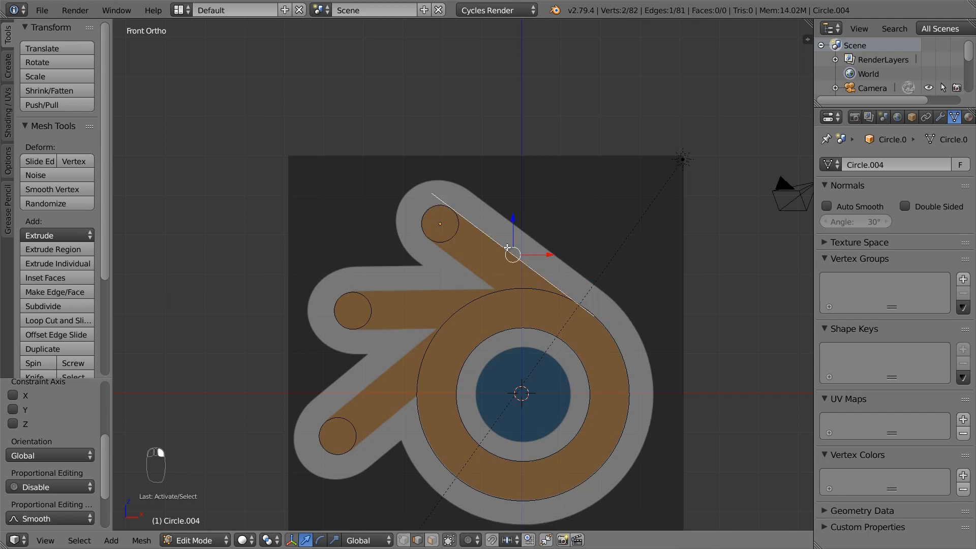
scroll(507, 248, up, 5)
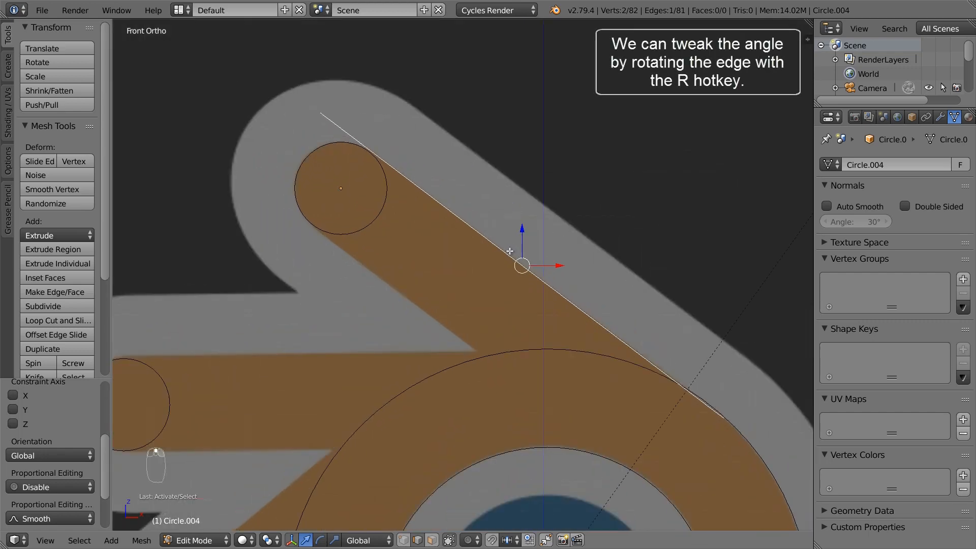
Move and rotate the diagonal edge into place, then copy it onto the arm's lower side
key(g)
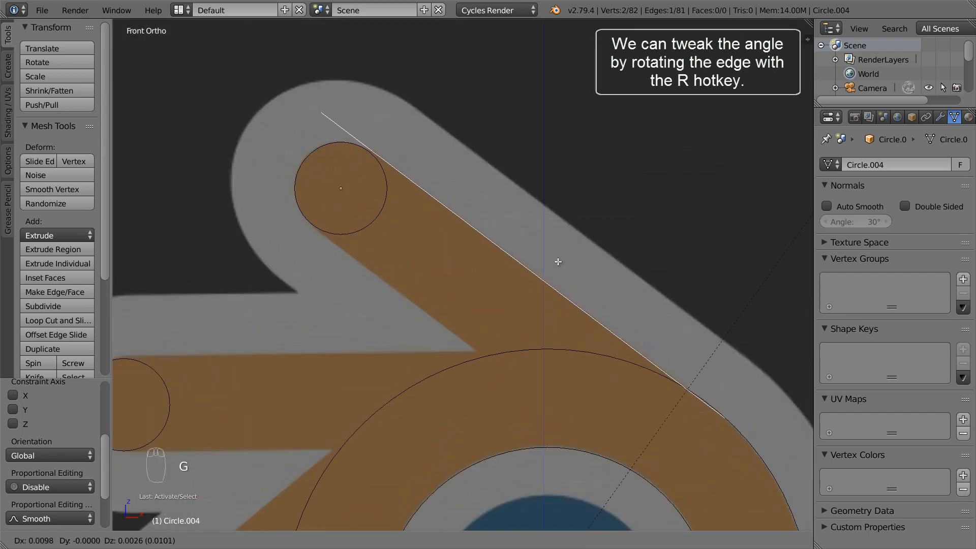
click(560, 261)
key(r)
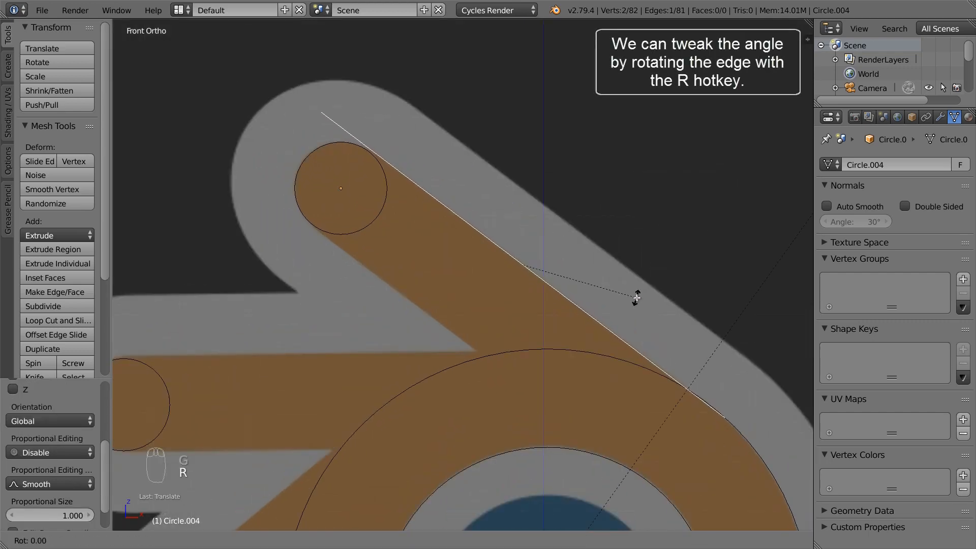
click(633, 284)
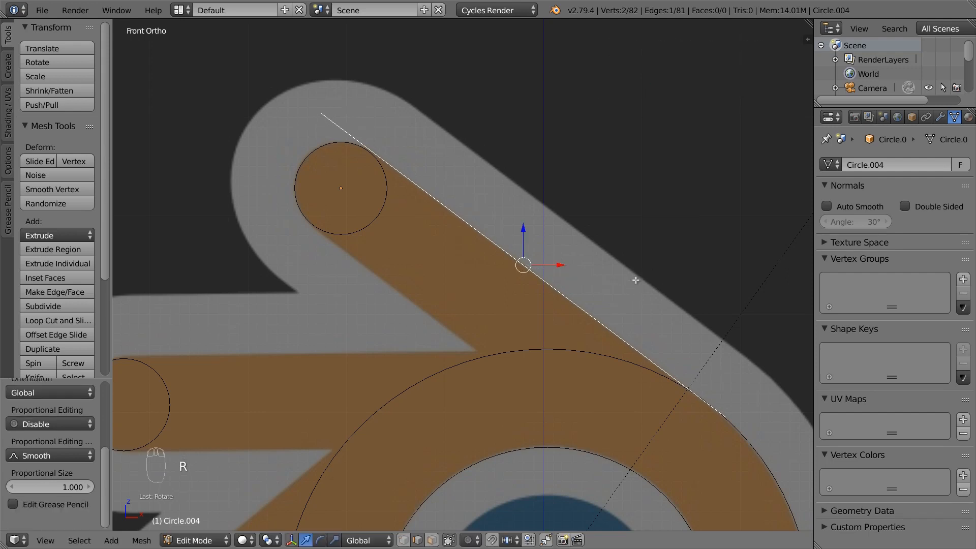
key(shift+d)
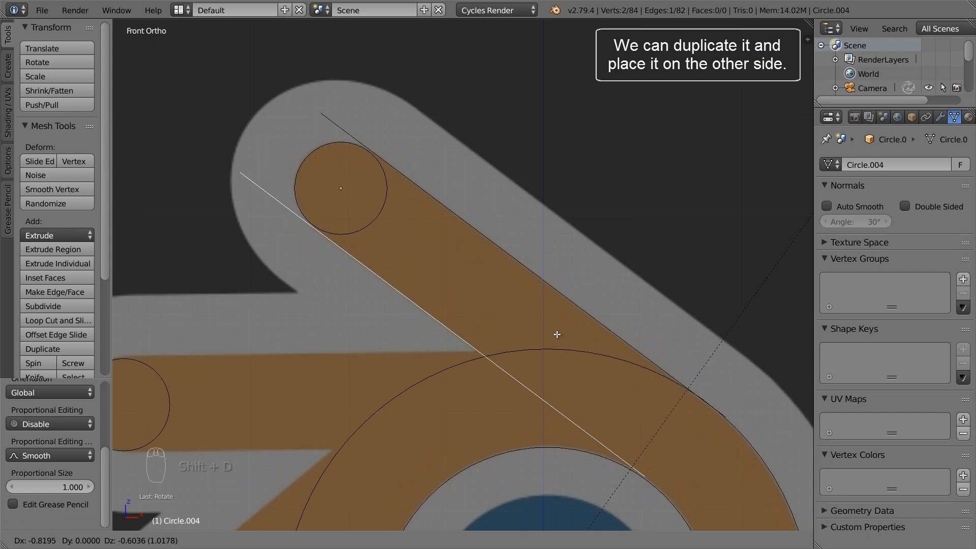
click(557, 334)
Shift the upper edge tangent to the end circle, then select and duplicate both edges
right_click(553, 287)
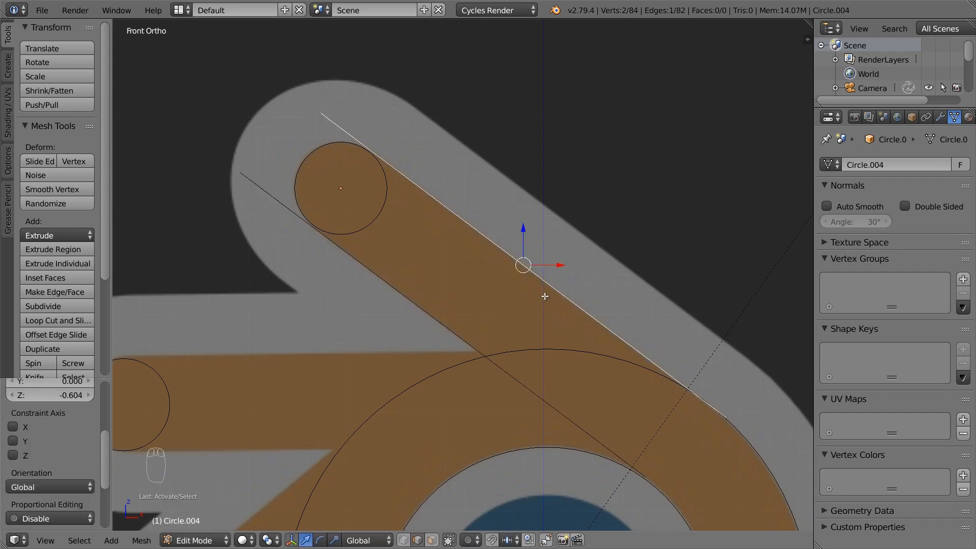
scroll(671, 379, up, 3)
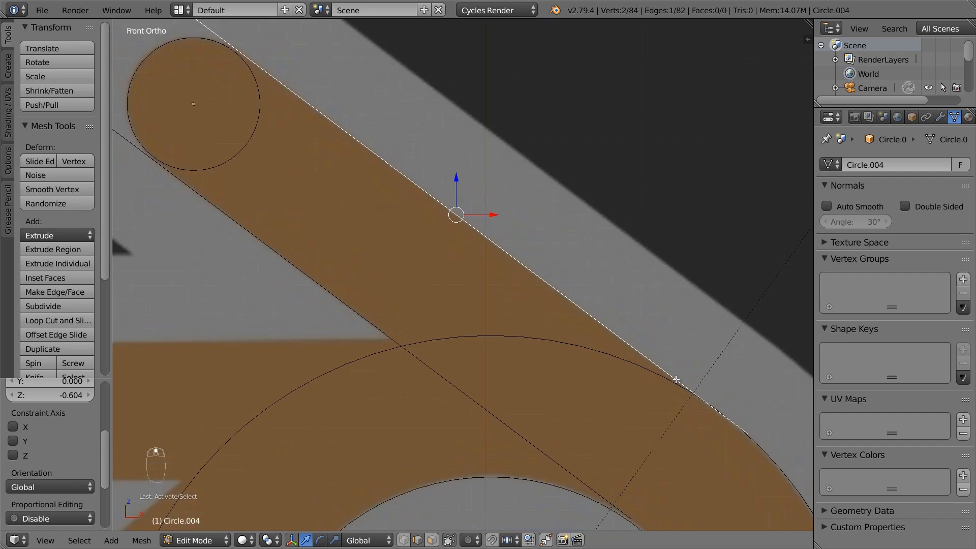
key(g)
click(701, 372)
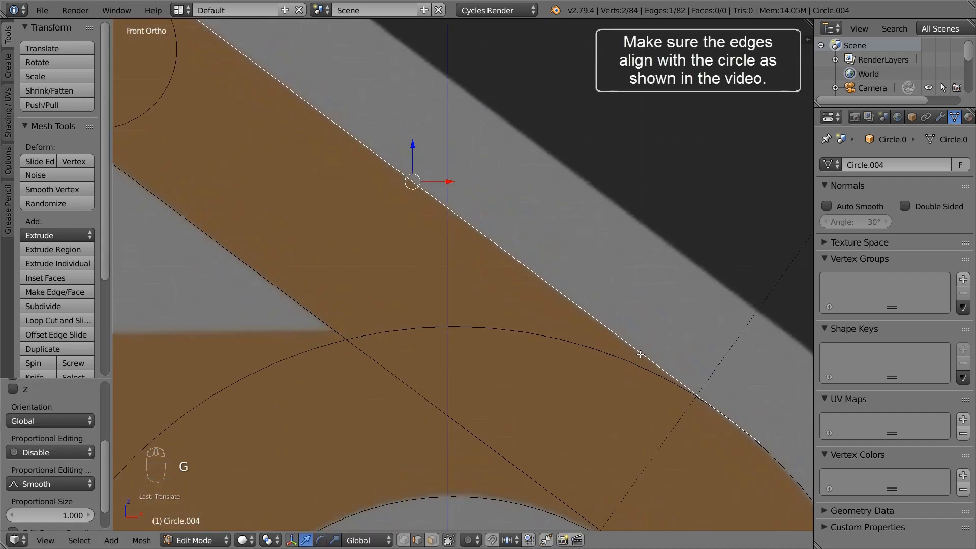
scroll(583, 343, down, 3)
shift+right_click(444, 307)
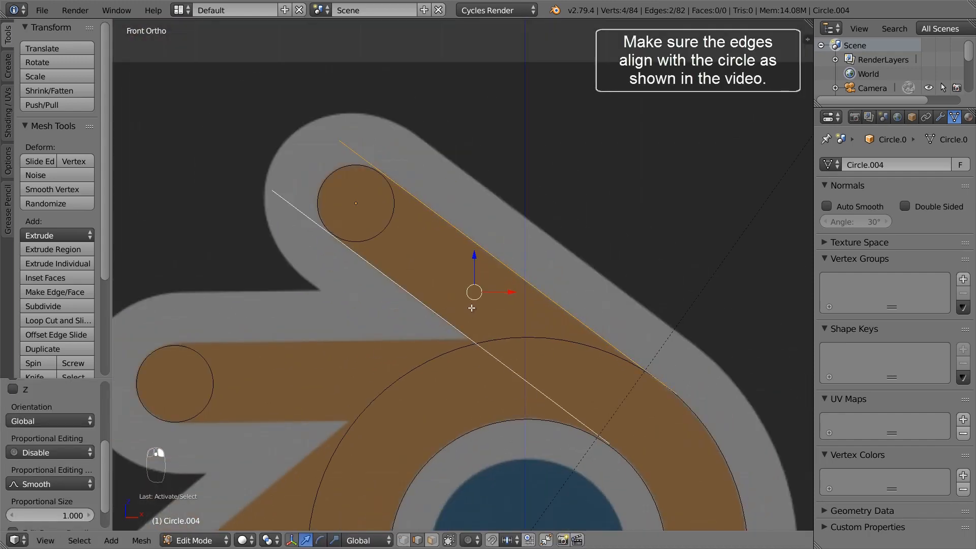
scroll(472, 307, down, 4)
key(shift+d)
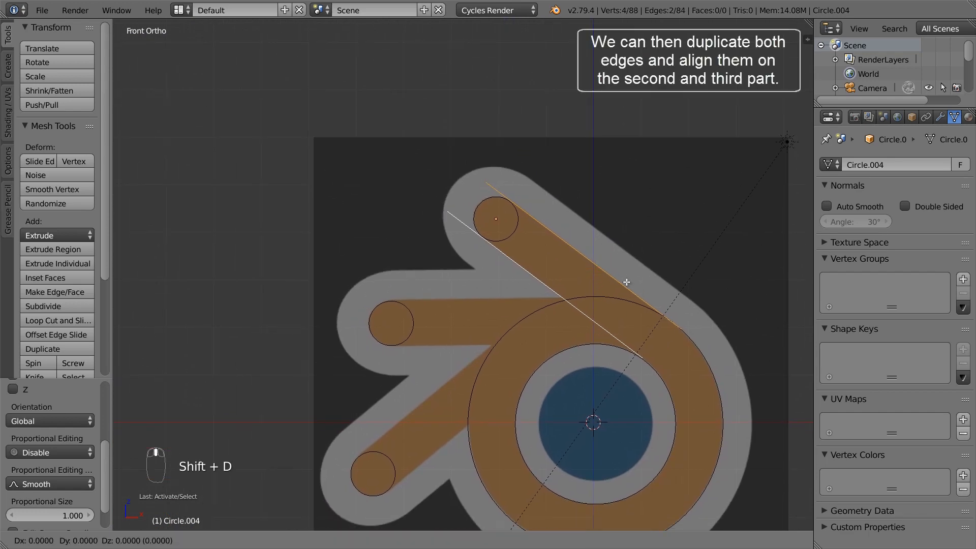
Rotate the copied edge pair horizontal and fit it along the middle arm's top and bottom sides
click(526, 335)
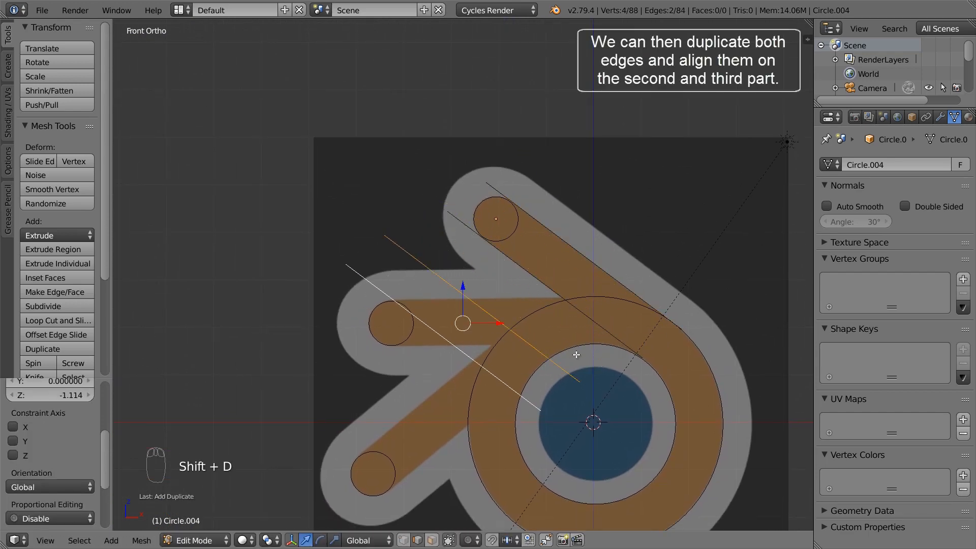
key(r)
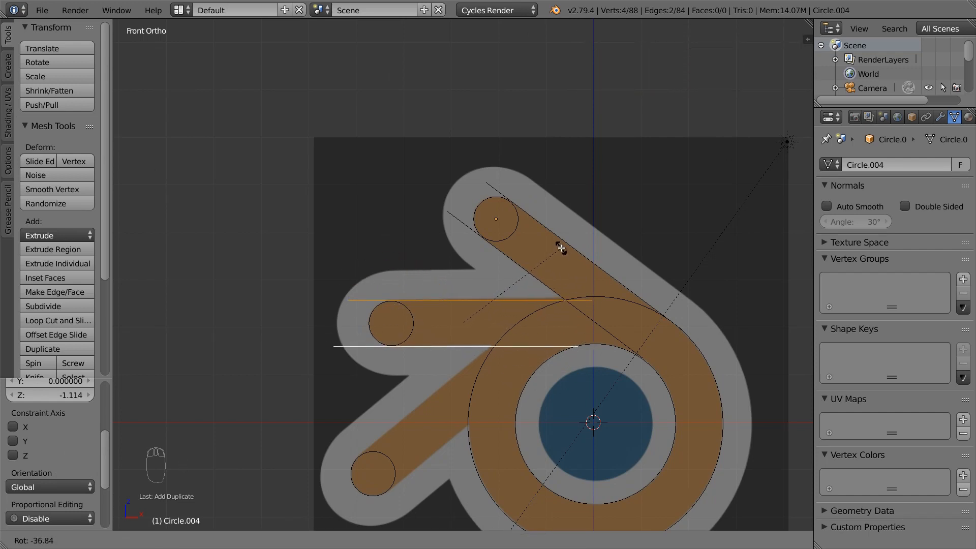
click(519, 225)
scroll(466, 315, up, 5)
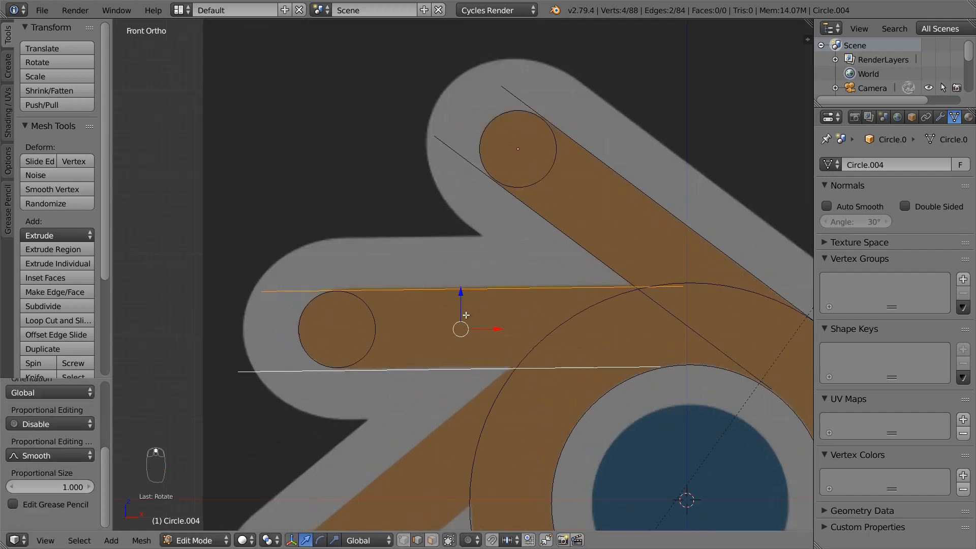
key(g)
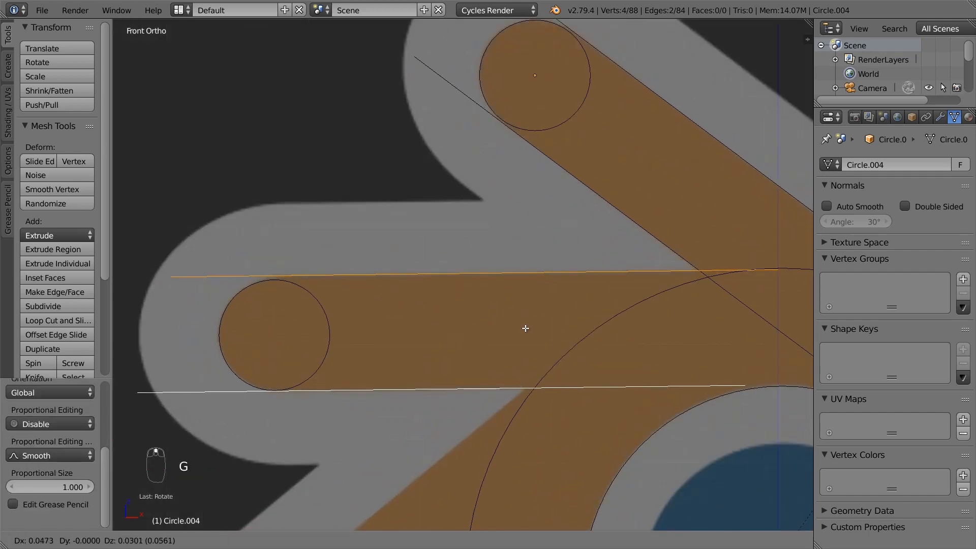
click(524, 329)
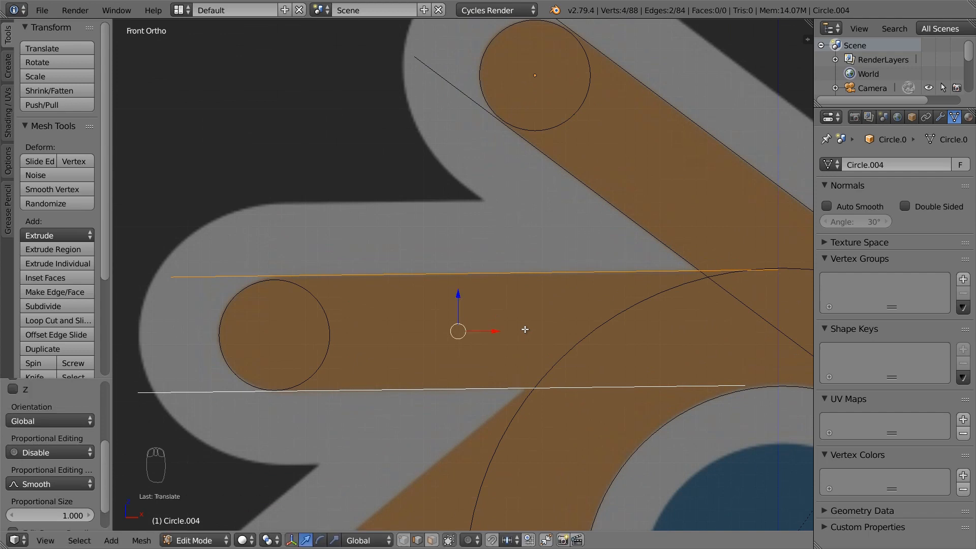
scroll(524, 329, down, 4)
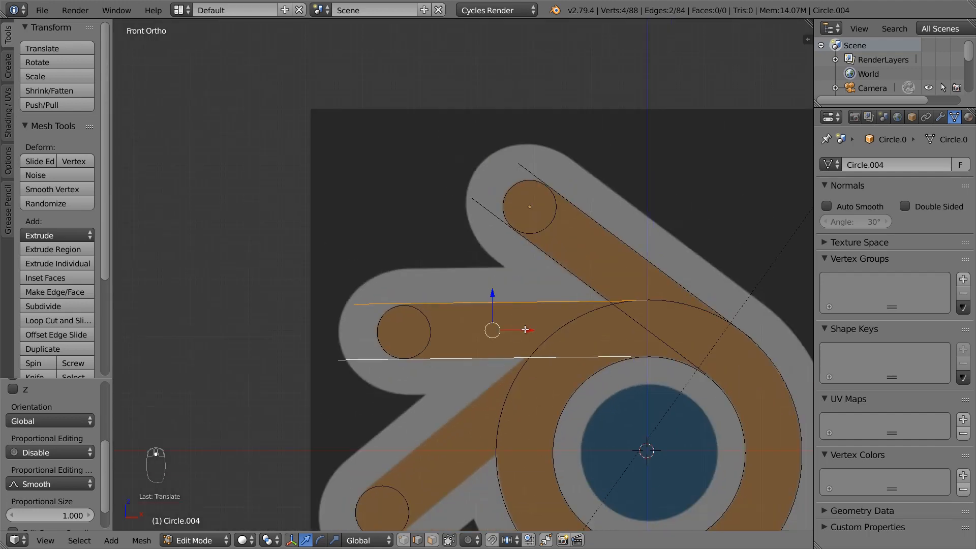
shift+middle_drag(543, 342, 539, 283)
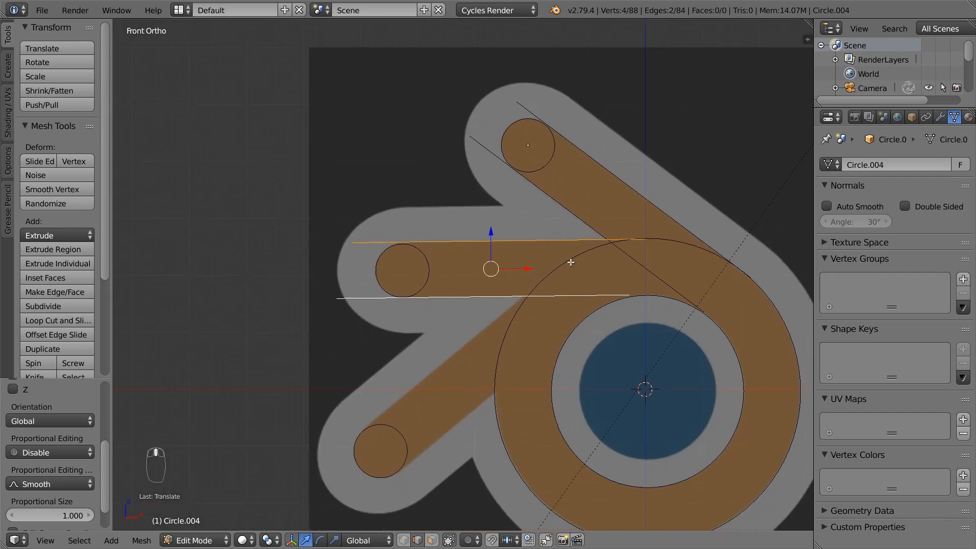
key(shift+d)
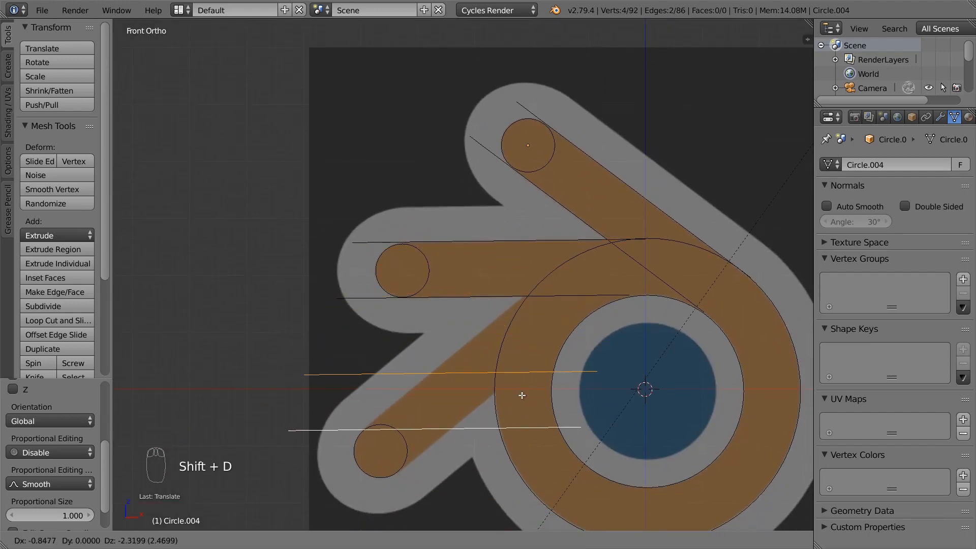
Rotate and move the copied edge onto the lower side of the diagonal arm, then exit Edit Mode
click(521, 396)
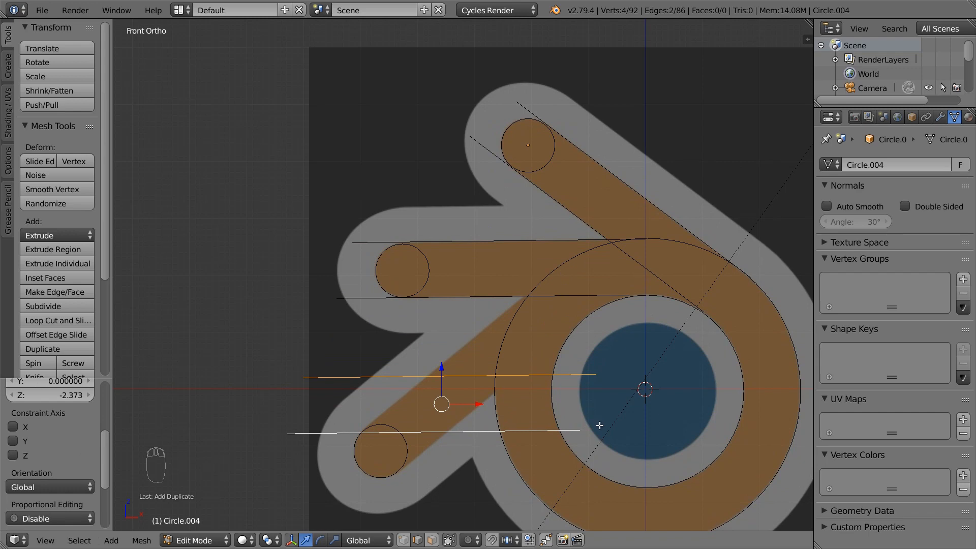
key(r)
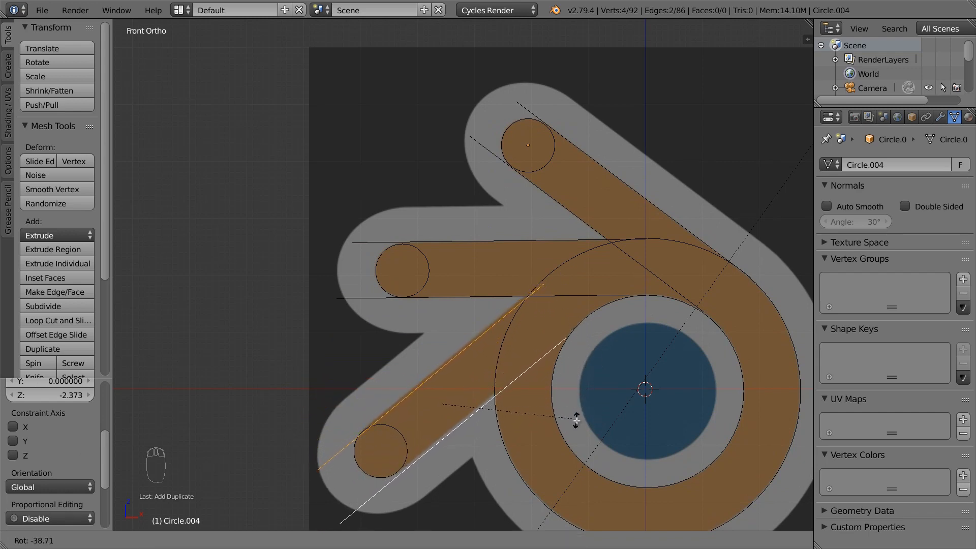
click(578, 401)
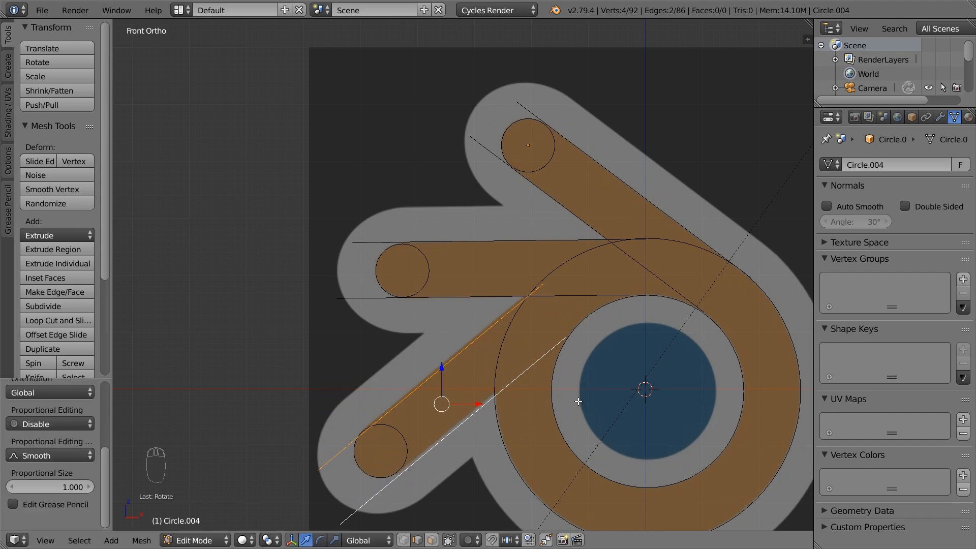
scroll(505, 337, up, 4)
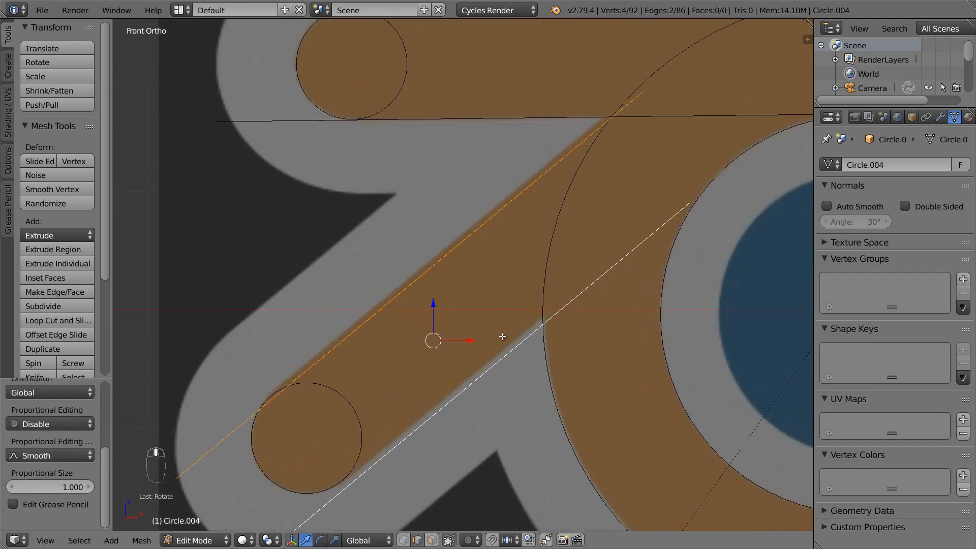
key(g)
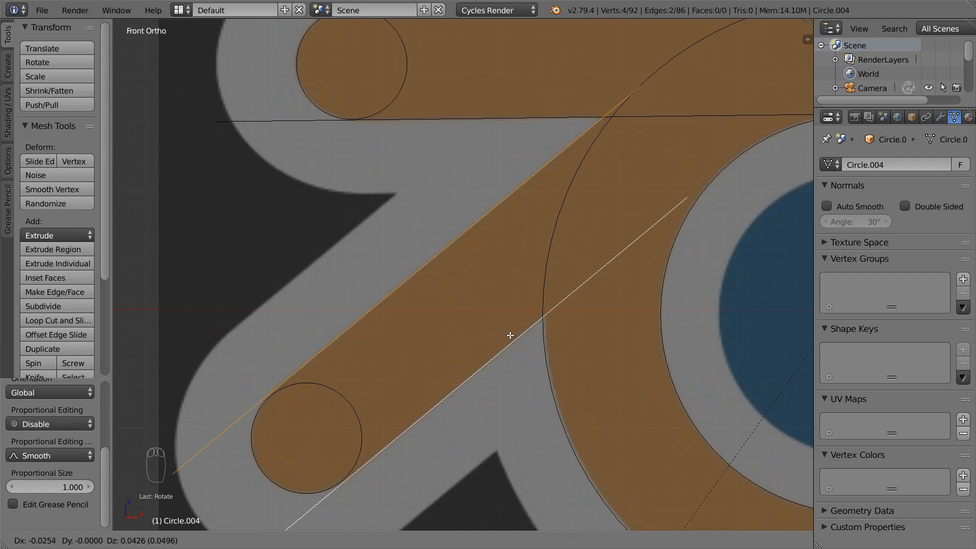
click(510, 336)
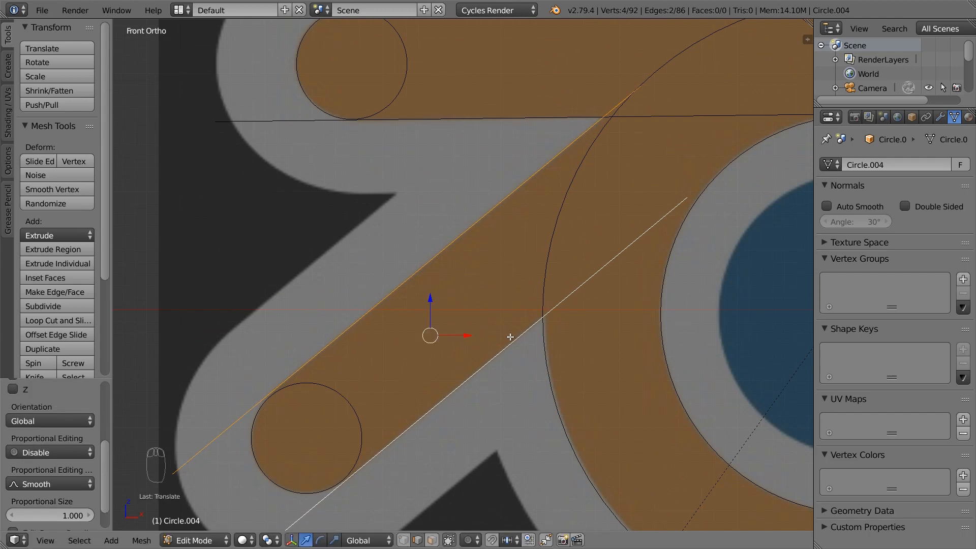
key(Tab)
right_click(351, 407)
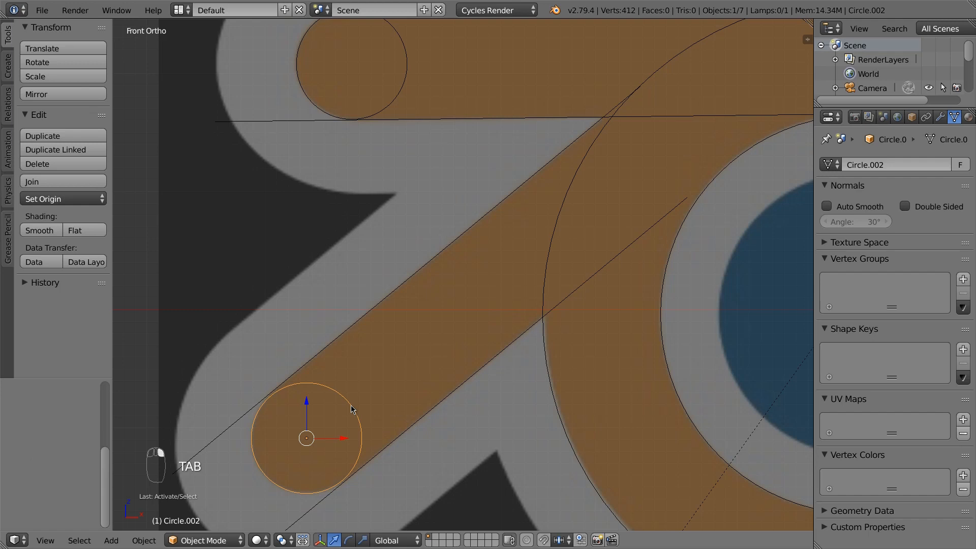
Enlarge the diagonal arm's end circle slightly and move it onto the arm's rounded tip
scroll(352, 407, up, 3)
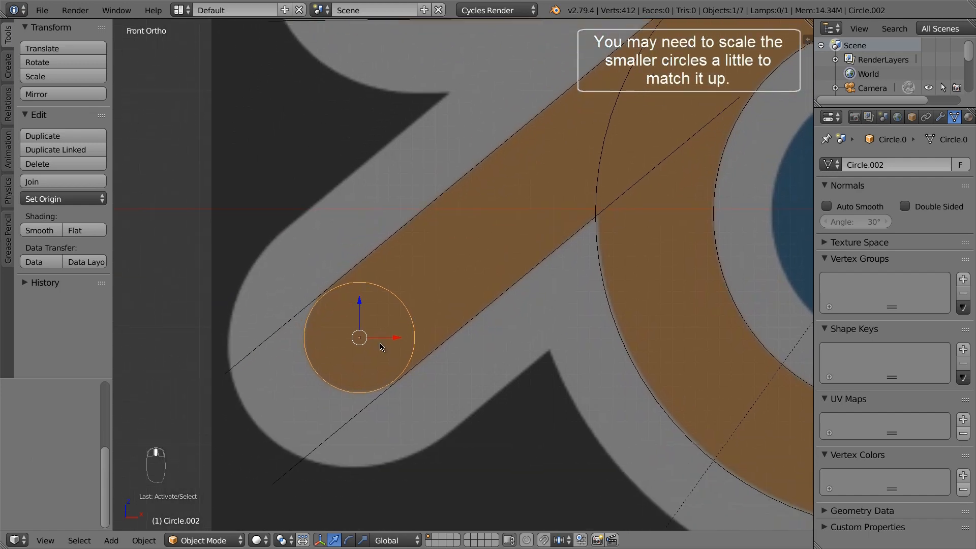
key(s)
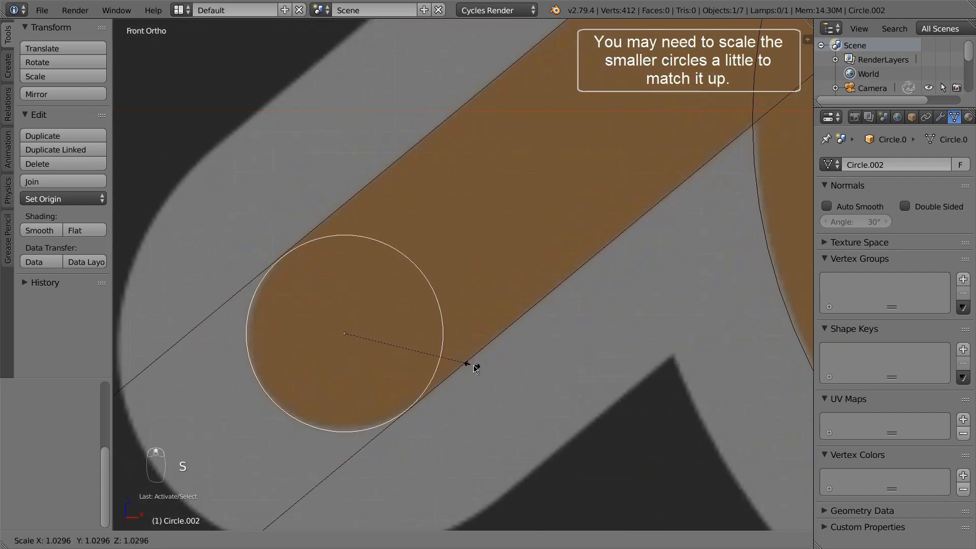
click(481, 372)
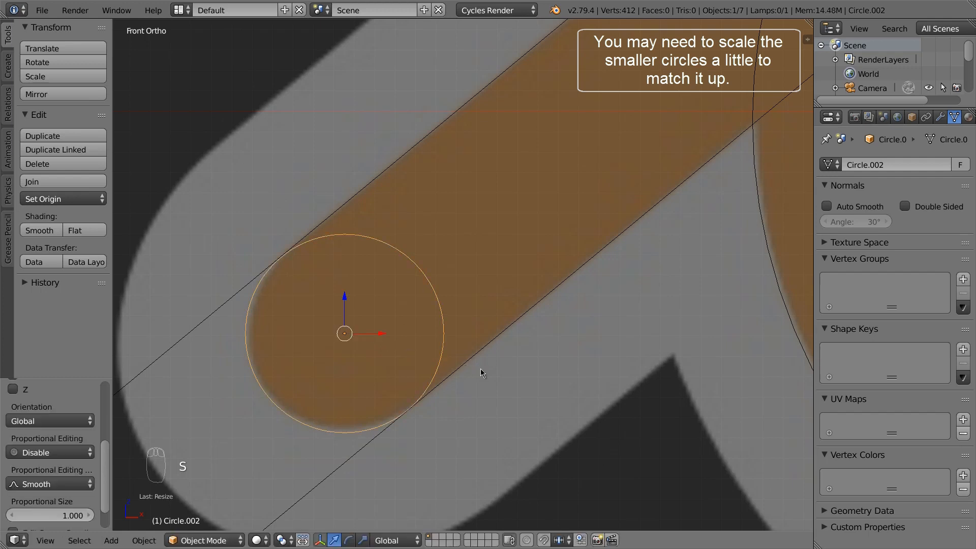
scroll(406, 320, up, 2)
key(g)
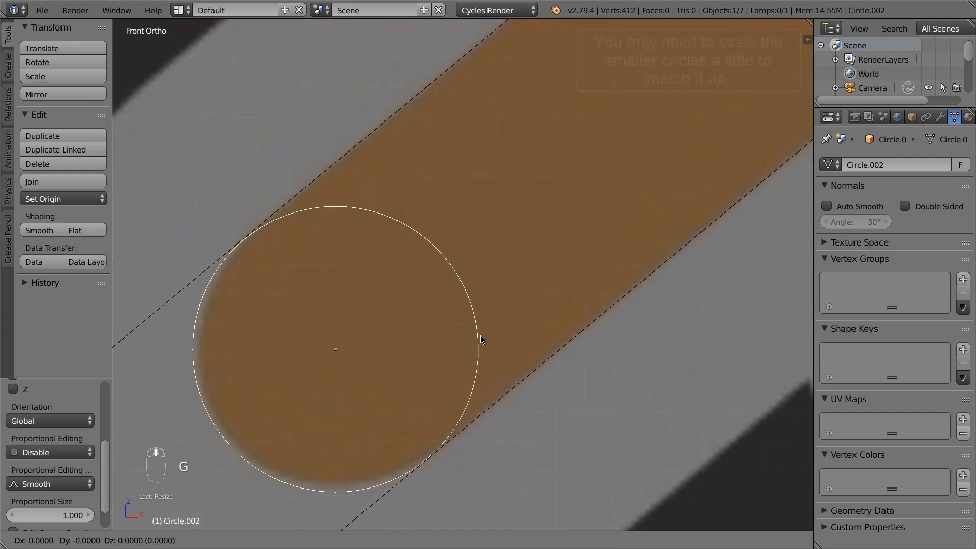
click(478, 334)
key(Tab)
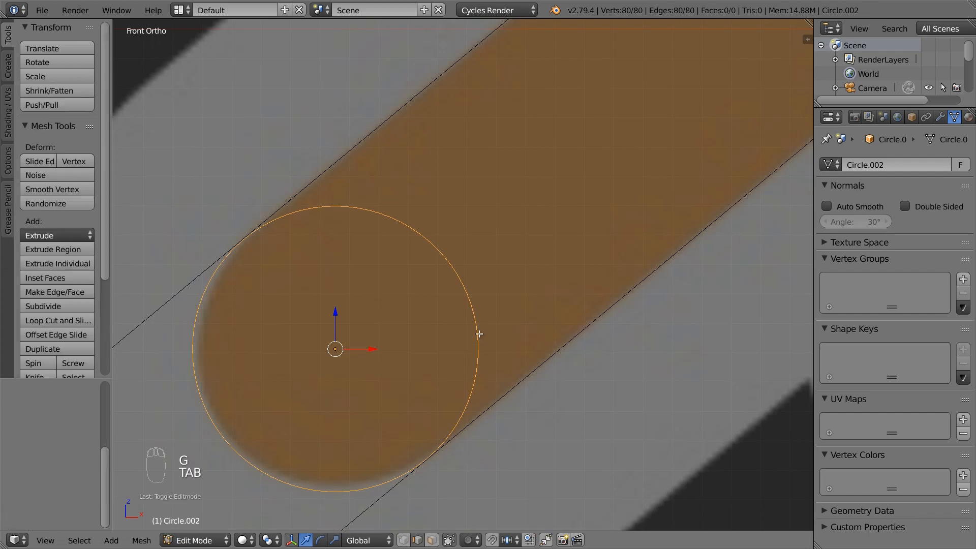
click(404, 538)
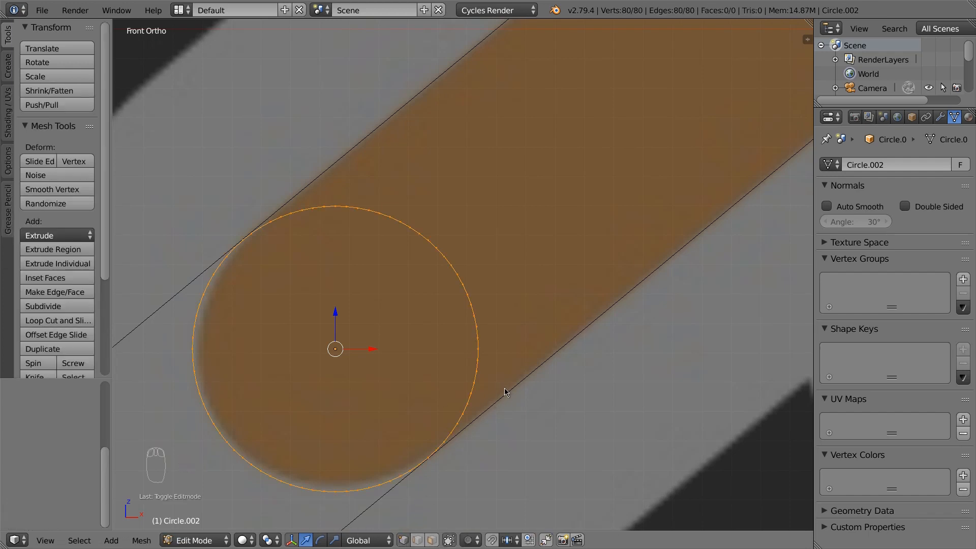
key(Tab)
scroll(504, 388, down, 8)
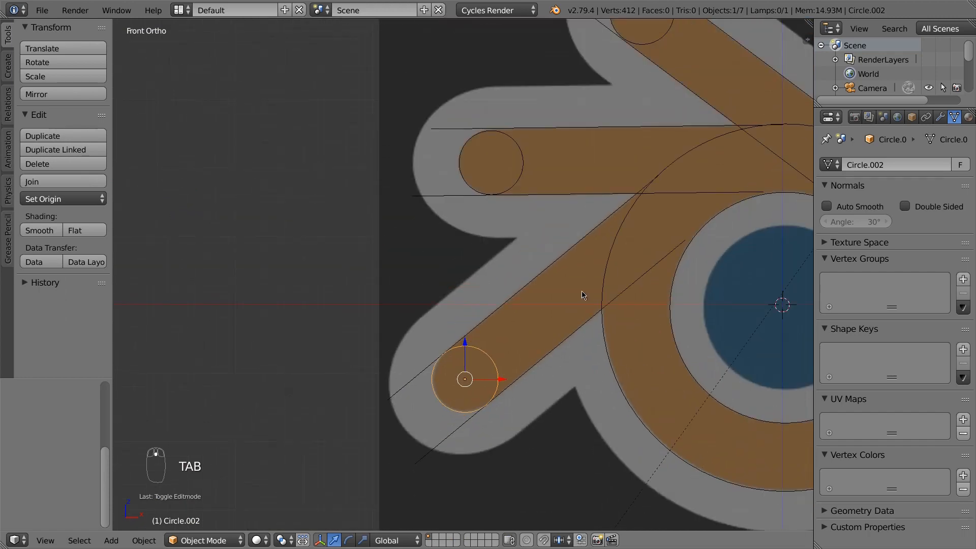
Nudge the horizontal arm's end circle upward and resize it to fit the tip
shift+middle_drag(600, 270, 545, 351)
scroll(447, 280, up, 4)
right_click(459, 270)
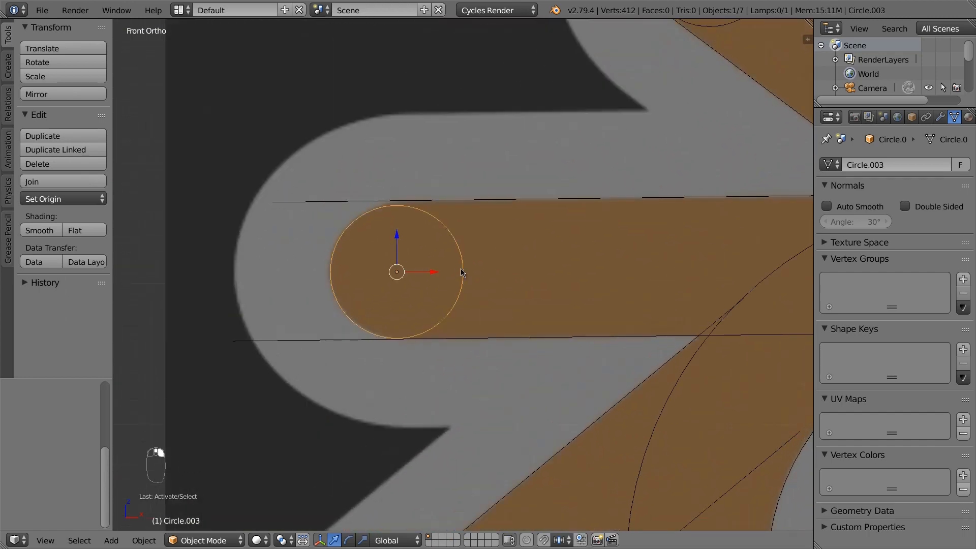
scroll(460, 272, up, 2)
key(g)
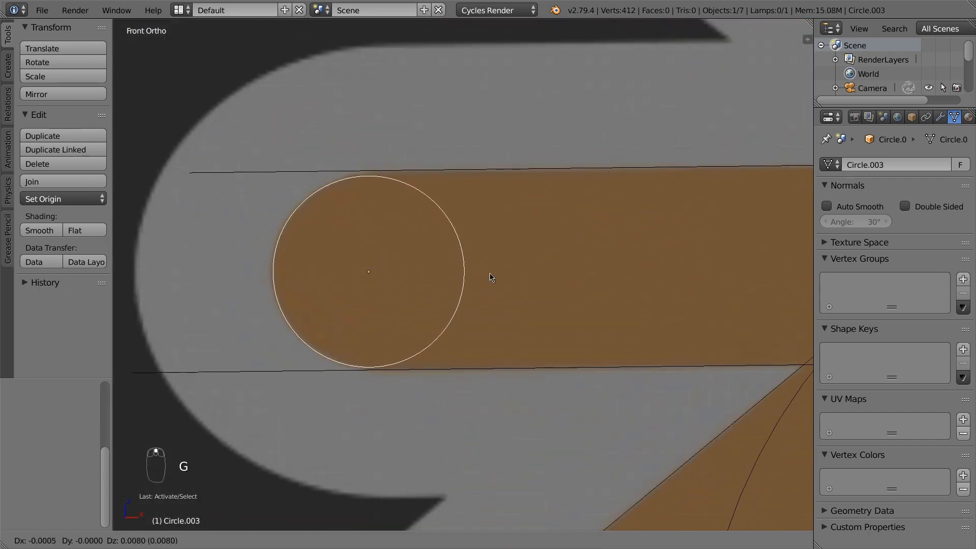
click(502, 276)
key(g)
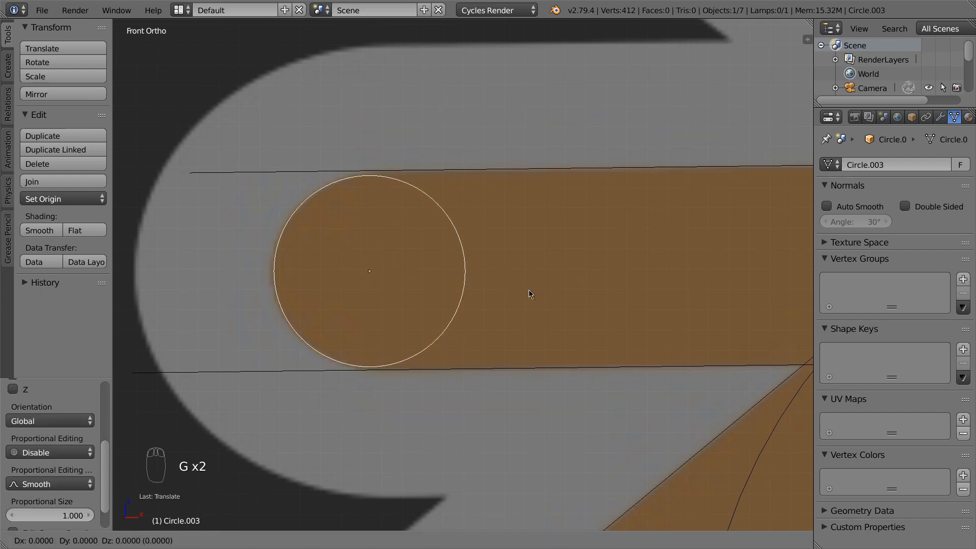
click(534, 288)
key(s)
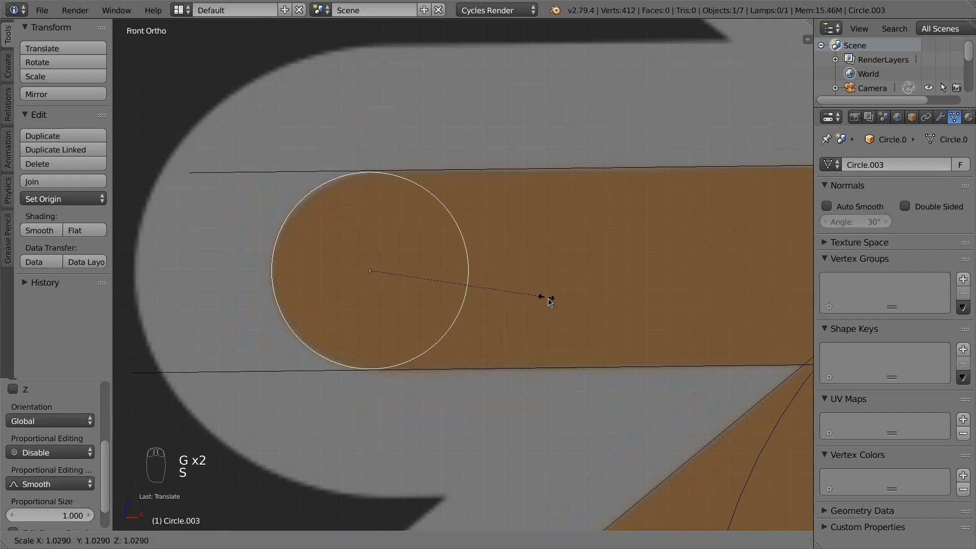
right_click(558, 307)
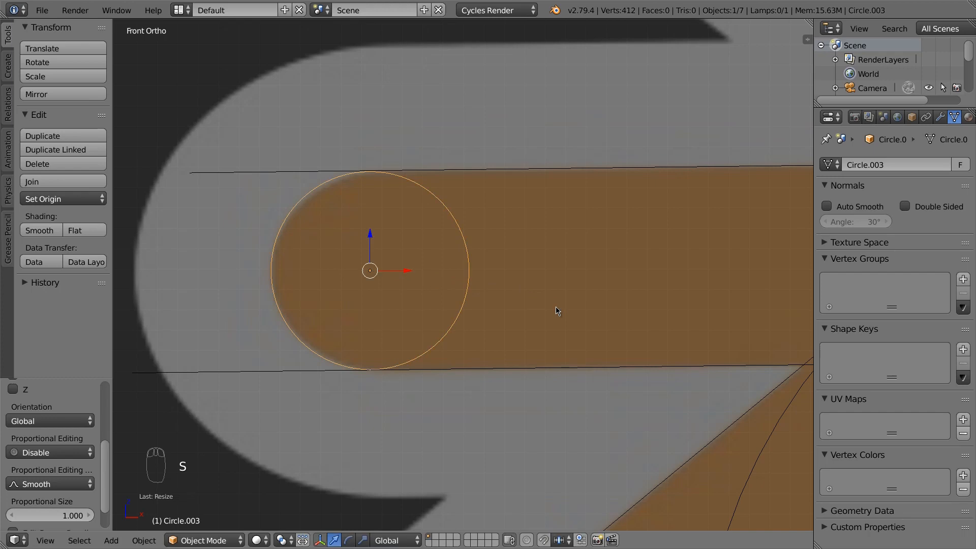
key(g)
right_click(559, 306)
key(s)
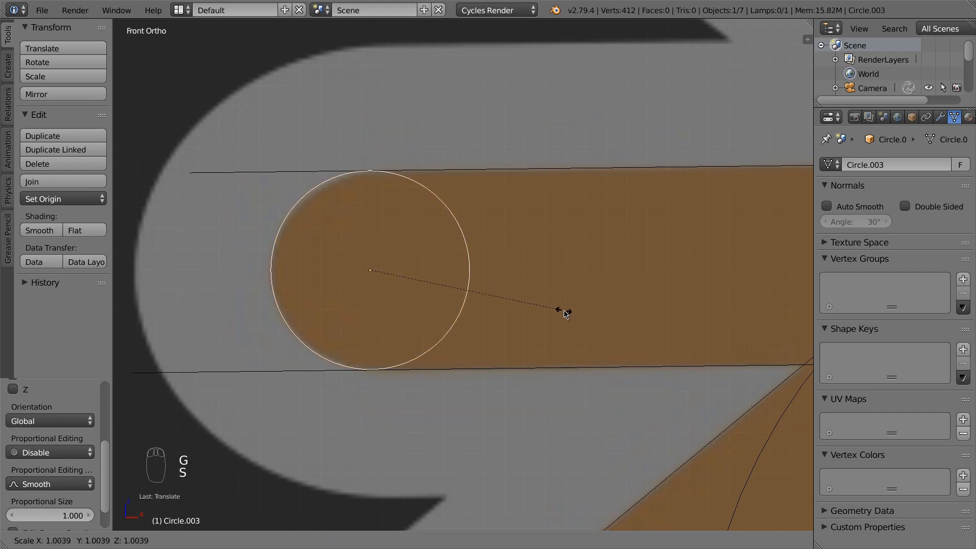
click(564, 310)
scroll(529, 303, down, 6)
In Edit Mode, enlarge and reposition the upper arm's tip circle ring to meet both edges
shift+middle_drag(615, 269, 493, 350)
scroll(536, 237, up, 2)
scroll(537, 237, up, 1)
right_click(529, 237)
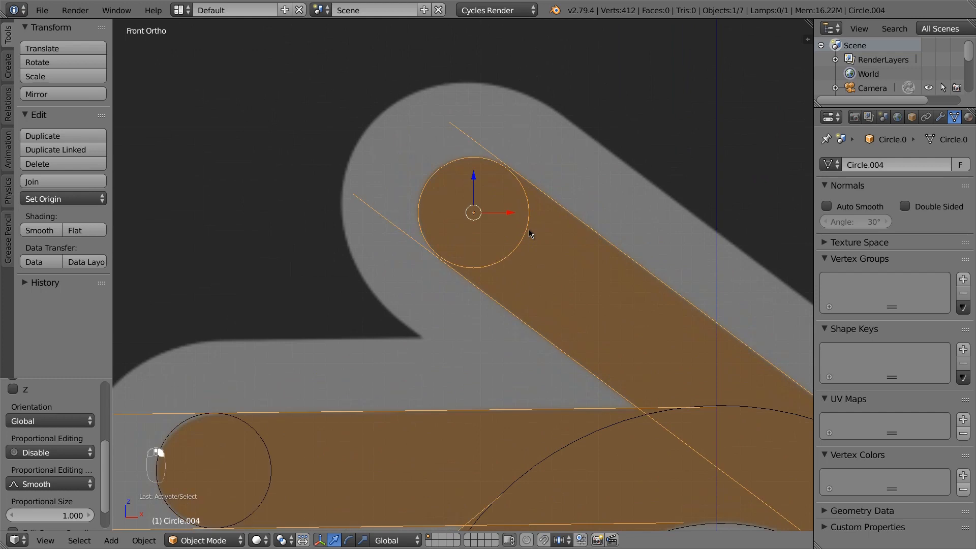
key(Tab)
alt+right_click(528, 234)
scroll(526, 235, up, 3)
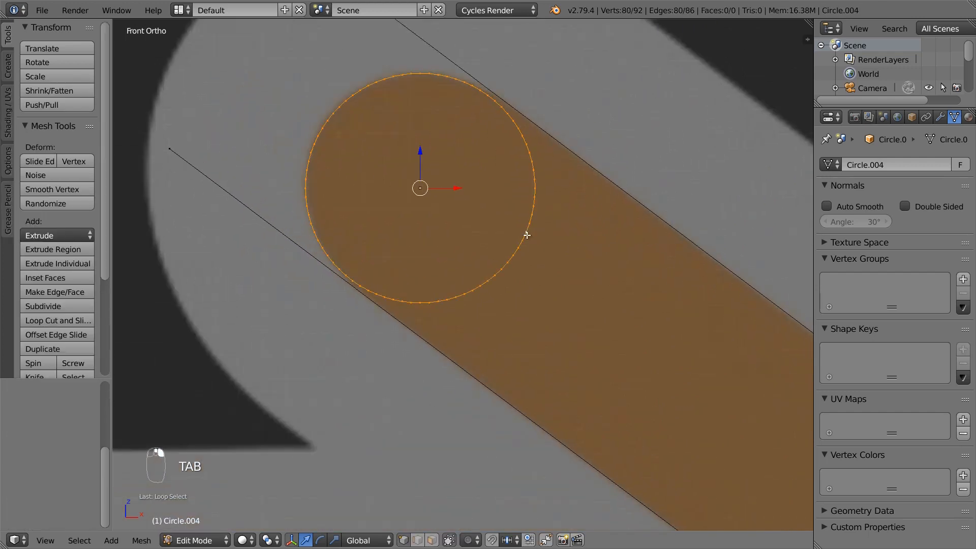
key(g)
right_click(555, 245)
key(s)
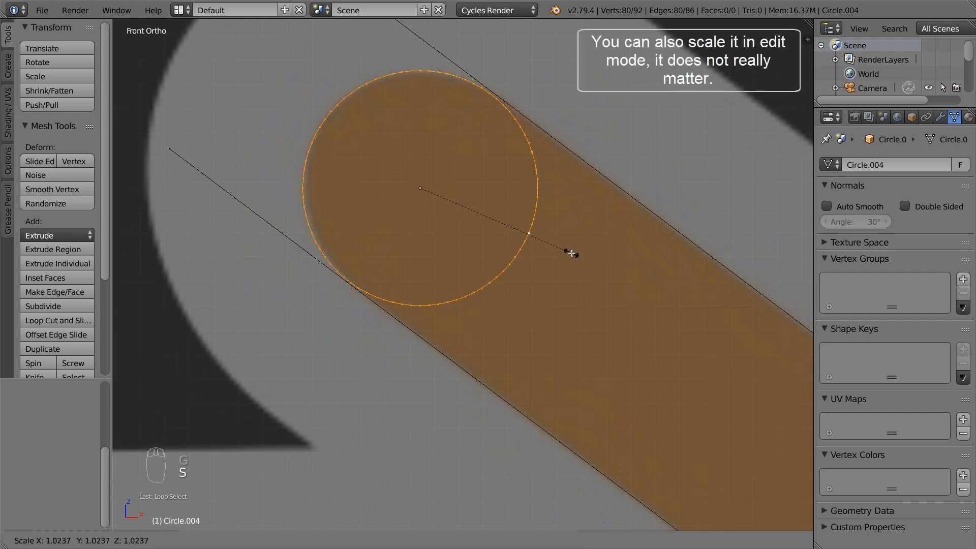
click(583, 268)
key(g)
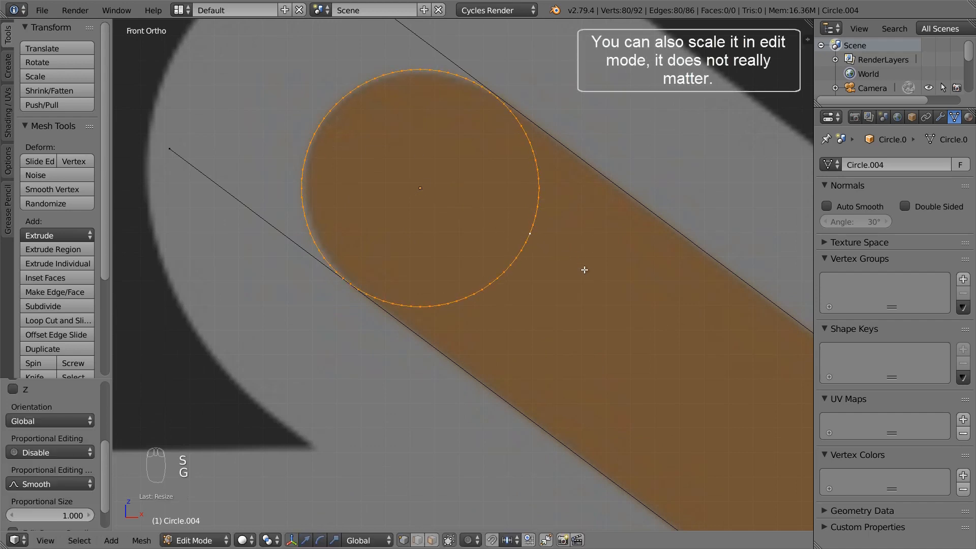
click(588, 263)
key(s)
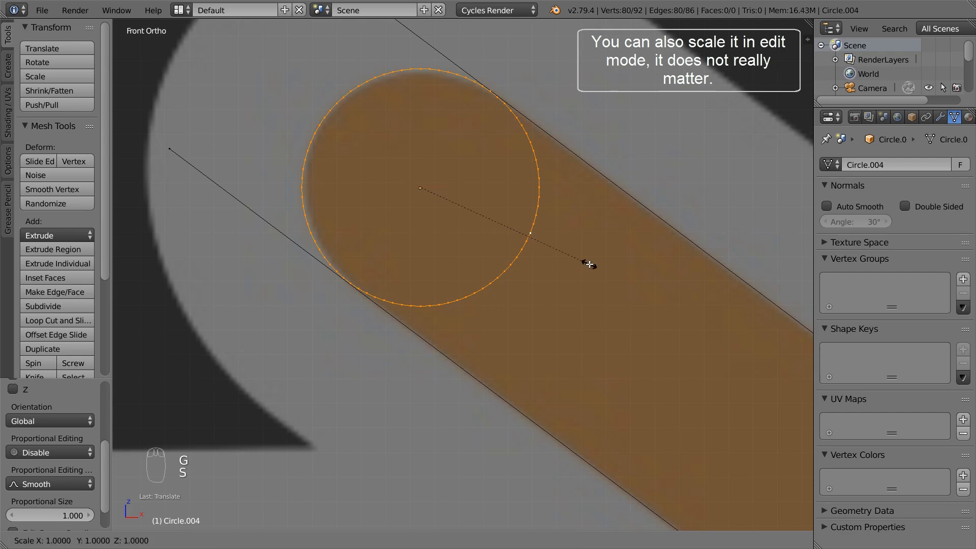
click(592, 270)
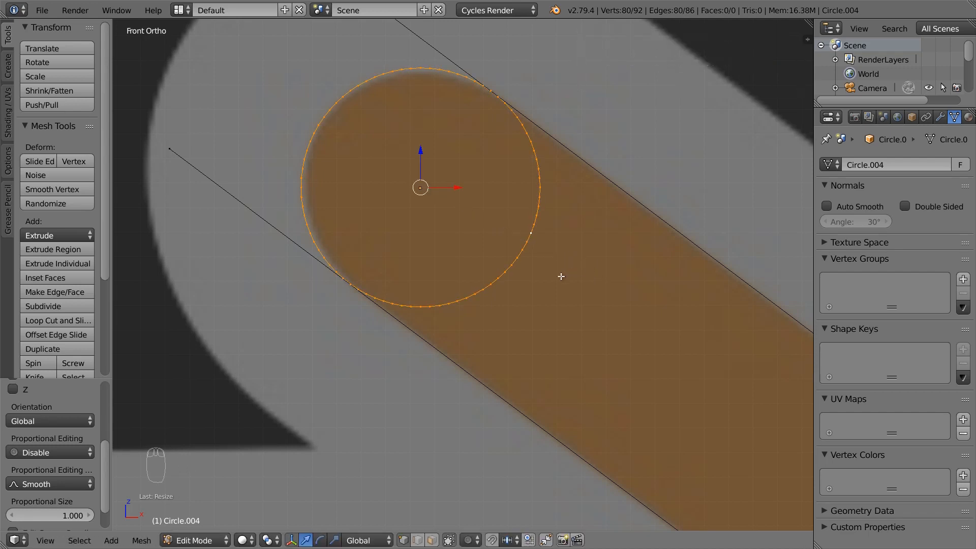
Merge the line's loose outer endpoint onto the touching tip-circle vertex using Merge At Last
right_click(182, 153)
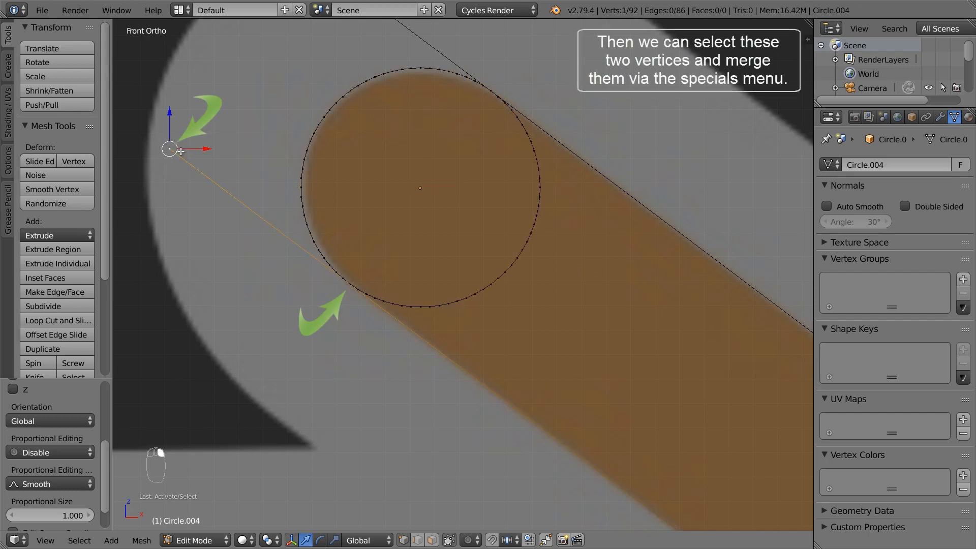
shift+right_click(351, 286)
key(w)
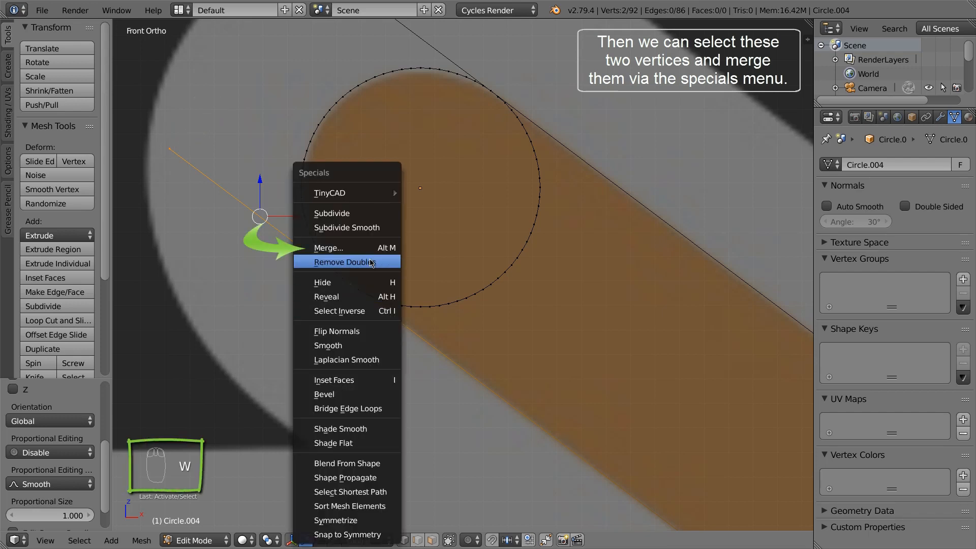
click(376, 247)
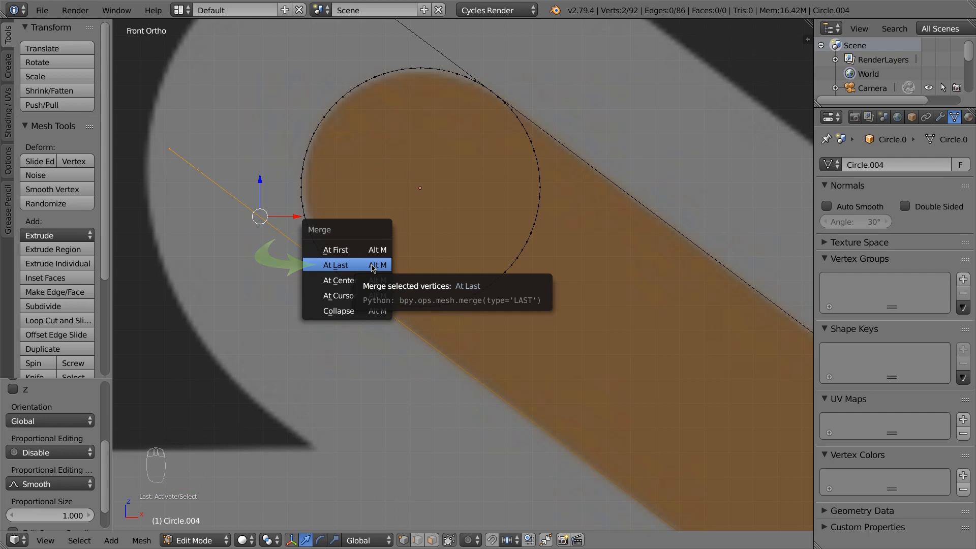
click(373, 266)
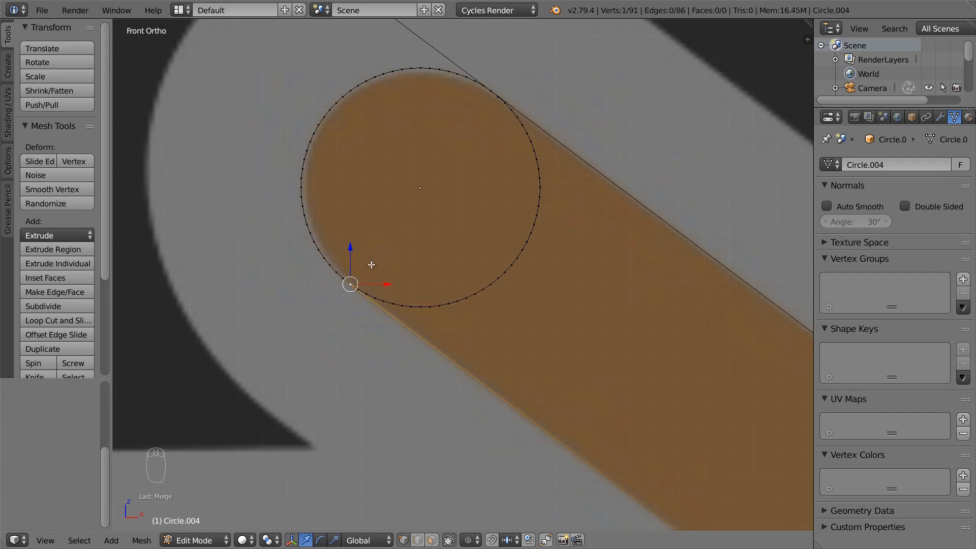
Weld the other line's loose endpoint onto the circle's tangent rim vertex, then view the whole logo
scroll(371, 265, down, 2)
shift+middle_drag(419, 193, 388, 285)
scroll(384, 227, up, 3)
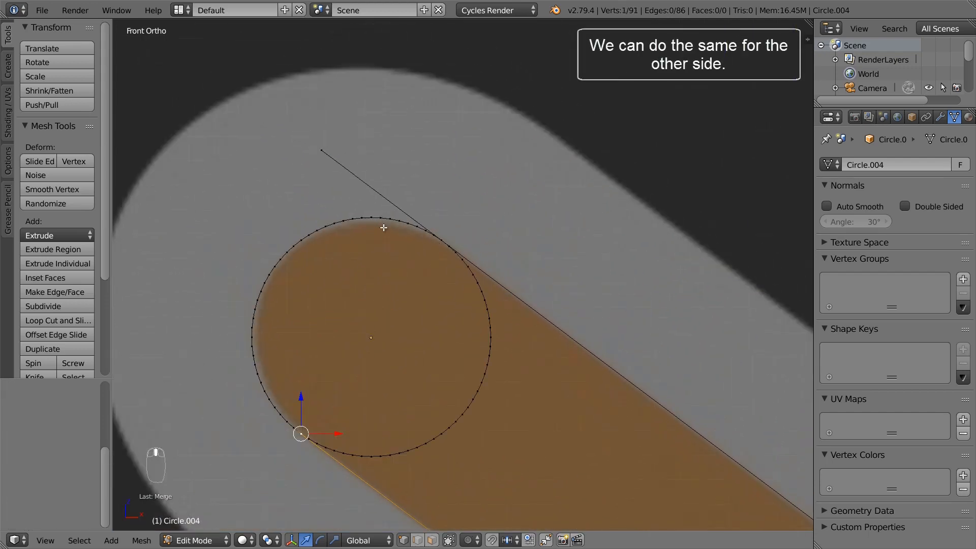
right_click(313, 135)
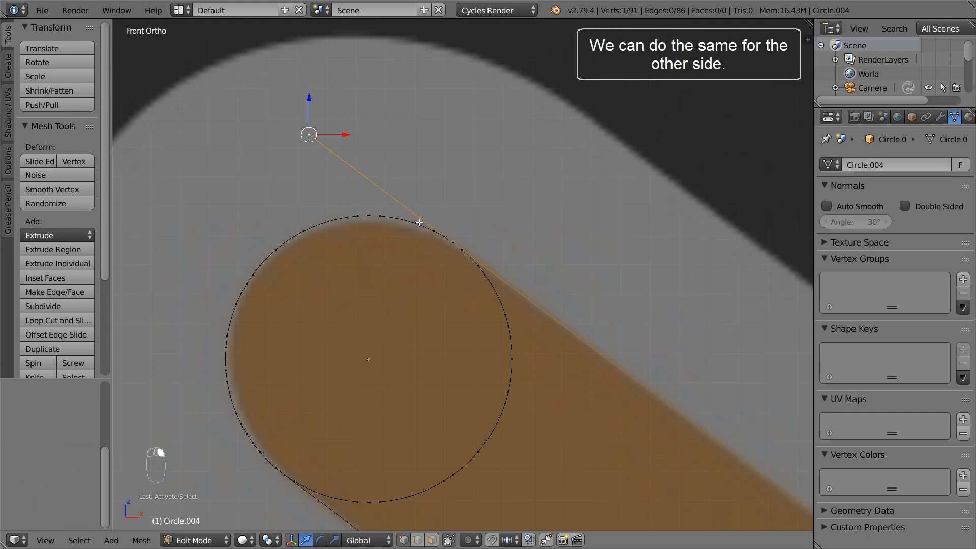
shift+right_click(450, 242)
key(w)
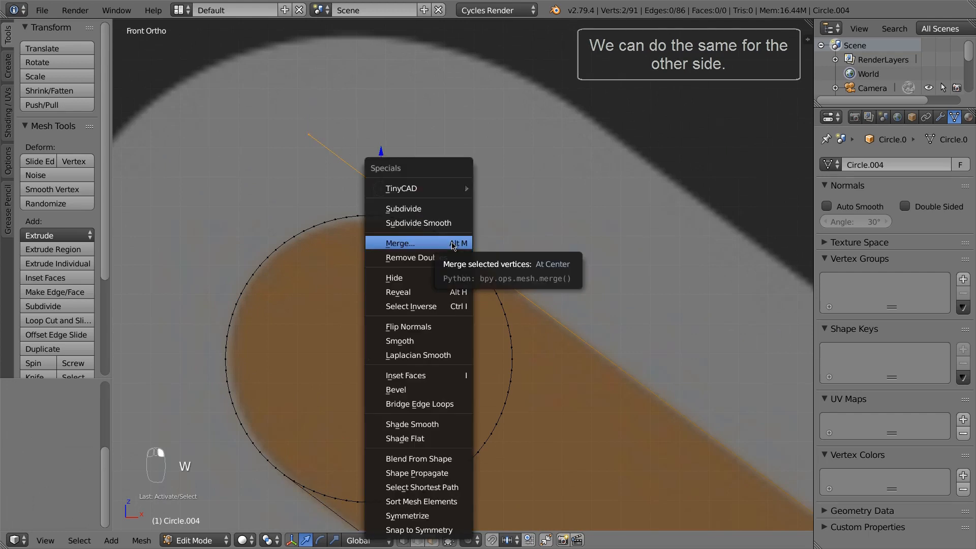
click(452, 246)
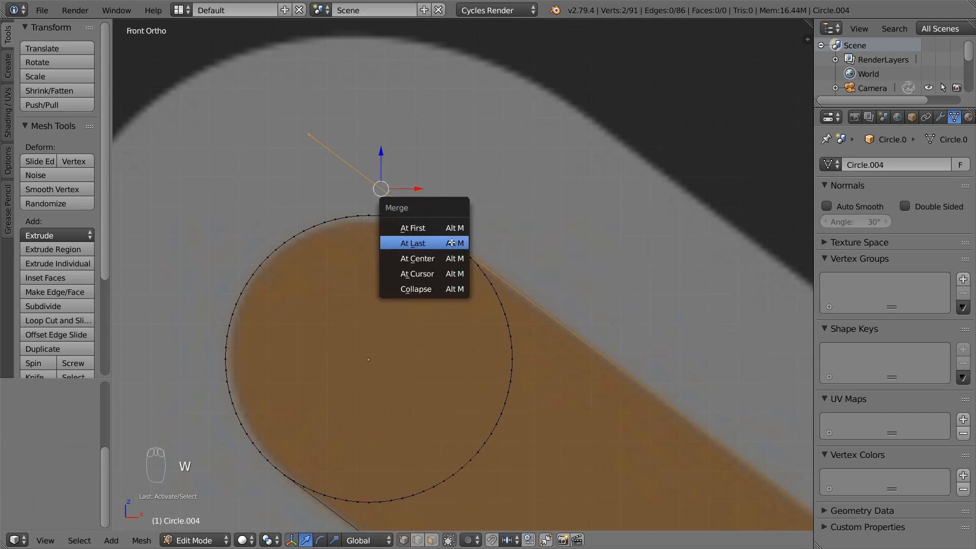
click(453, 245)
scroll(439, 307, down, 5)
scroll(438, 307, down, 3)
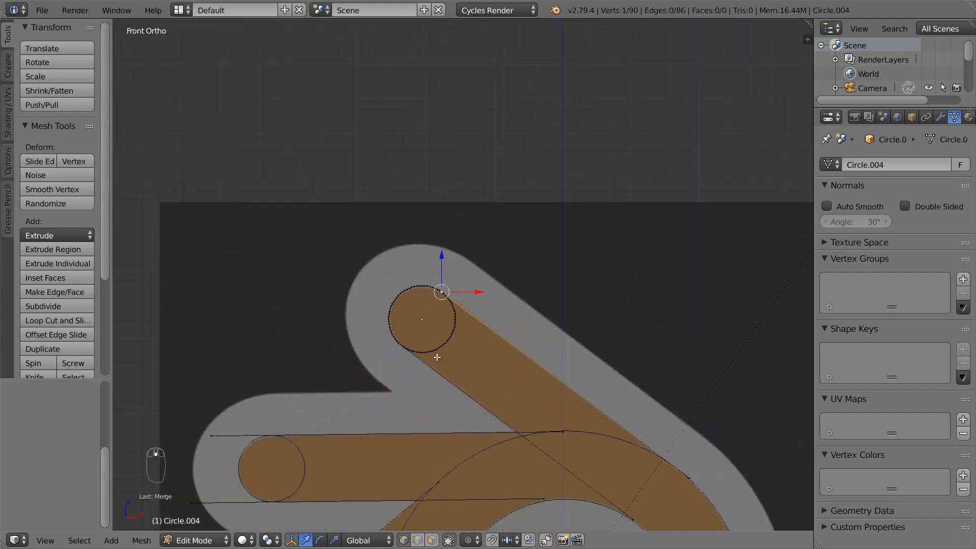
shift+middle_drag(438, 307, 517, 136)
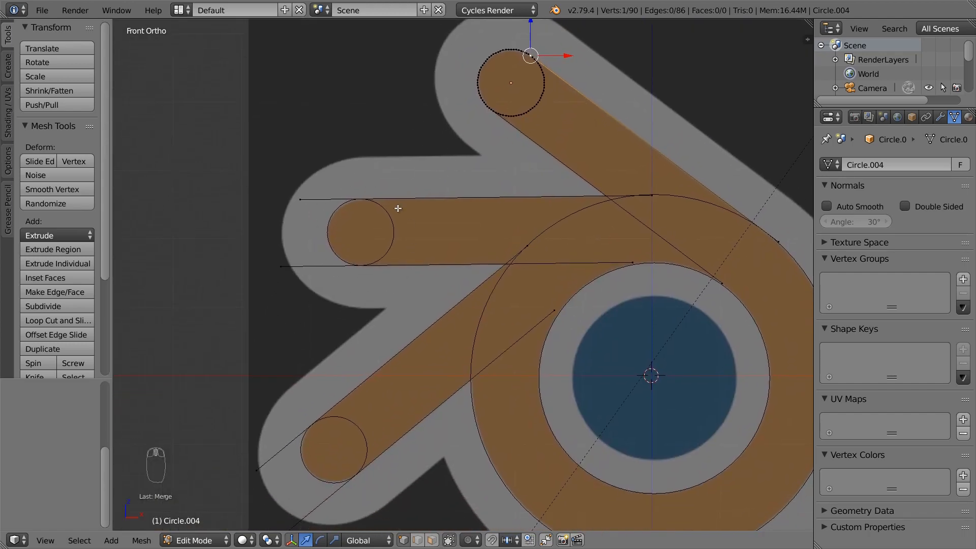
key(Tab)
Join the left and lower tip circles into the large outline object with Ctrl+J, then enter Edit Mode
right_click(391, 247)
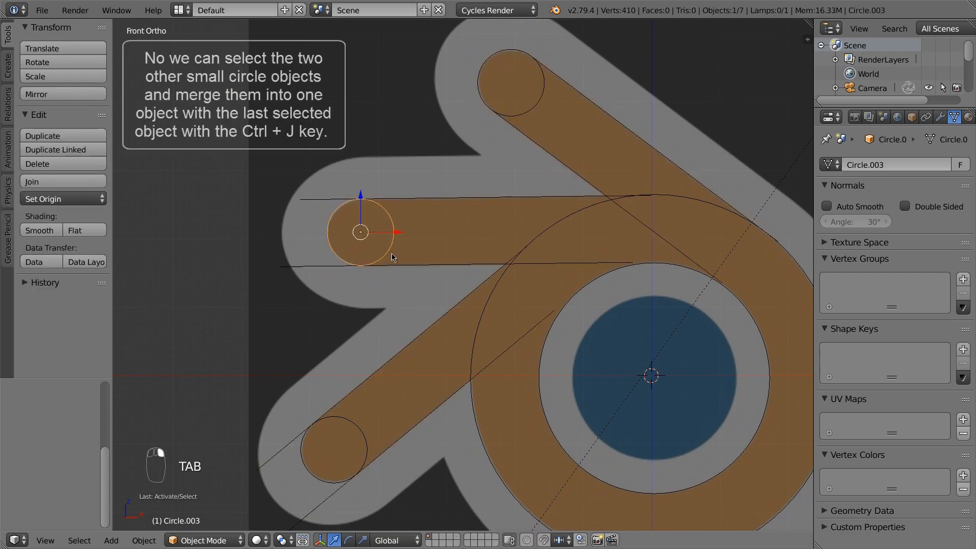
shift+right_click(358, 428)
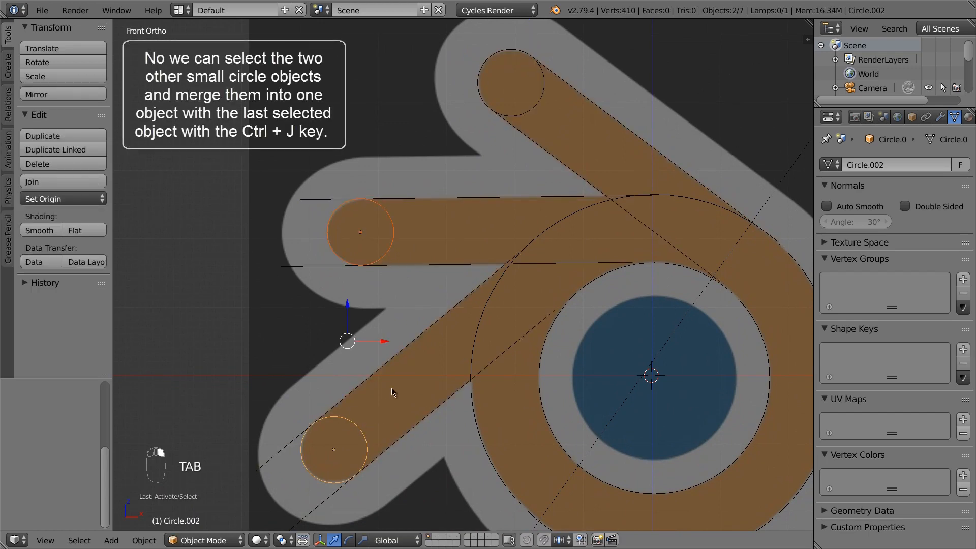
shift+right_click(404, 354)
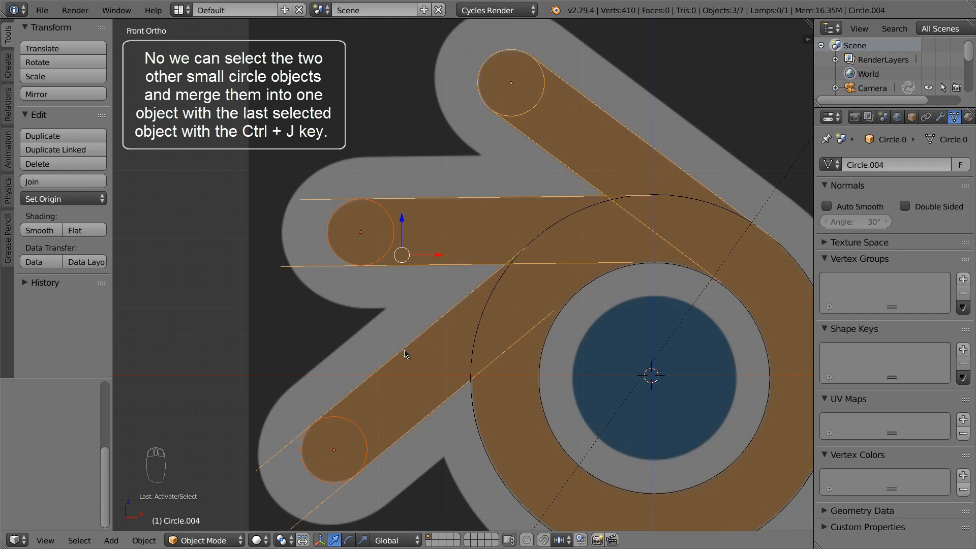
key(ctrl+j)
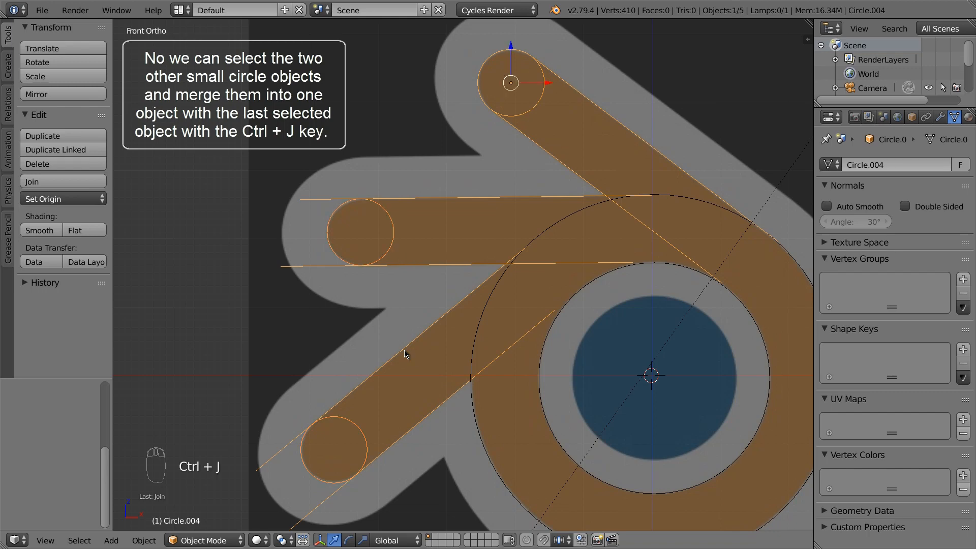
key(Tab)
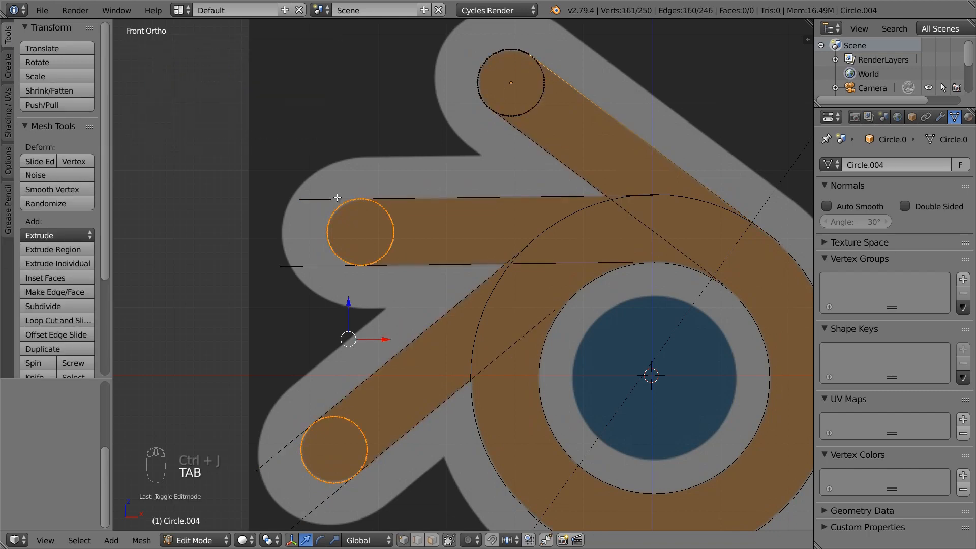
scroll(354, 196, up, 6)
scroll(325, 203, up, 2)
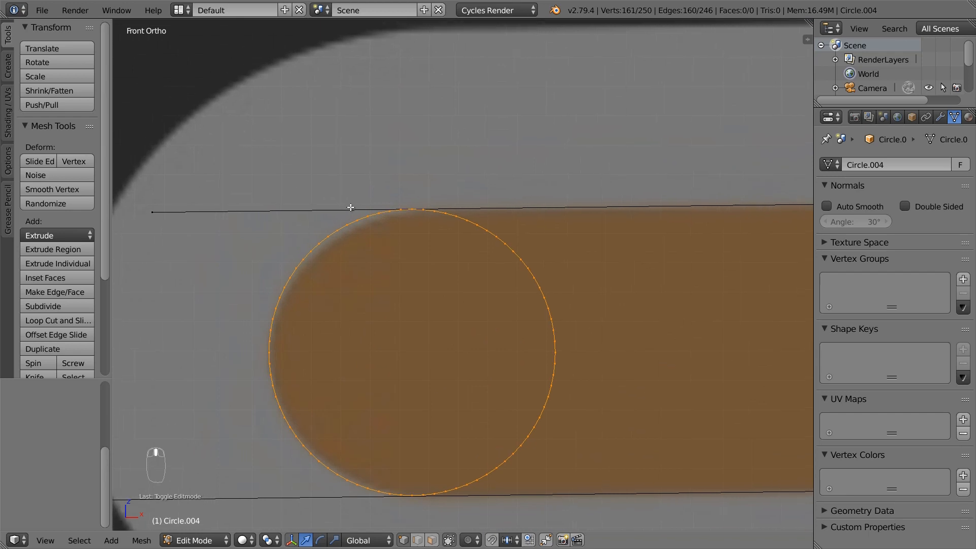
right_click(167, 211)
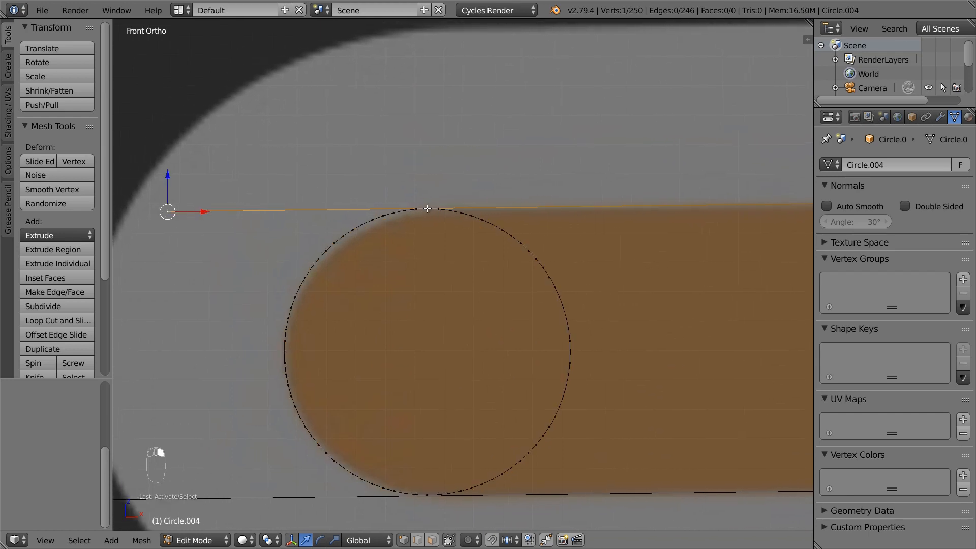
Merge the upper line's left end onto the left circle's top vertex
shift+right_click(427, 209)
key(w)
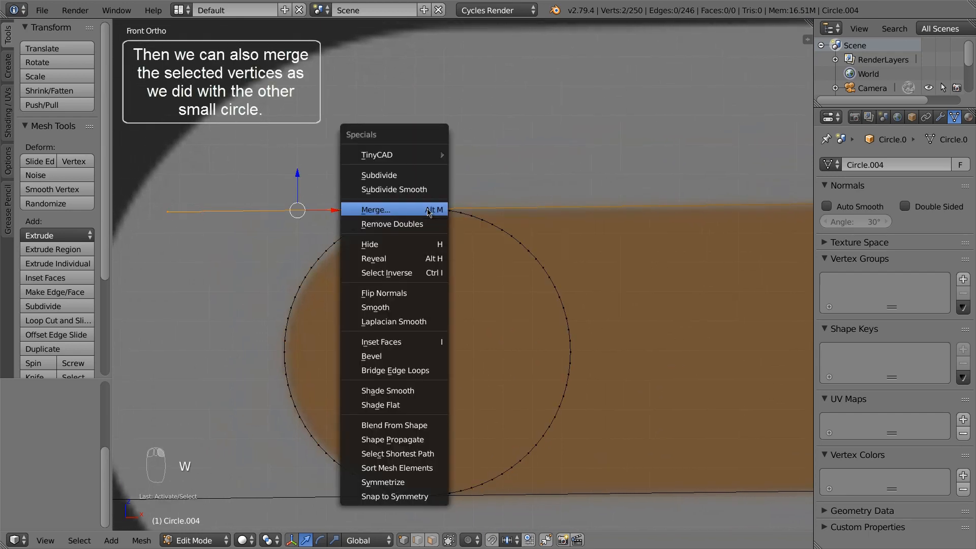
click(429, 210)
click(428, 210)
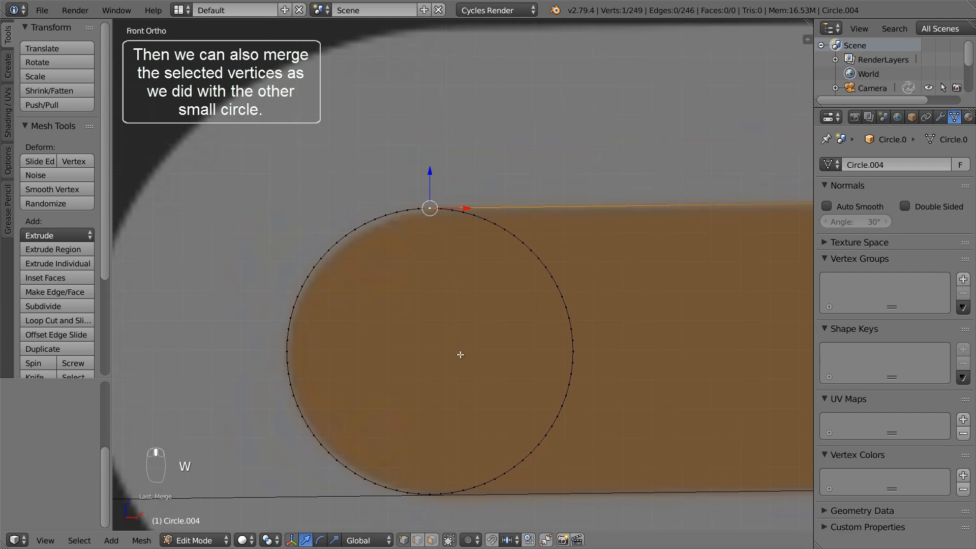
Merge the lower line's left end onto the left circle's bottom vertex
shift+middle_drag(460, 354, 505, 225)
right_click(133, 369)
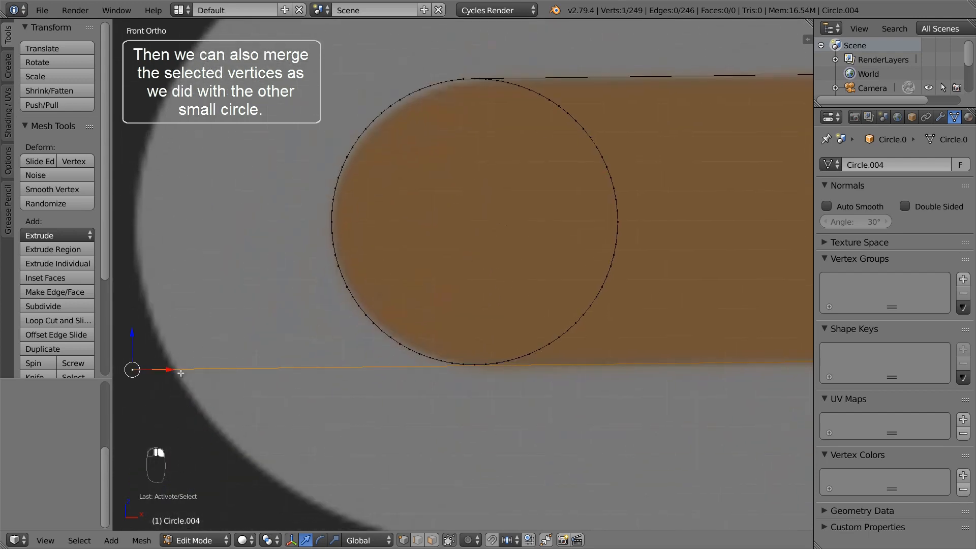
shift+right_click(474, 365)
key(w)
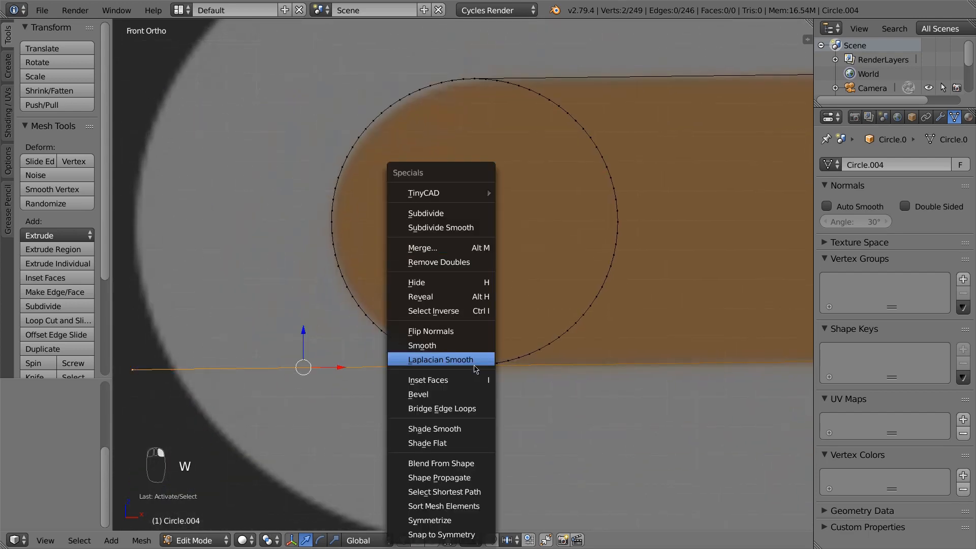
click(466, 251)
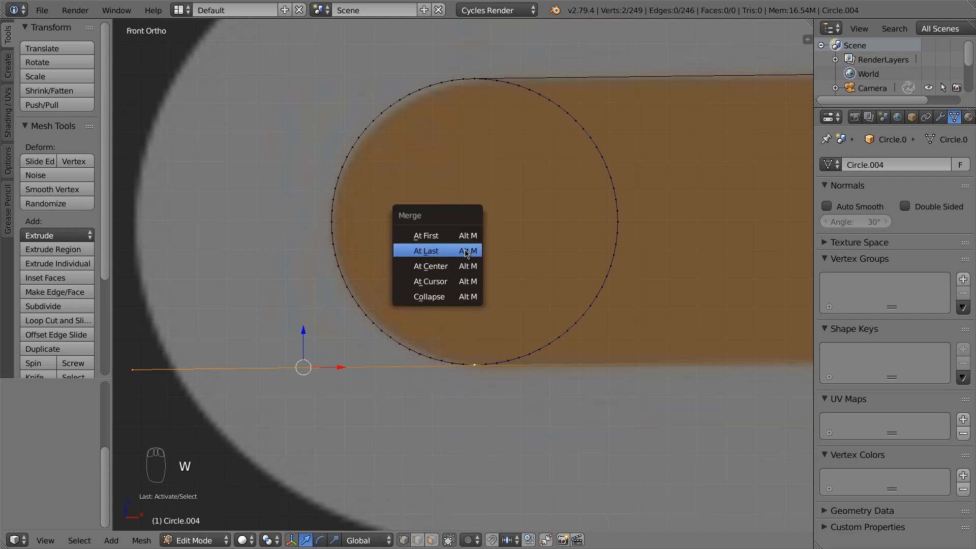
click(466, 251)
scroll(464, 344, down, 7)
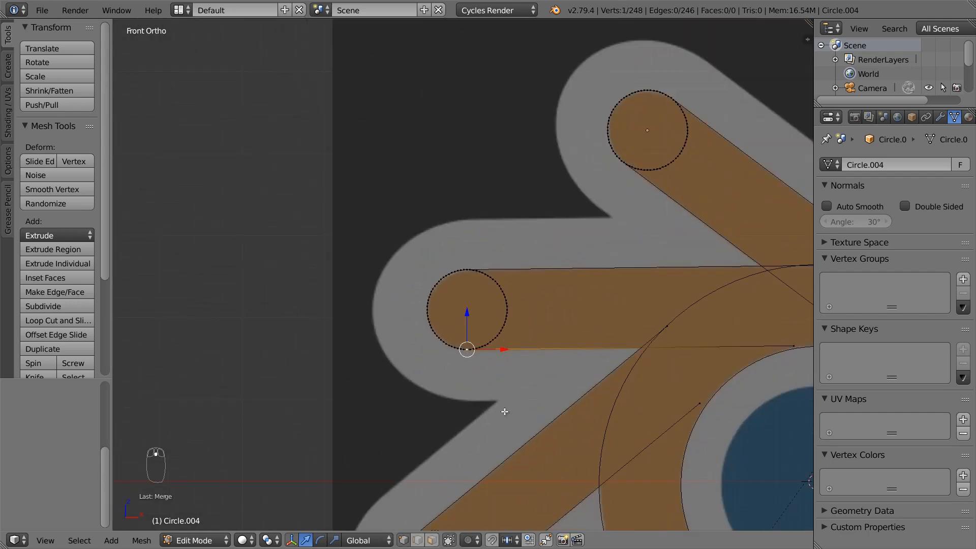
shift+middle_drag(504, 411, 489, 233)
shift+middle_drag(486, 338, 459, 280)
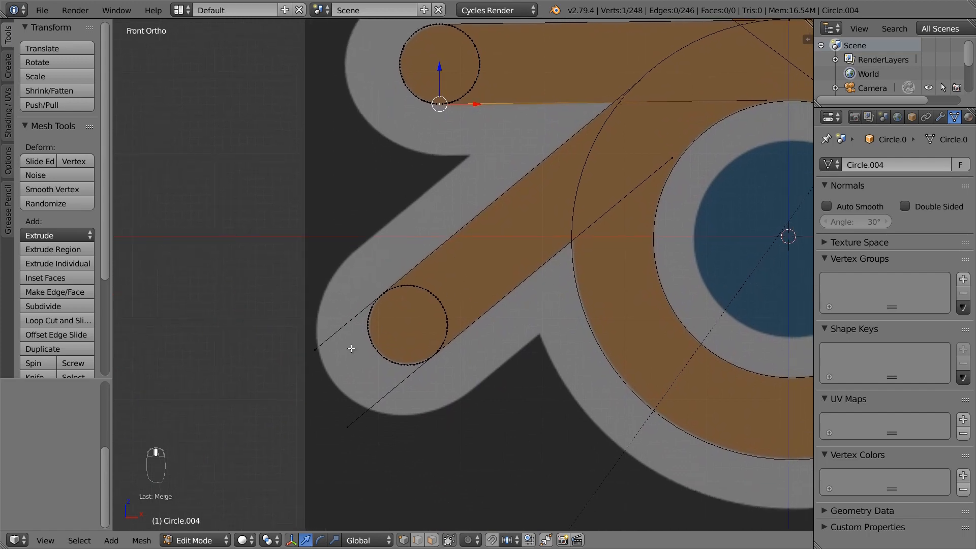
right_click(318, 350)
Resize the lower diagonal arm's tip circle ring to fit the arm
scroll(381, 292, up, 7)
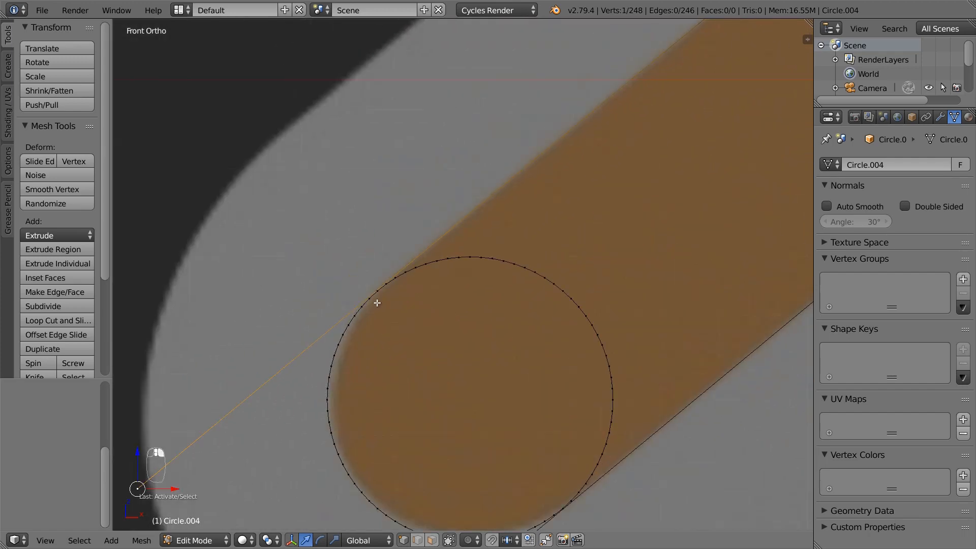
shift+middle_drag(457, 349, 450, 325)
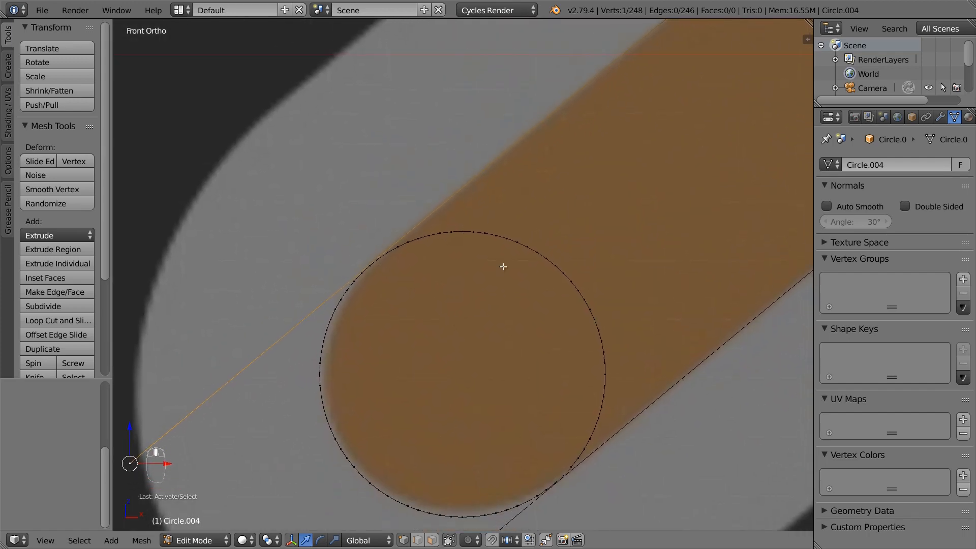
alt+right_click(514, 256)
scroll(413, 266, up, 1)
key(s)
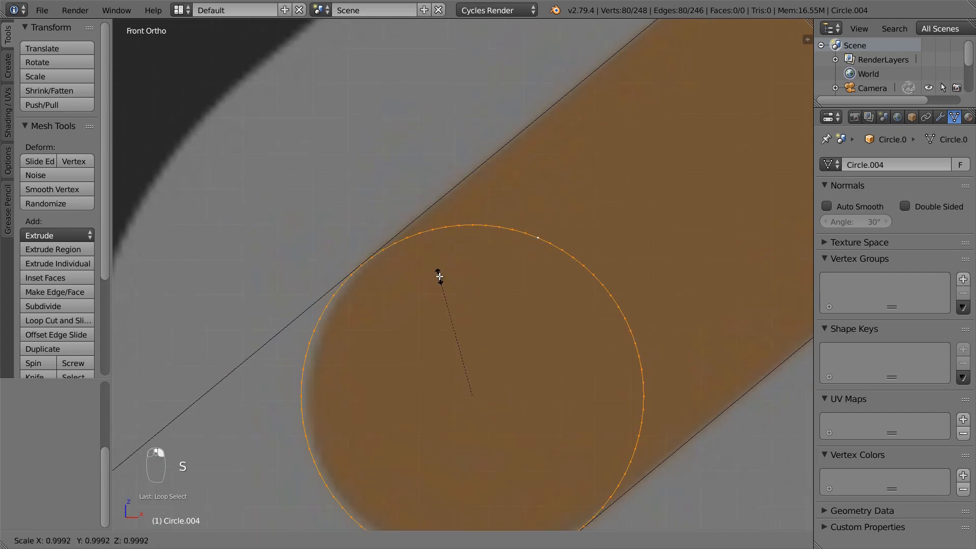
click(442, 274)
shift+middle_drag(501, 360, 471, 253)
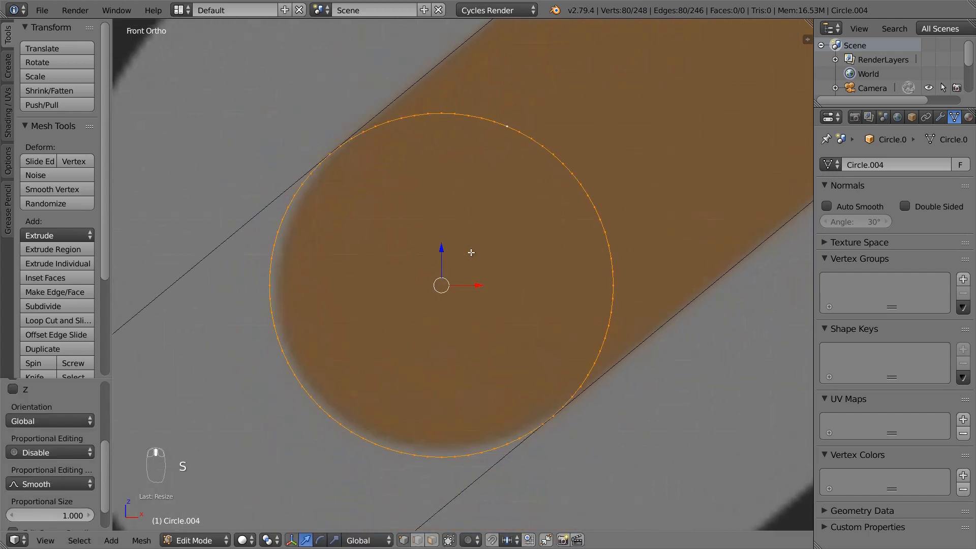
scroll(471, 252, down, 2)
Merge the diagonal line's outer end onto the circle's upper rim vertex
right_click(173, 349)
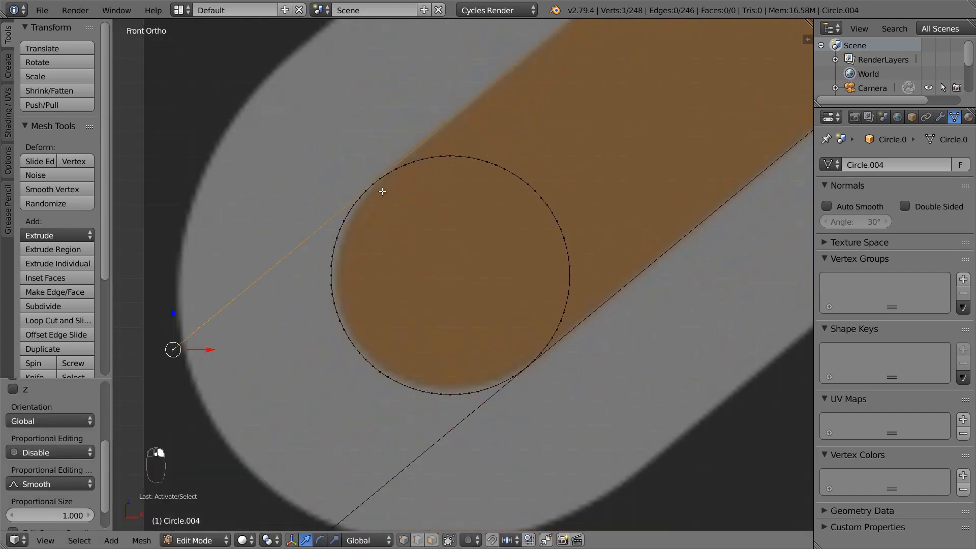
shift+right_click(376, 185)
key(w)
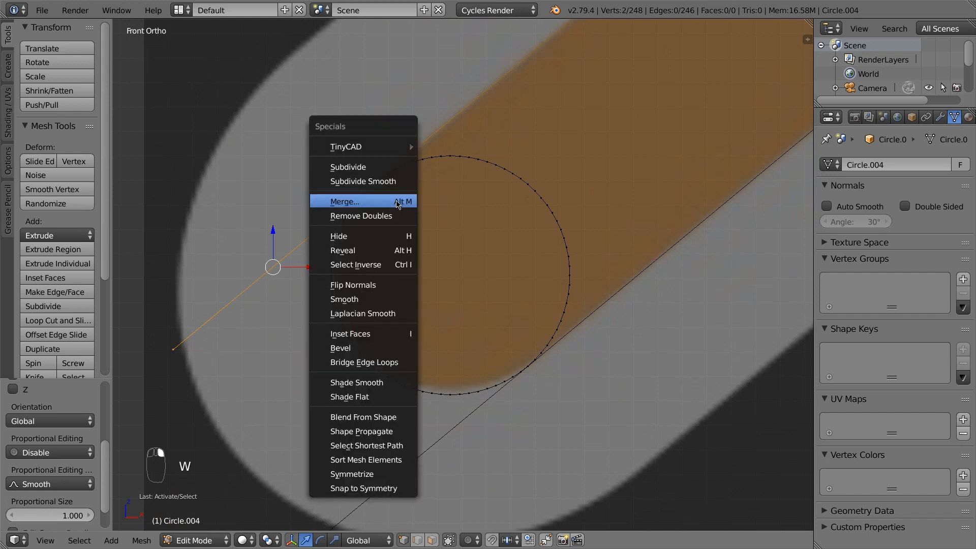
click(397, 203)
click(397, 201)
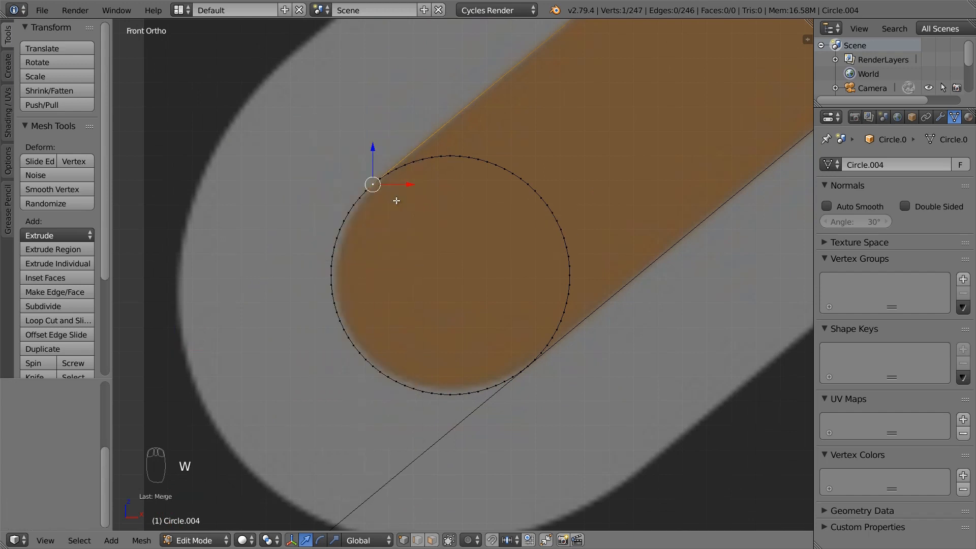
Merge the other line's lower end onto the circle's lower rim vertex and return to Object Mode
shift+middle_drag(460, 320, 459, 291)
right_click(271, 461)
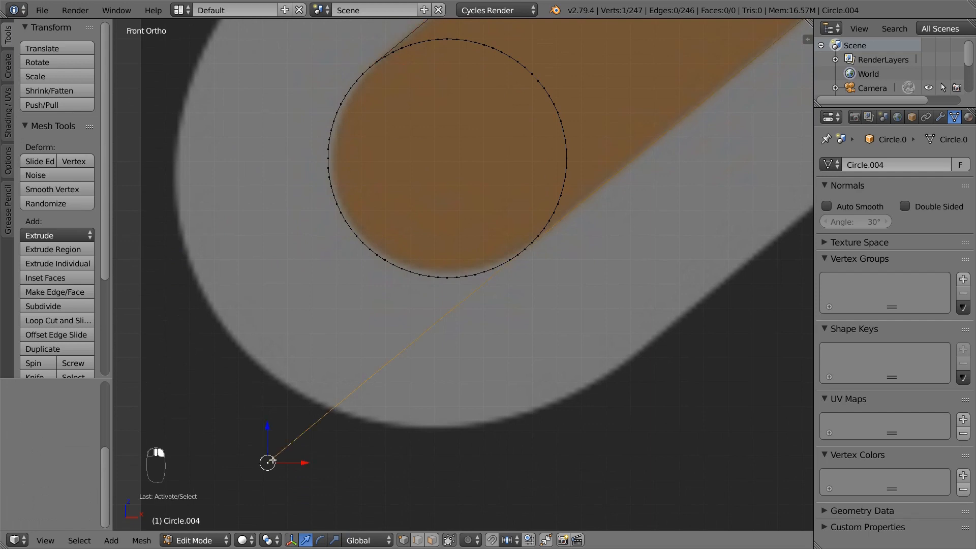
scroll(534, 252, up, 2)
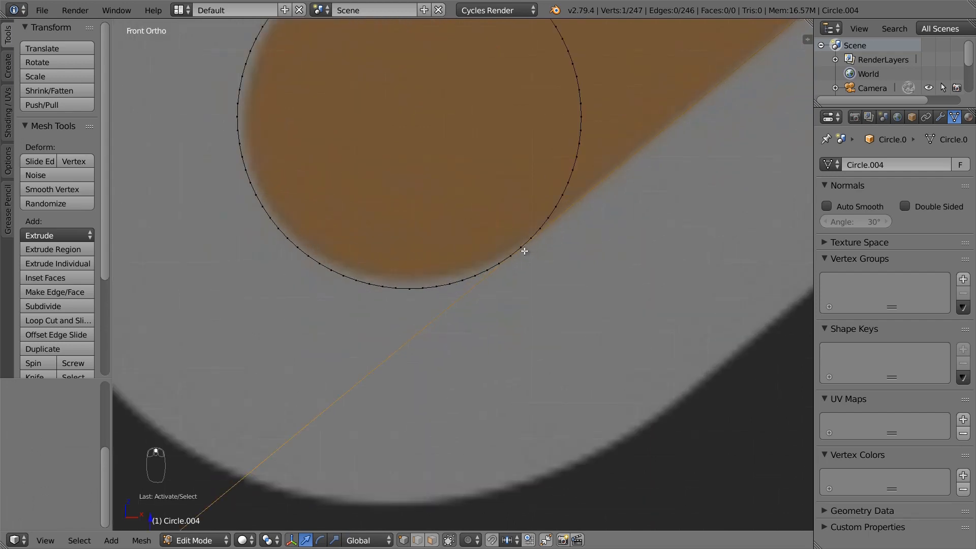
shift+right_click(524, 251)
key(w)
click(525, 253)
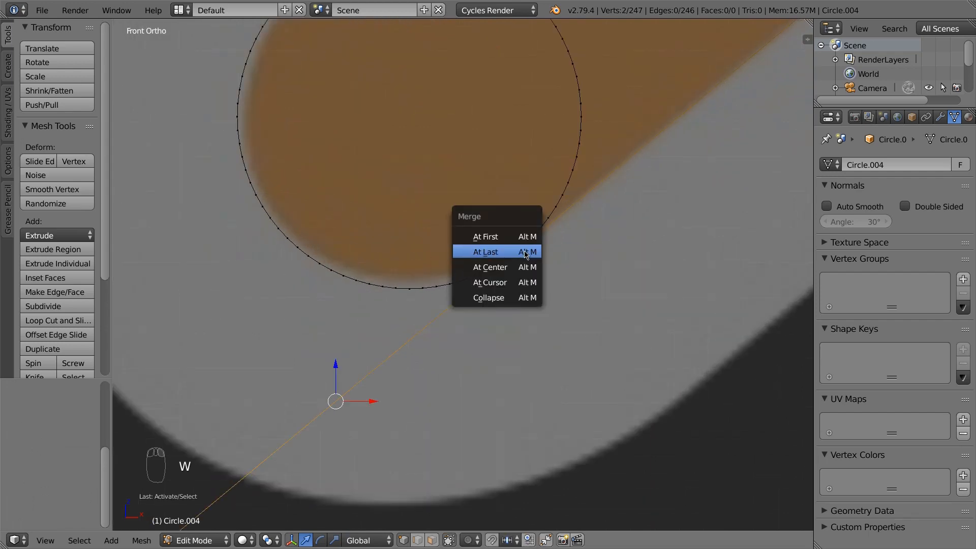
click(525, 252)
scroll(525, 264, down, 3)
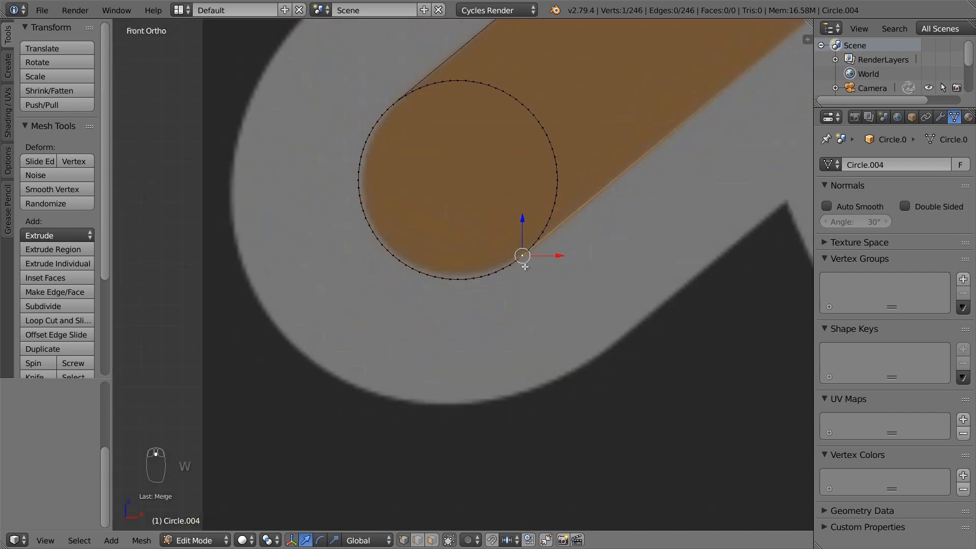
scroll(525, 266, down, 6)
shift+middle_drag(679, 224, 515, 302)
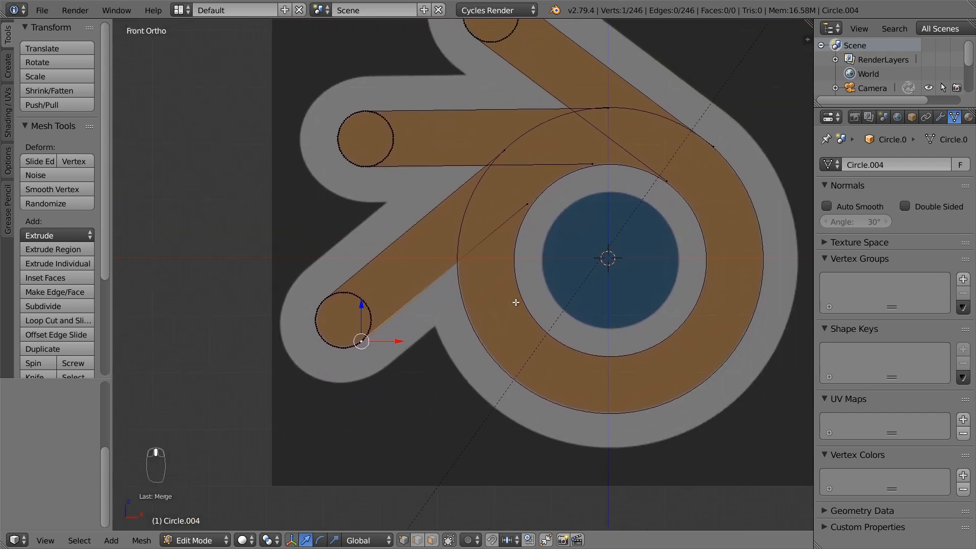
key(Tab)
Join the outer ring, inner circle and bar outlines into Circle.004 with Ctrl+J, then enter Edit Mode
right_click(472, 208)
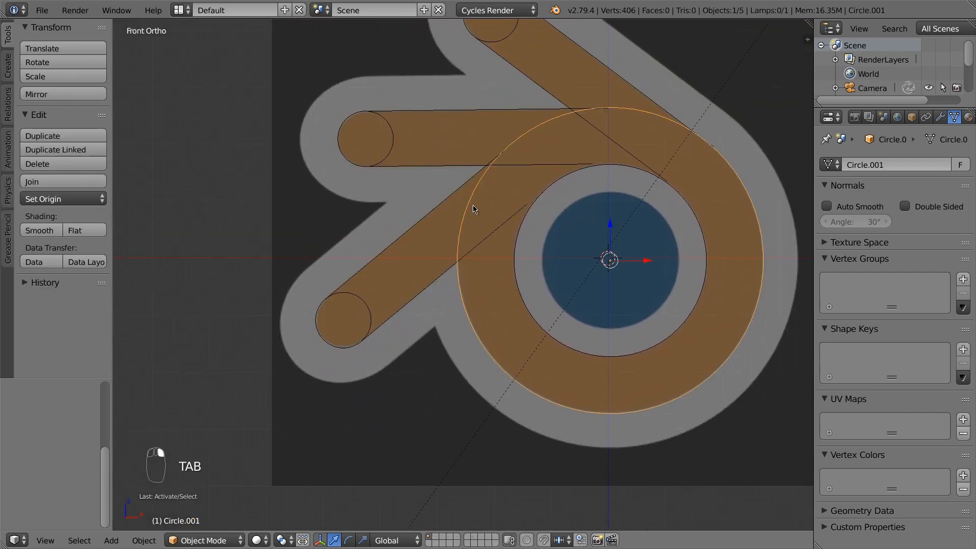
shift+right_click(507, 230)
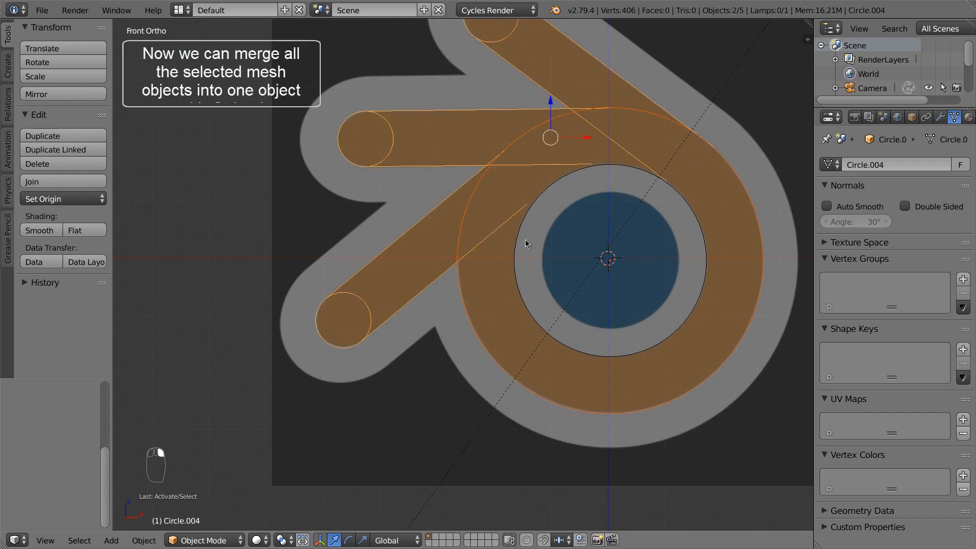
right_click(524, 239)
shift+right_click(460, 276)
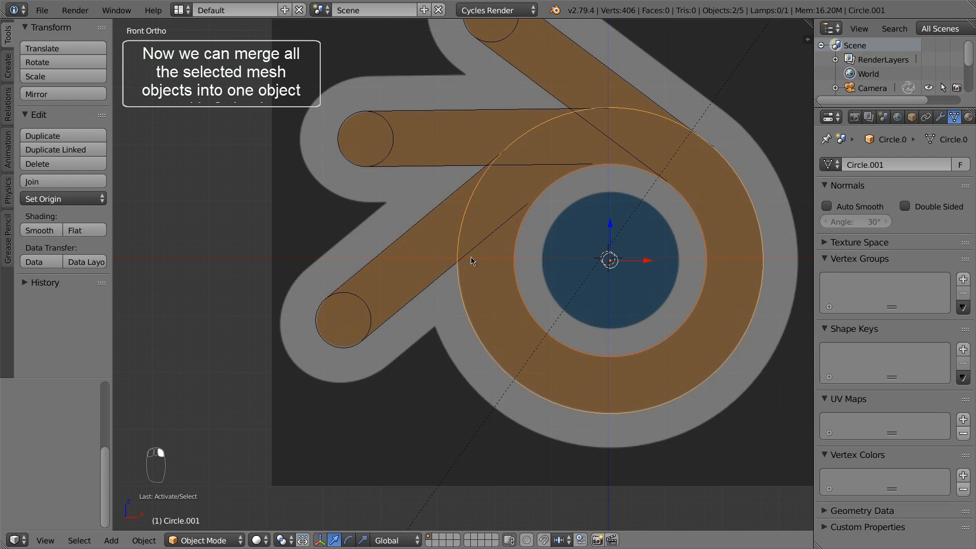
shift+right_click(473, 254)
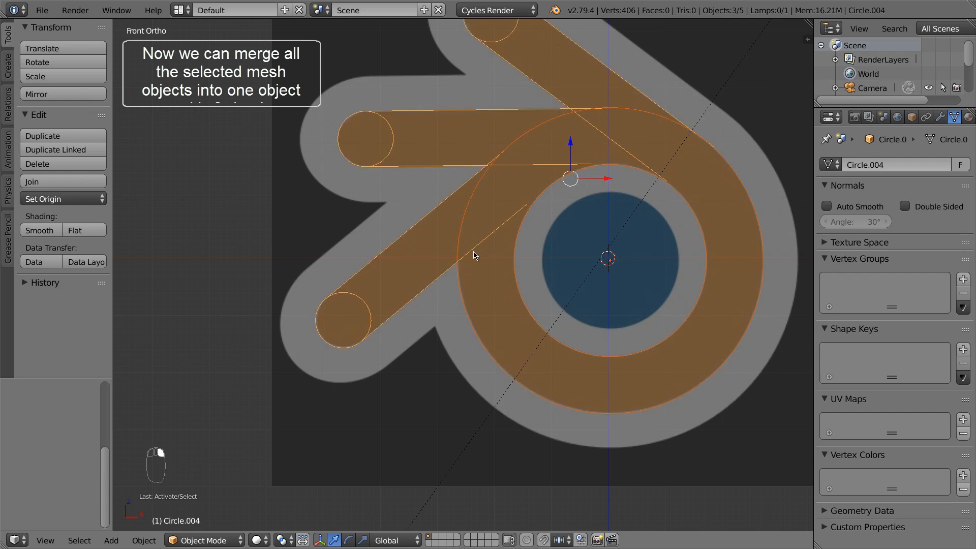
key(ctrl+j)
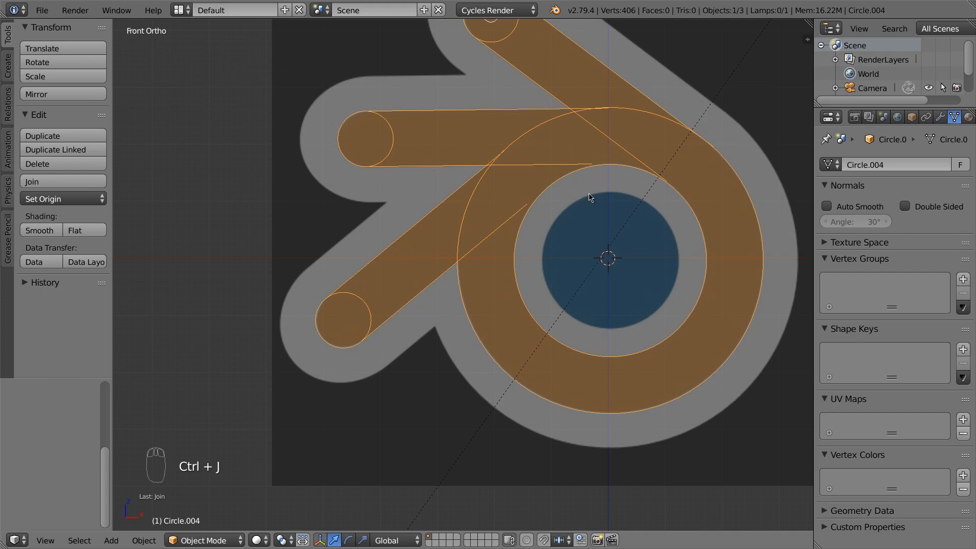
shift+middle_drag(590, 198, 544, 236)
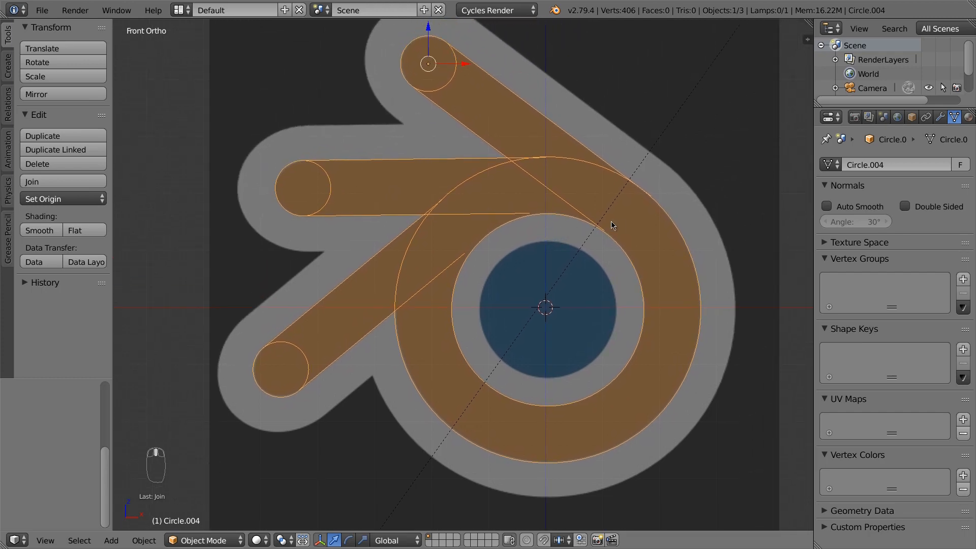
key(Tab)
Merge the two overlapping outer-ring vertices at the last selected vertex
scroll(649, 217, up, 7)
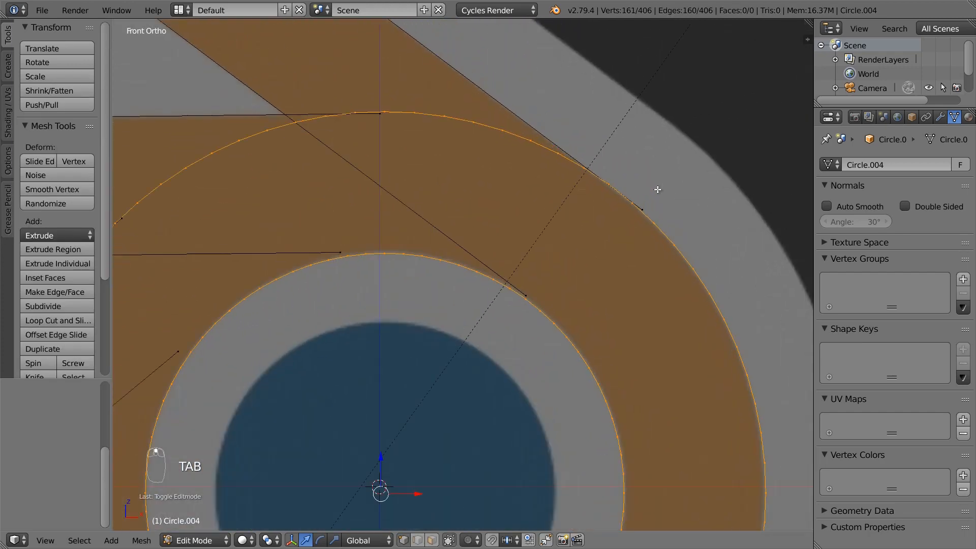
right_click(644, 218)
shift+right_click(591, 184)
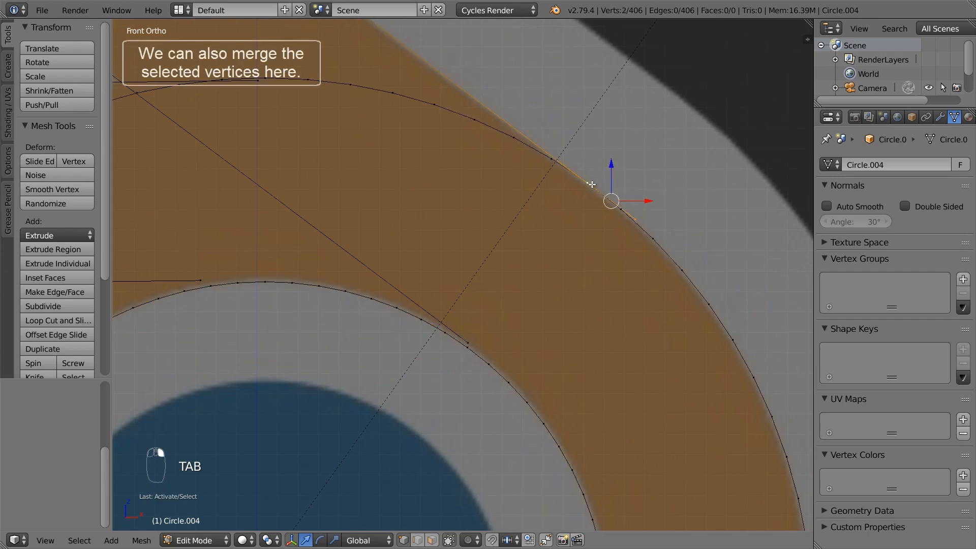
key(w)
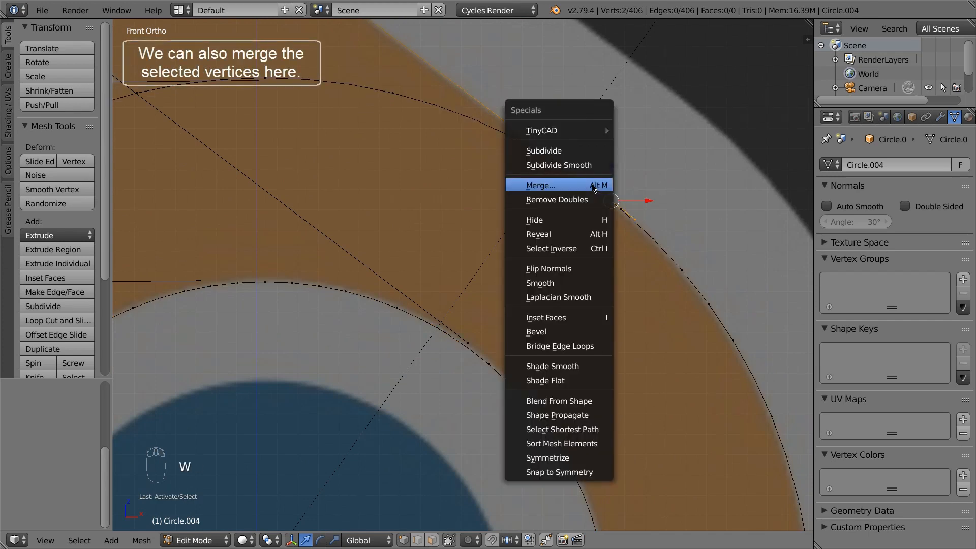
click(591, 184)
click(591, 184)
key(a)
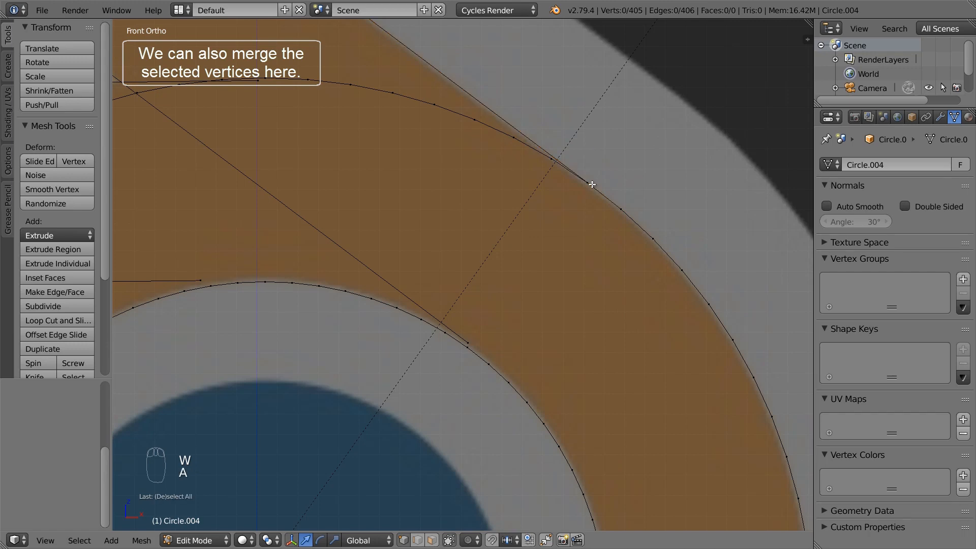
Add a vertex where the diagonal and horizontal bar edges cross, using TinyCAD XALL
scroll(588, 193, down, 5)
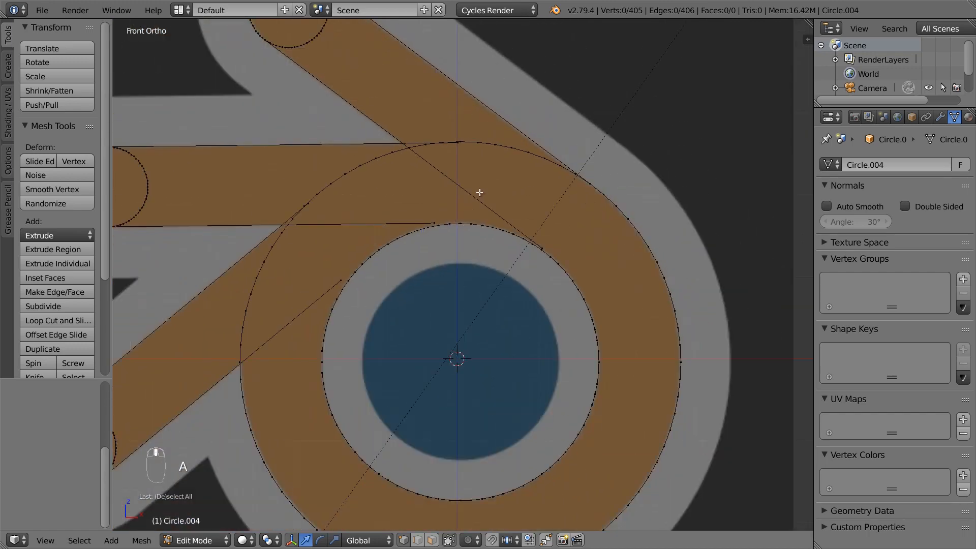
shift+middle_drag(479, 192, 572, 272)
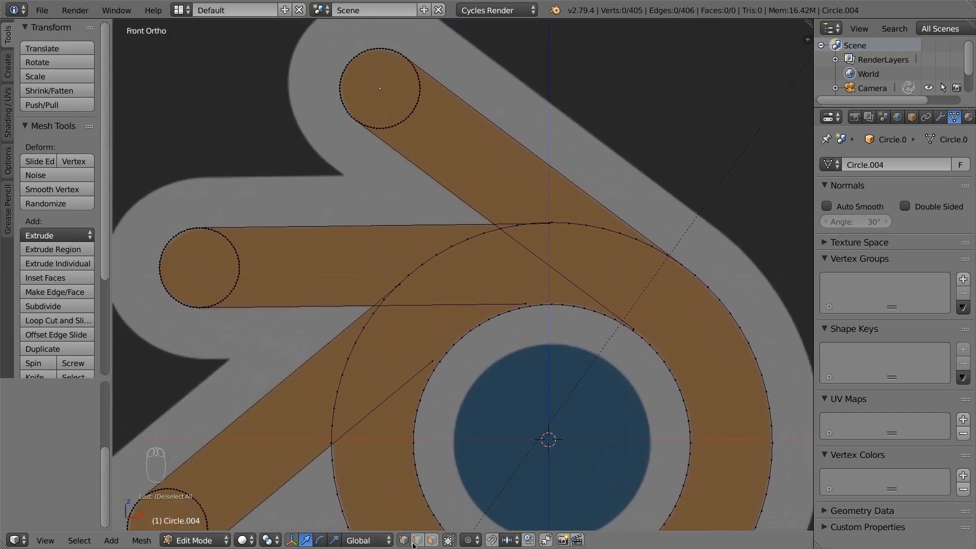
shift+middle_drag(401, 460, 445, 363)
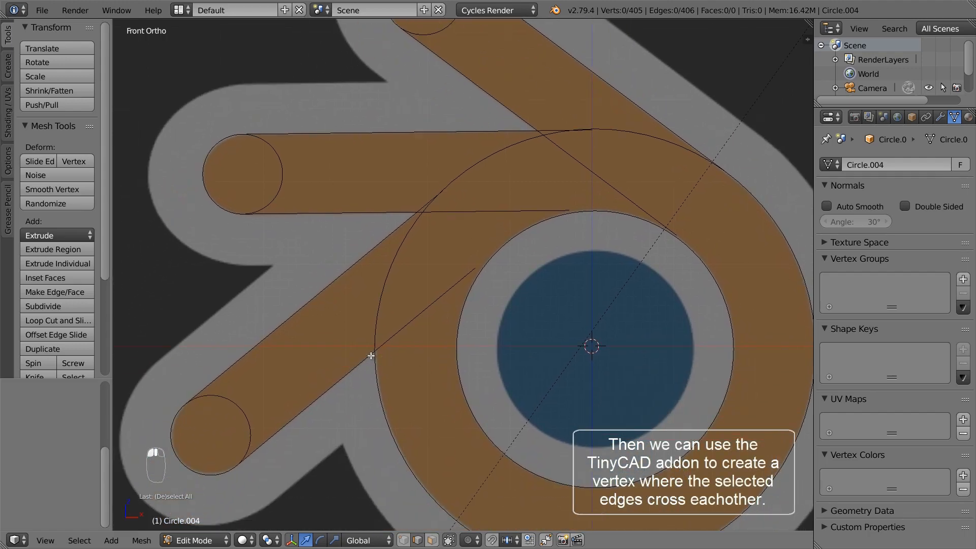
right_click(411, 217)
shift+right_click(409, 211)
key(w)
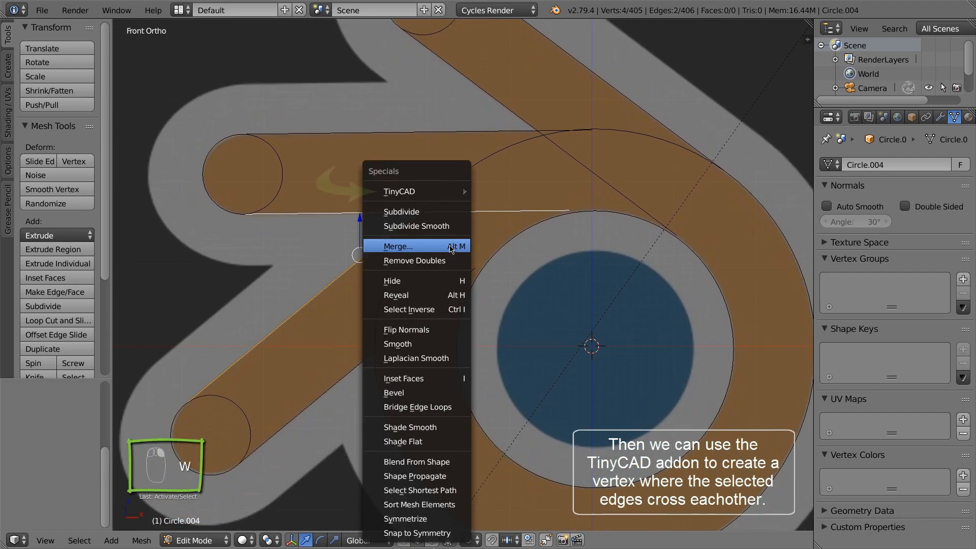
mouse_move(445, 192)
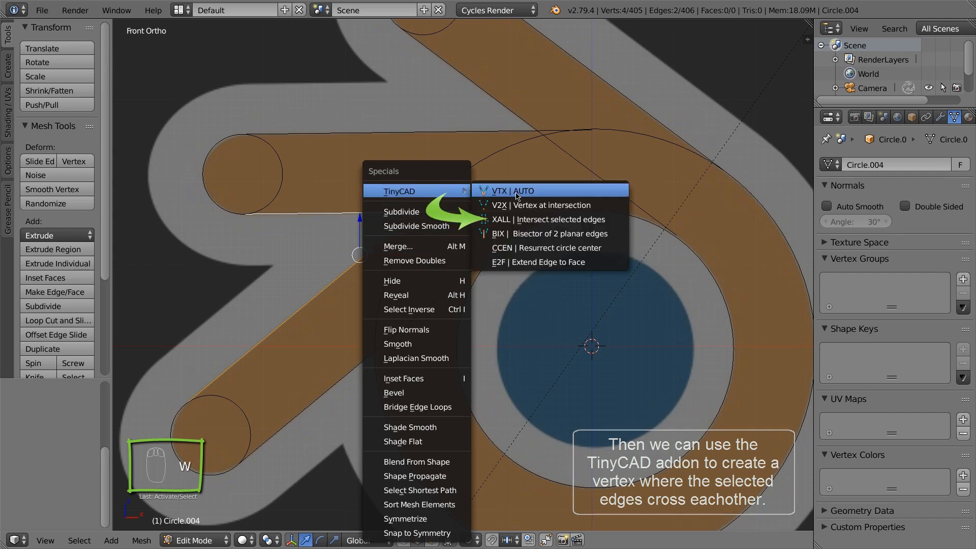
click(538, 222)
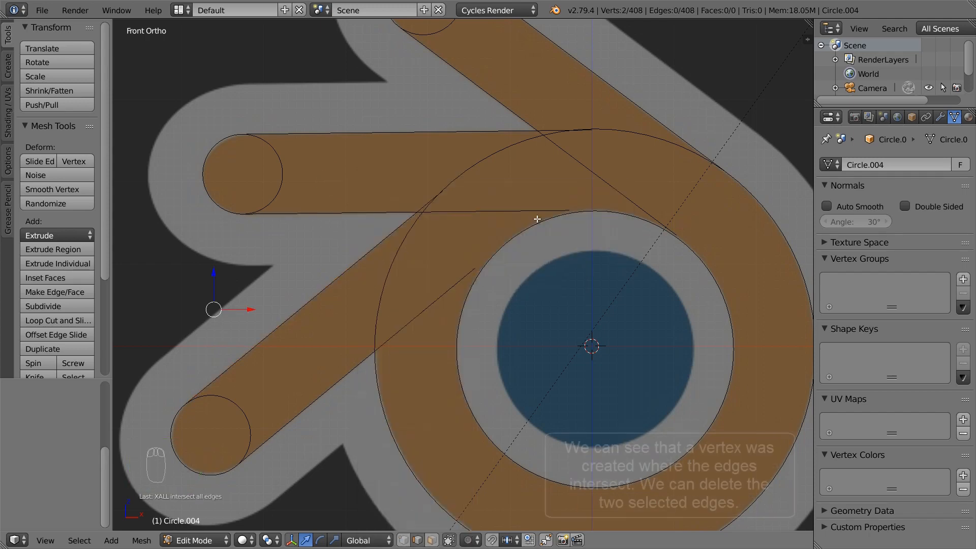
Delete the two leftover edge stubs past the new intersection vertex
right_click(418, 207)
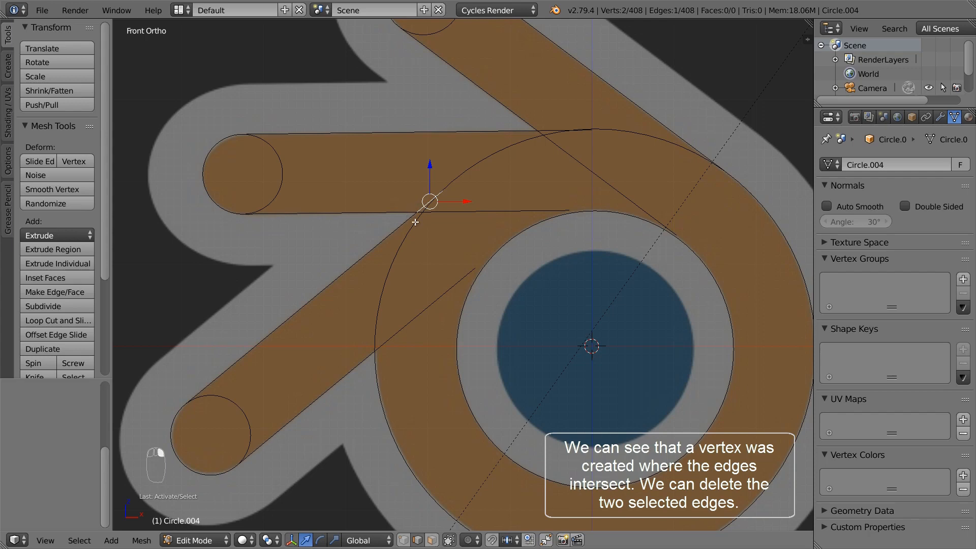
right_click(441, 214)
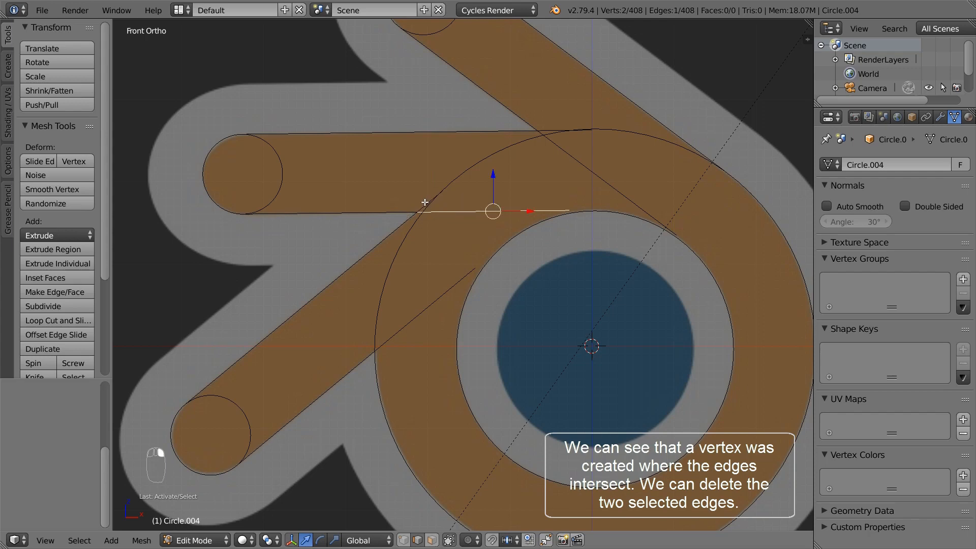
shift+right_click(425, 202)
key(x)
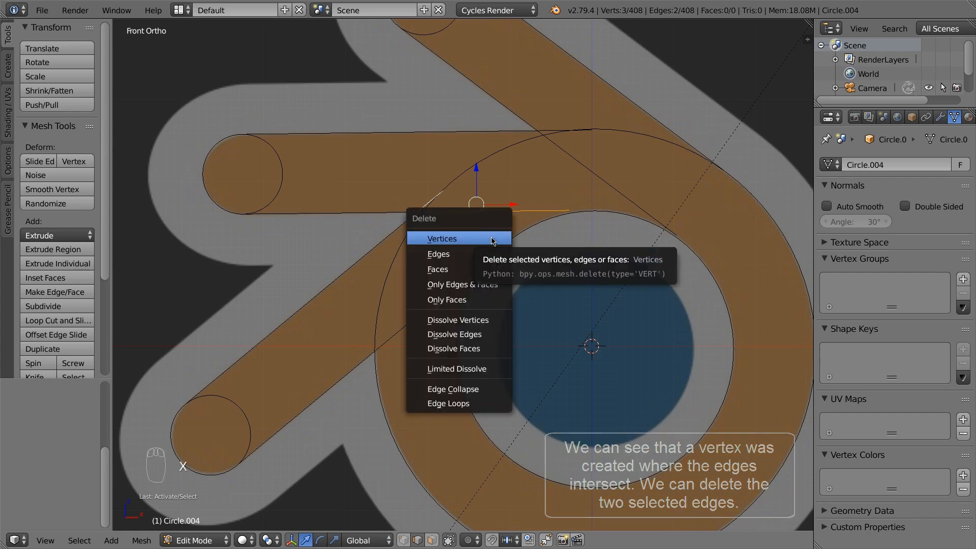
click(488, 254)
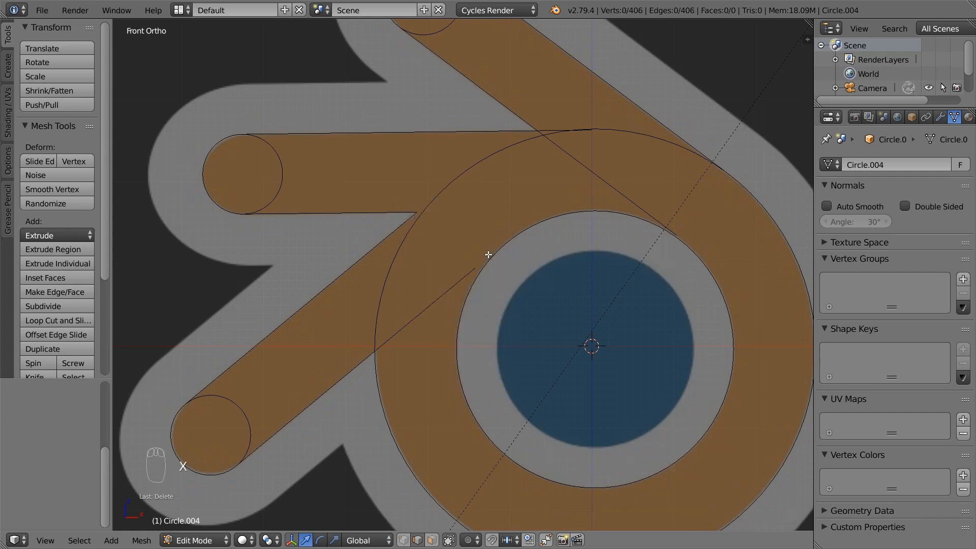
Select the upper bar's horizontal and diagonal edges to intersect them
shift+middle_drag(513, 178, 475, 242)
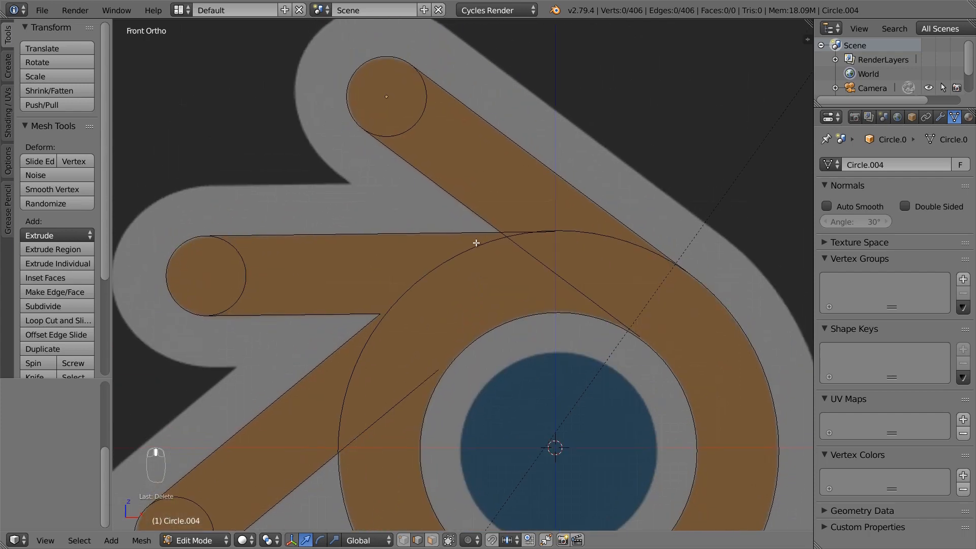
right_click(482, 235)
shift+right_click(497, 226)
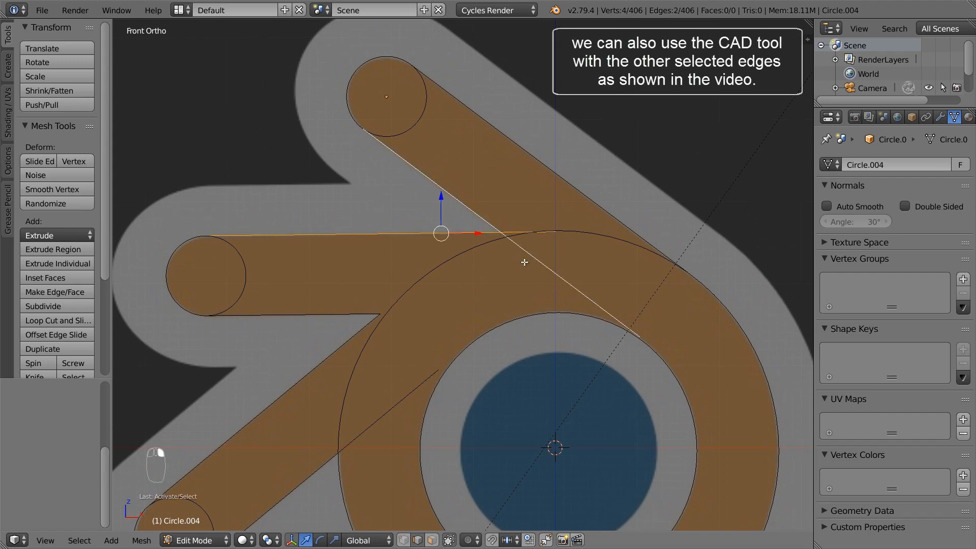
key(w)
mouse_move(511, 194)
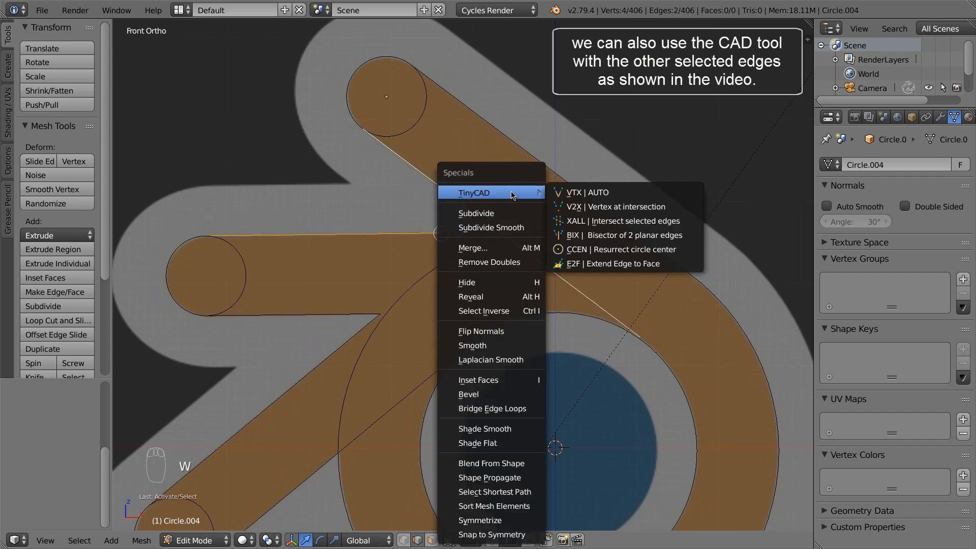
Intersect the upper bar edges and delete the two unneeded edge stubs
click(593, 221)
right_click(517, 244)
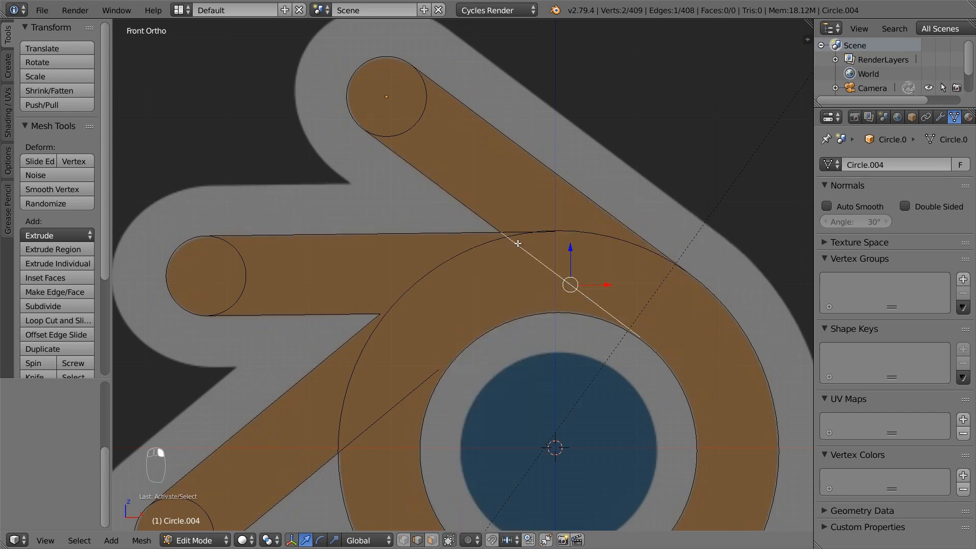
shift+right_click(512, 230)
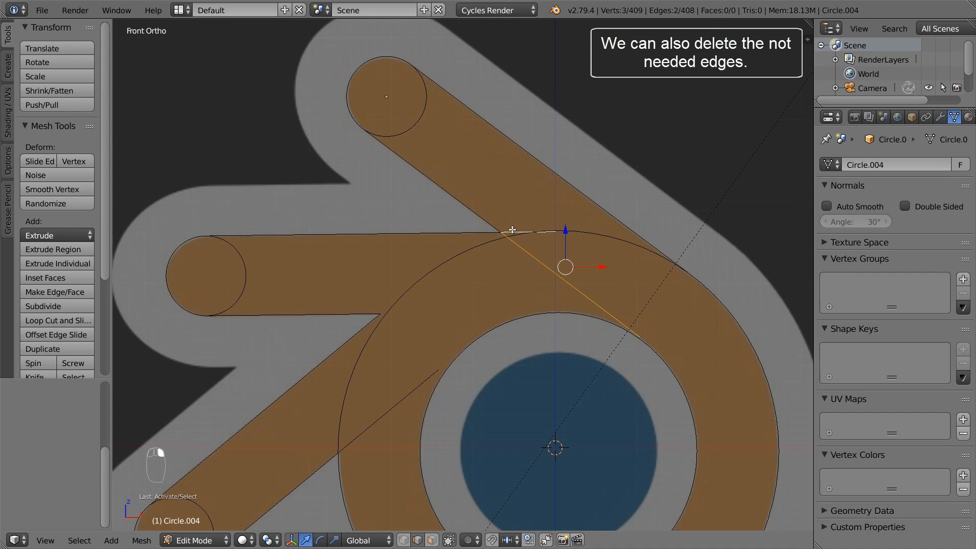
key(x)
click(511, 228)
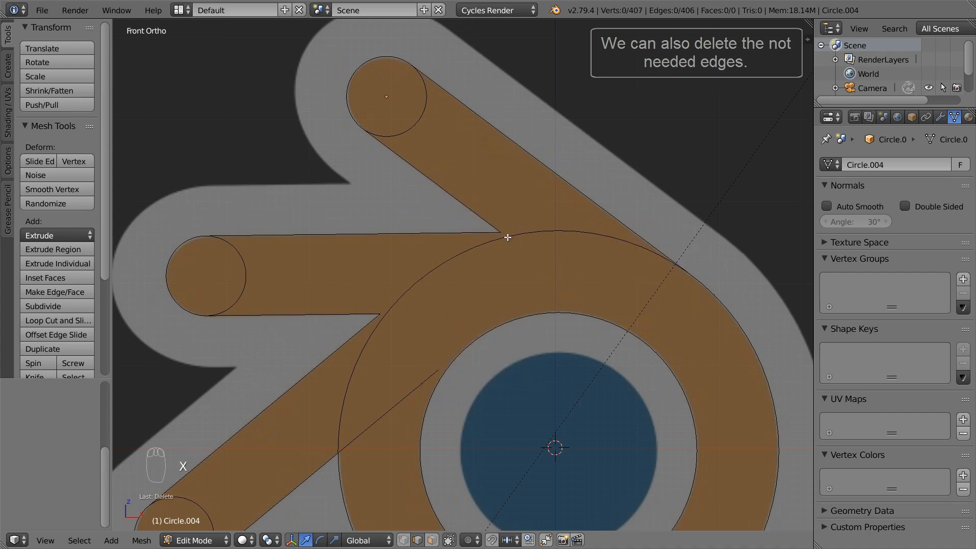
Intersect the lower diagonal bar edge with the crossing ring edge using XALL
shift+middle_drag(440, 355, 487, 232)
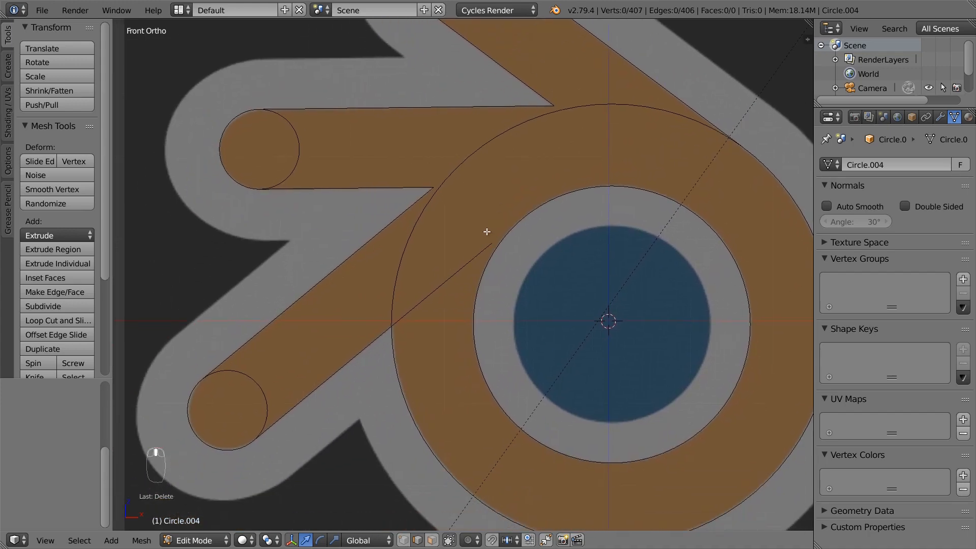
scroll(399, 334, up, 3)
right_click(385, 322)
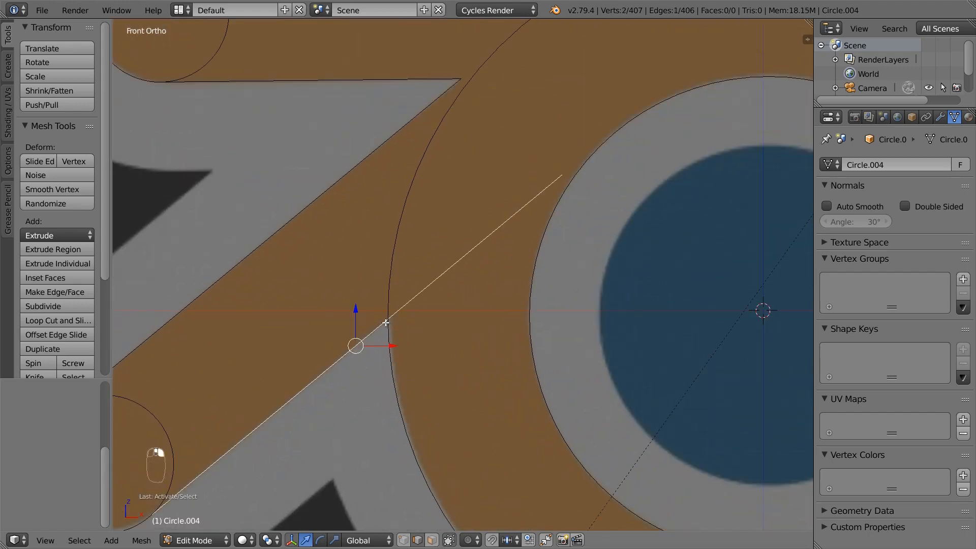
shift+right_click(390, 324)
key(w)
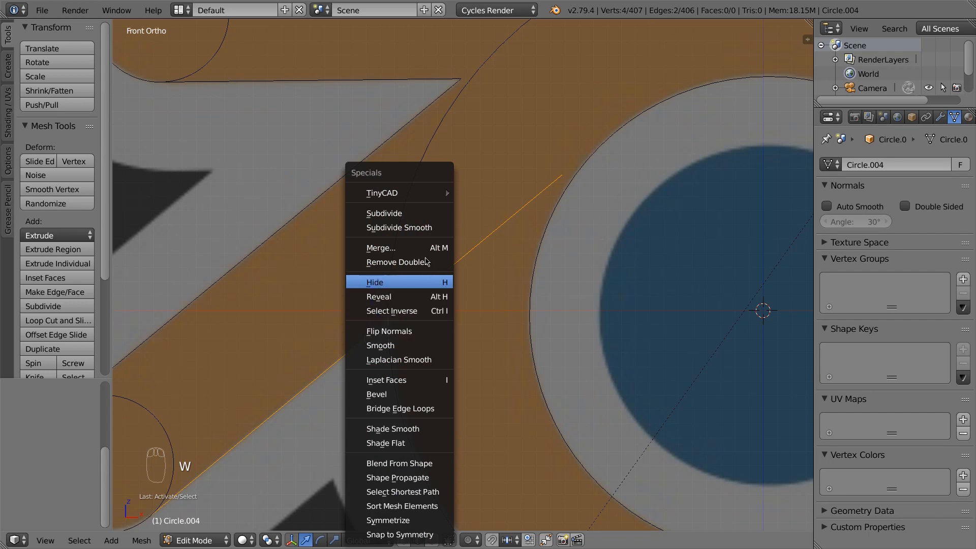
mouse_move(433, 195)
click(503, 219)
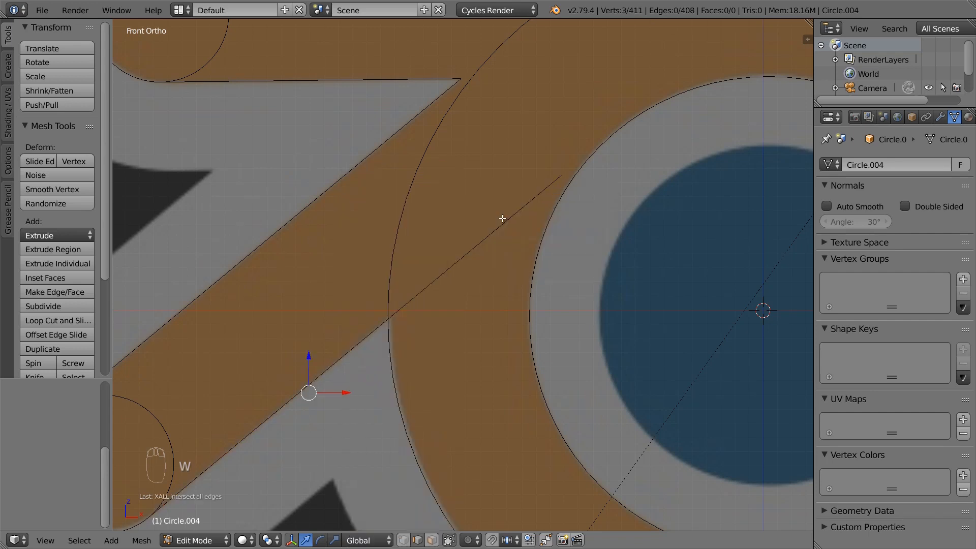
Delete the leftover diagonal edge and switch to vertex select mode
key(x)
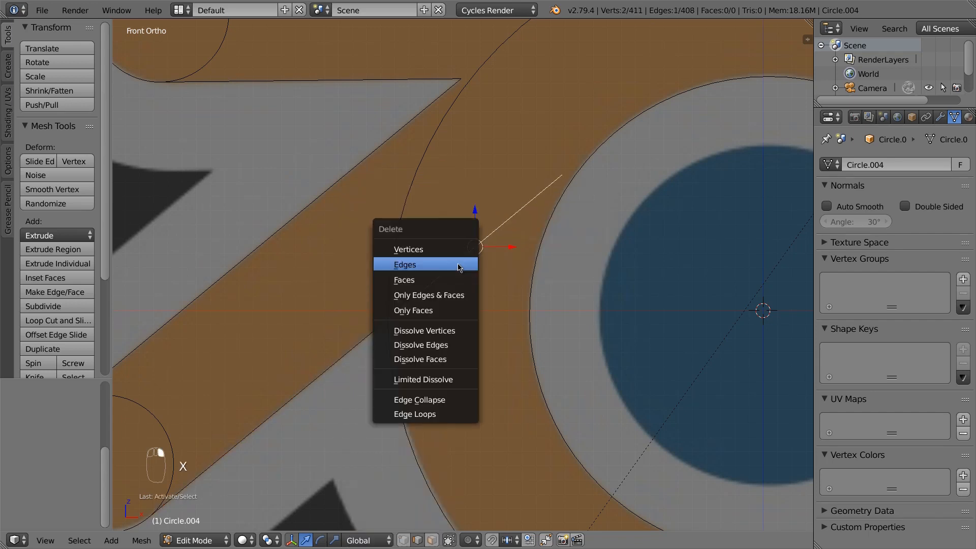
click(458, 264)
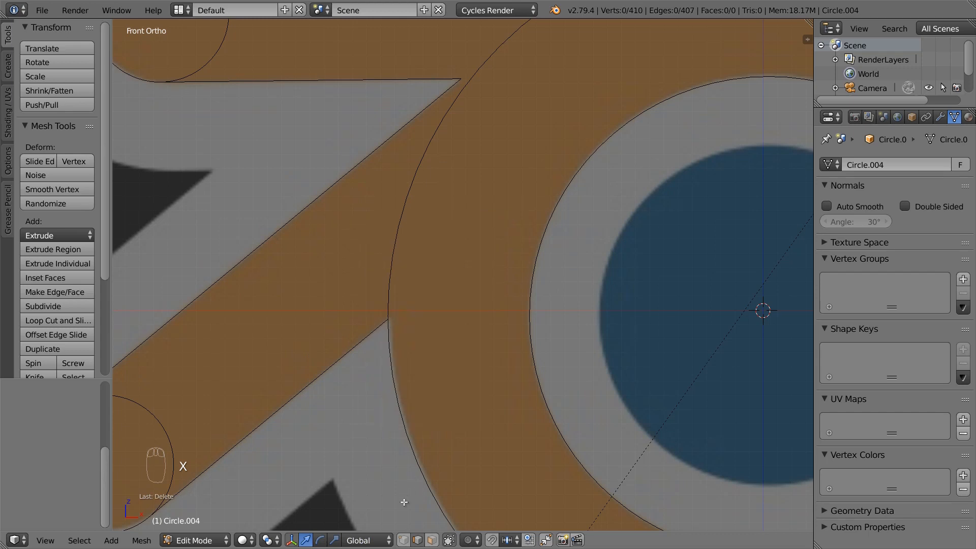
click(406, 543)
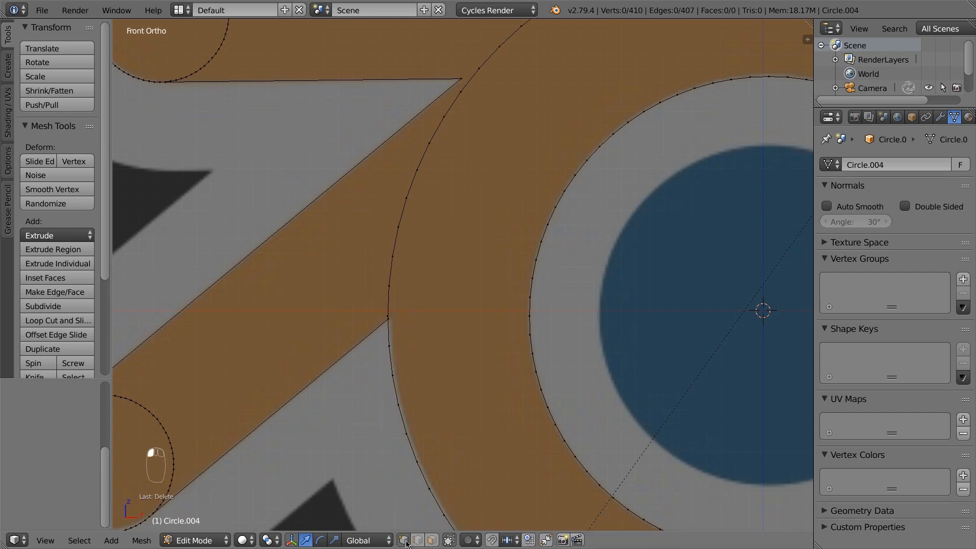
Circle-select the overlapping ring arc beside the arm and delete its edges
right_click(395, 309)
key(c)
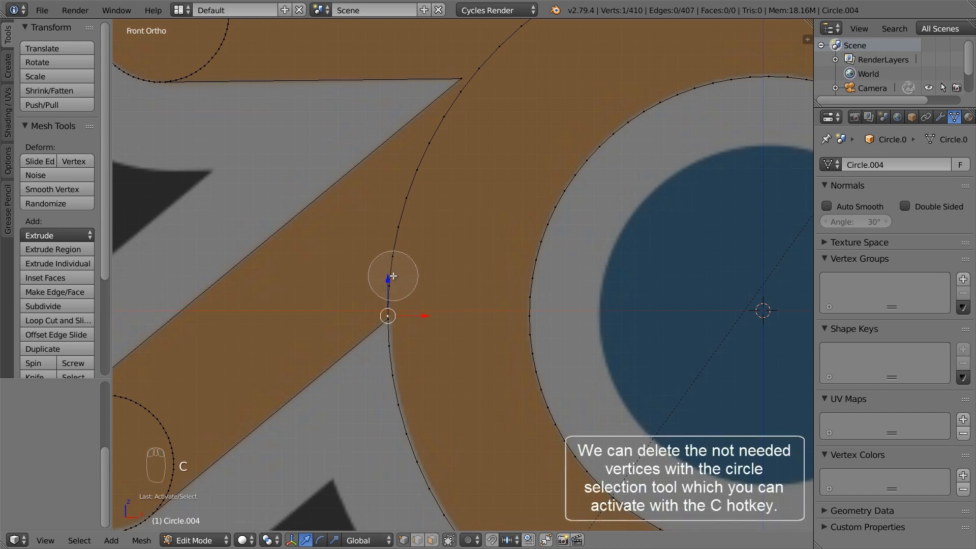
mouse_move(394, 276)
mouse_down()
mouse_move(392, 233)
mouse_move(435, 135)
mouse_move(484, 89)
mouse_move(474, 80)
mouse_up()
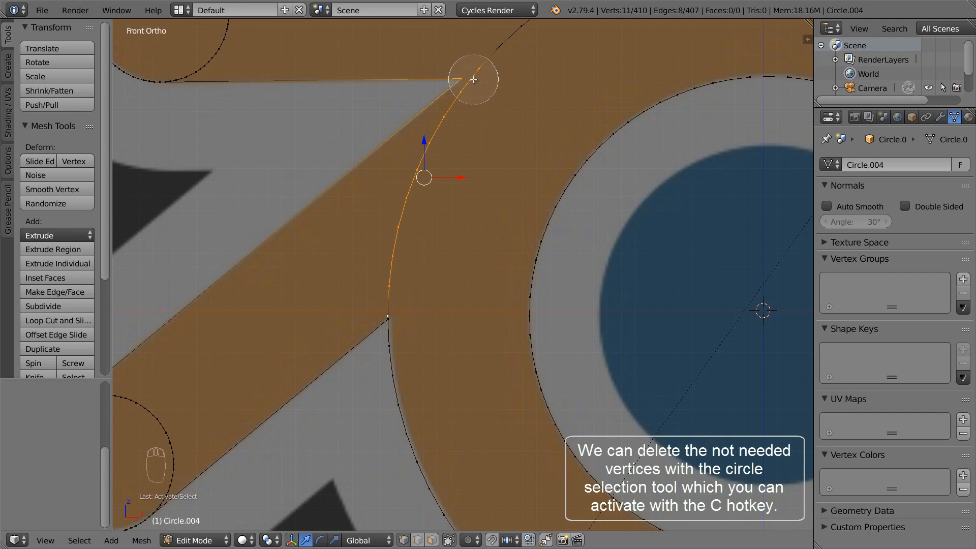
right_click(473, 79)
shift+right_click(462, 77)
shift+middle_drag(491, 117, 390, 345)
key(c)
mouse_move(408, 284)
mouse_down()
mouse_move(557, 196)
mouse_move(675, 181)
mouse_up()
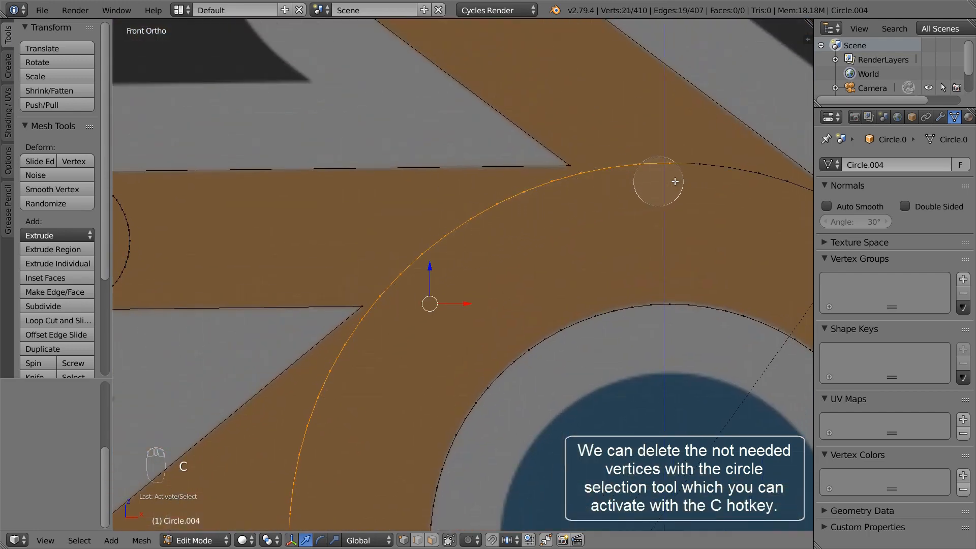
right_click(675, 182)
shift+middle_drag(679, 219, 481, 223)
key(c)
mouse_move(489, 190)
mouse_down()
mouse_move(578, 185)
mouse_move(647, 214)
mouse_up()
right_click(655, 221)
key(x)
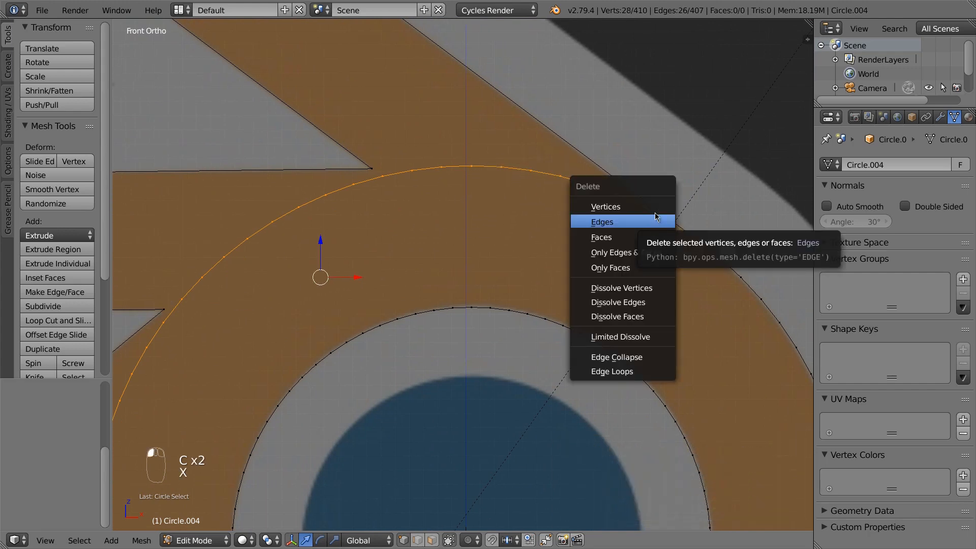
click(655, 220)
Delete the top circle's inner arc vertices inside the arm
scroll(512, 245, down, 4)
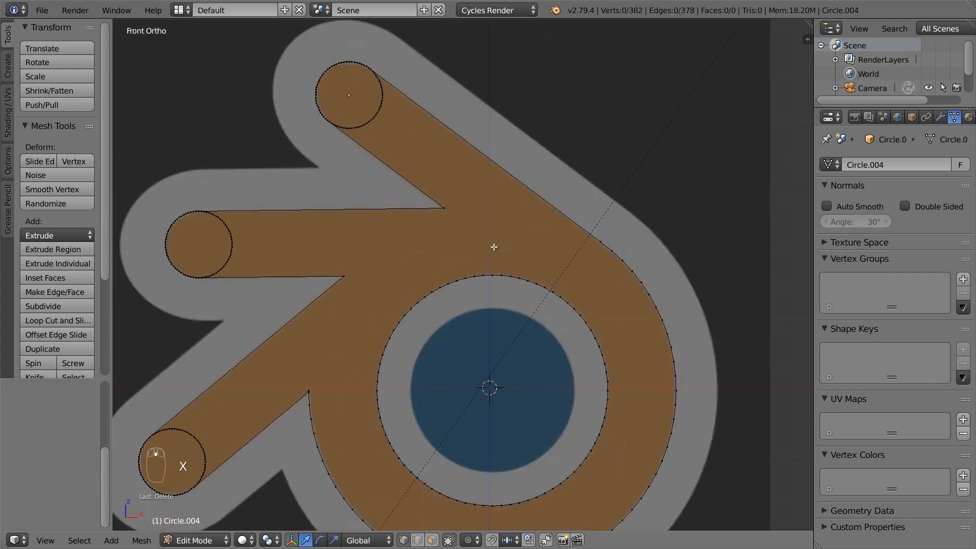
shift+middle_drag(375, 200, 455, 320)
scroll(455, 203, up, 7)
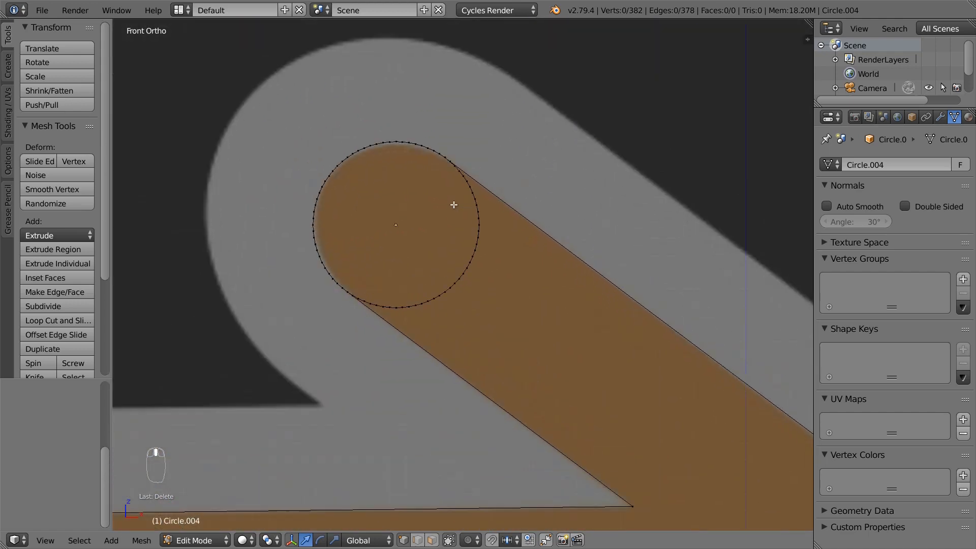
shift+middle_drag(447, 191, 461, 201)
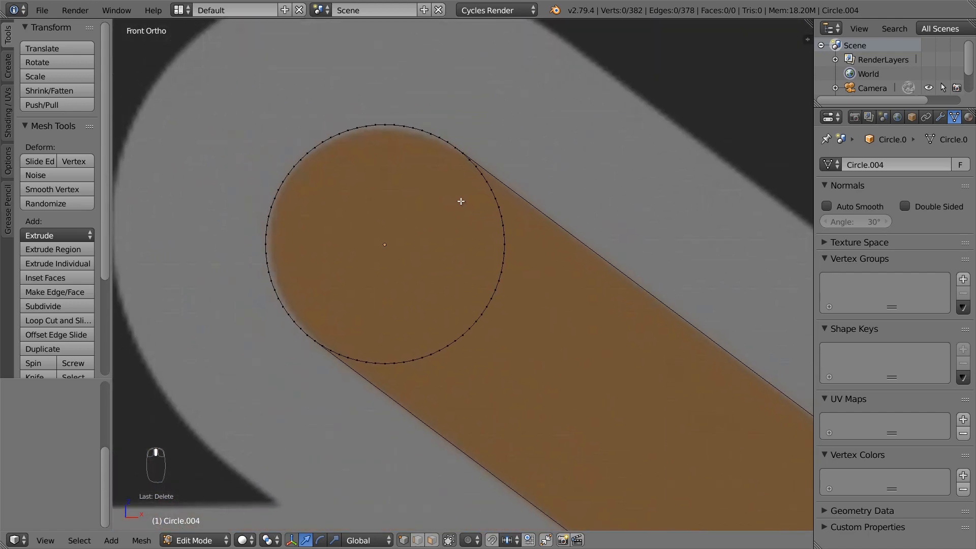
key(c)
mouse_move(343, 344)
mouse_down()
mouse_move(374, 353)
mouse_move(462, 324)
mouse_move(483, 272)
mouse_move(467, 176)
mouse_up()
right_click(467, 176)
key(x)
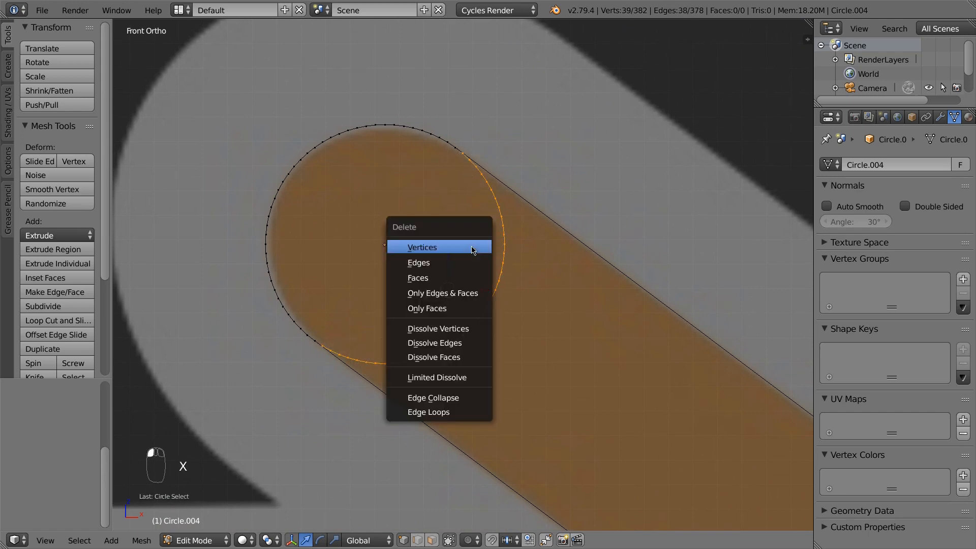
click(471, 247)
Delete the left circle's inner arc vertices
scroll(386, 285, down, 6)
scroll(312, 349, up, 6)
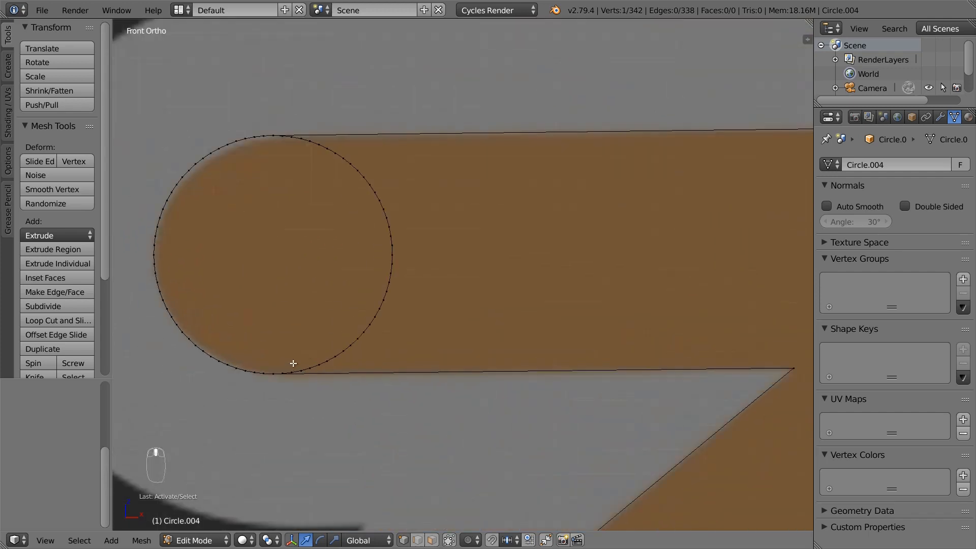
right_click(291, 372)
key(c)
mouse_move(290, 372)
mouse_down()
mouse_move(320, 355)
mouse_move(378, 257)
mouse_move(336, 168)
mouse_move(300, 149)
mouse_up()
right_click(301, 148)
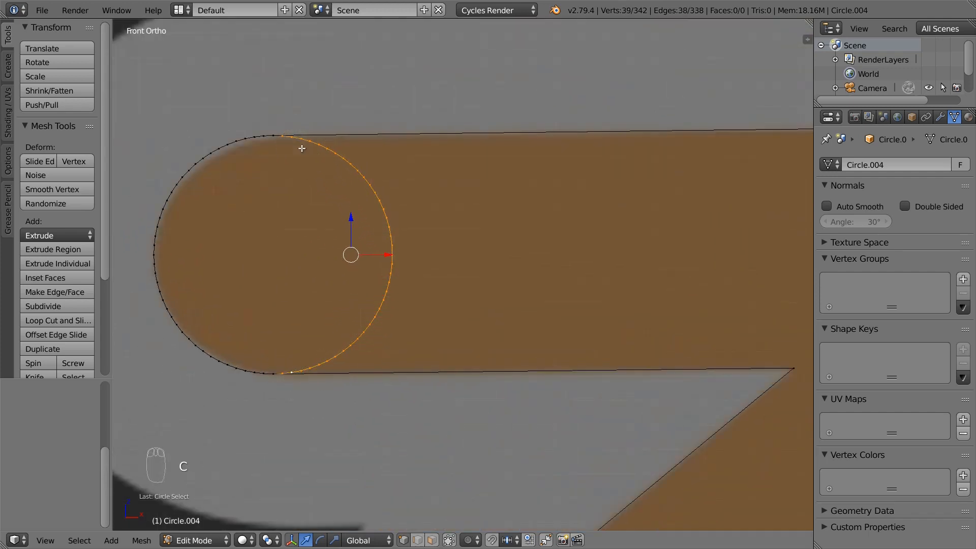
scroll(371, 218, down, 5)
scroll(371, 223, up, 3)
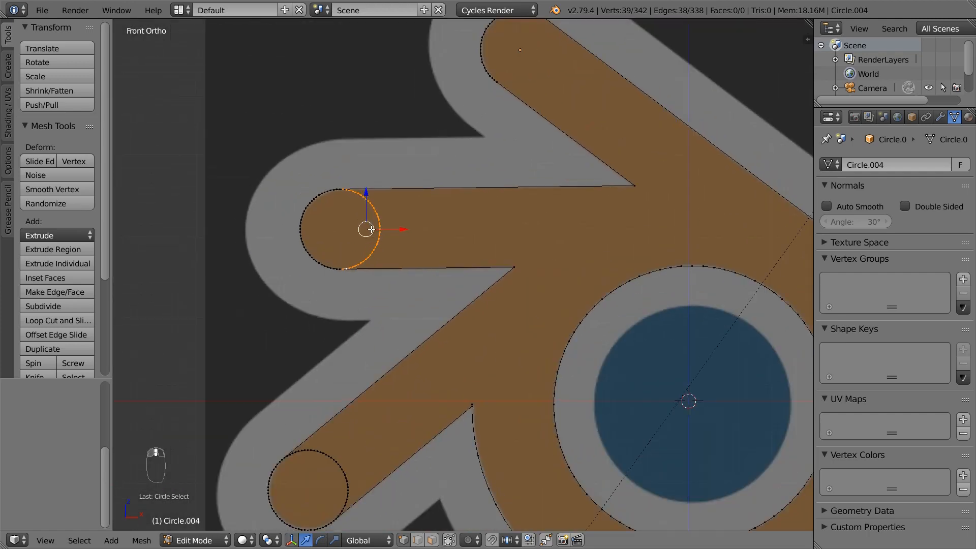
key(x)
click(372, 233)
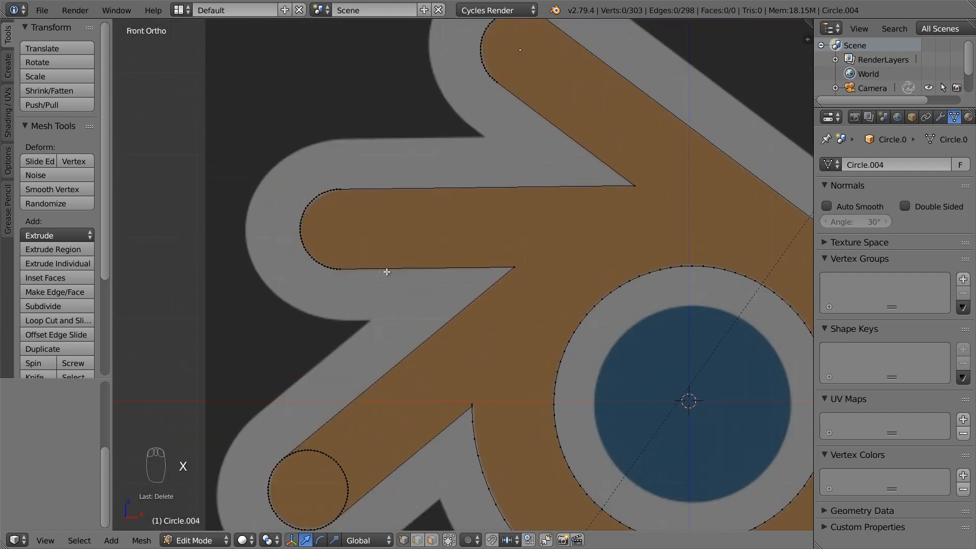
Delete the lower-left circle's inner arc vertices, then deselect everything
shift+middle_drag(399, 319, 440, 176)
scroll(362, 371, up, 4)
scroll(405, 373, up, 3)
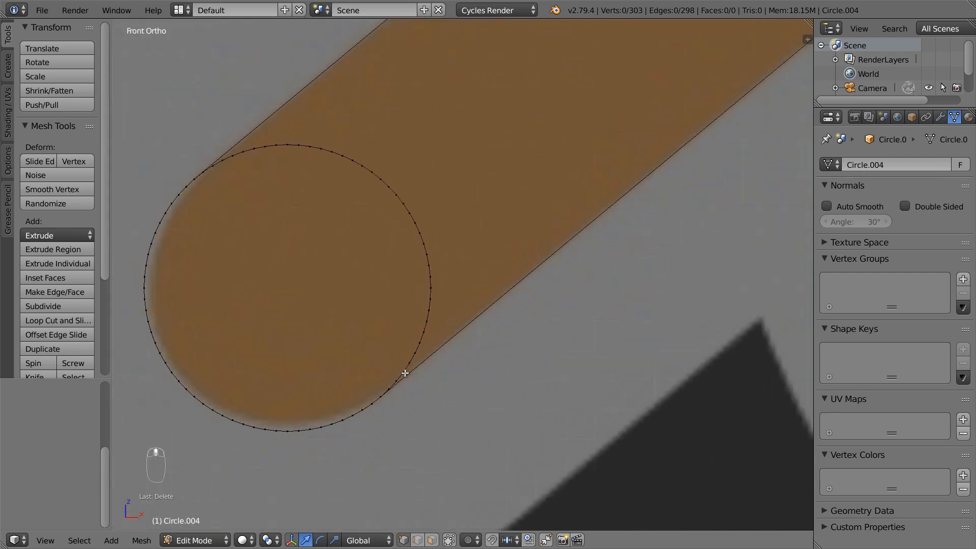
key(c)
mouse_move(405, 370)
mouse_down()
mouse_move(407, 241)
mouse_move(322, 161)
mouse_move(246, 150)
mouse_move(226, 159)
mouse_up()
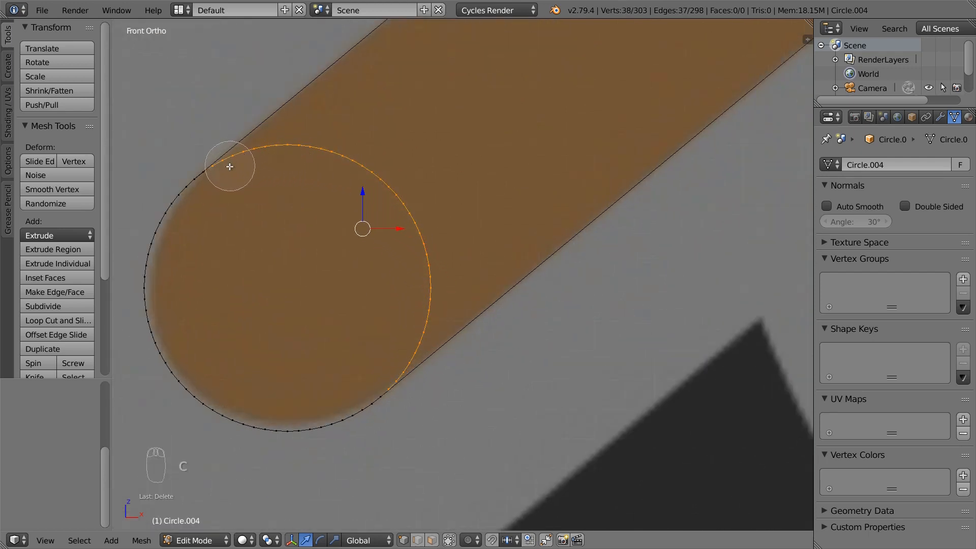
right_click(227, 168)
key(x)
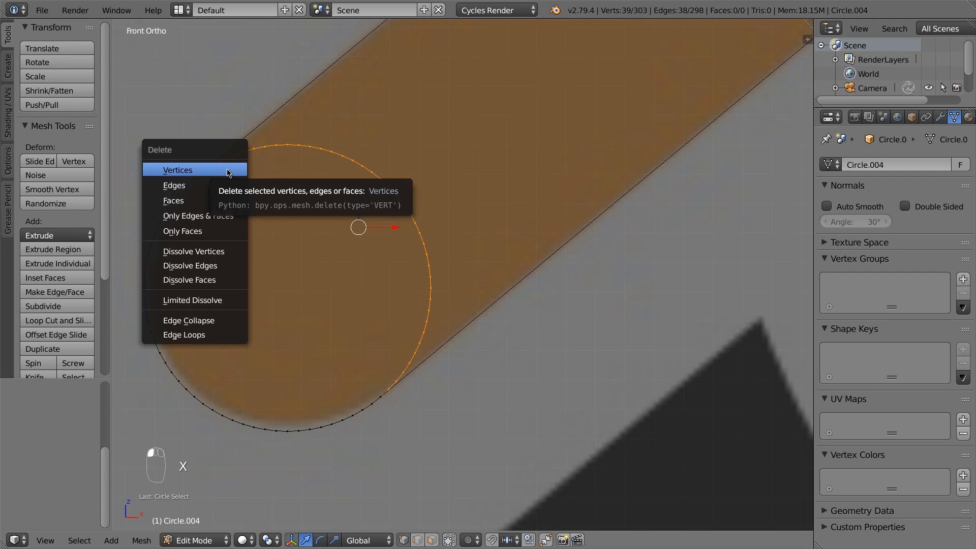
click(227, 171)
key(a)
scroll(490, 294, down, 5)
scroll(510, 268, up, 4)
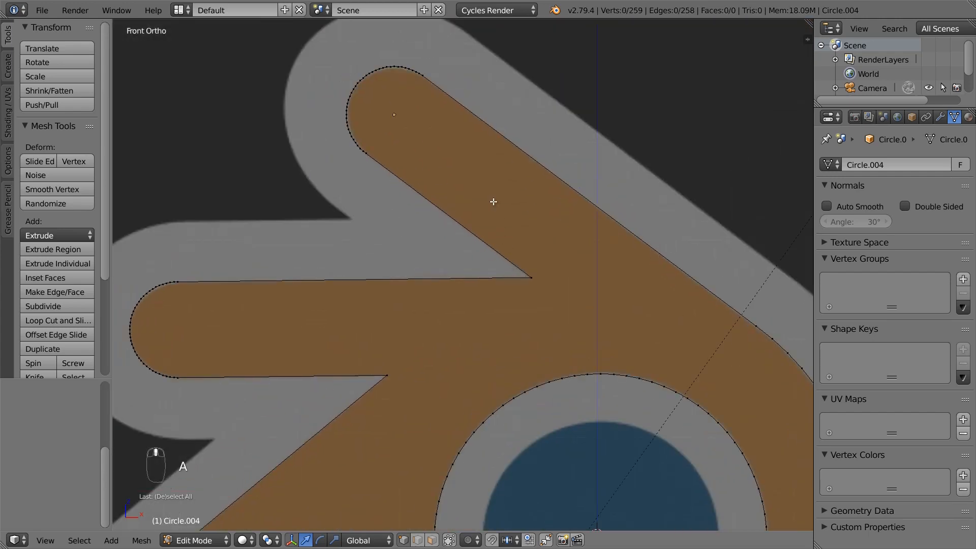
Select the whole outline and extrude it along Y into walls
shift+middle_drag(493, 201, 427, 248)
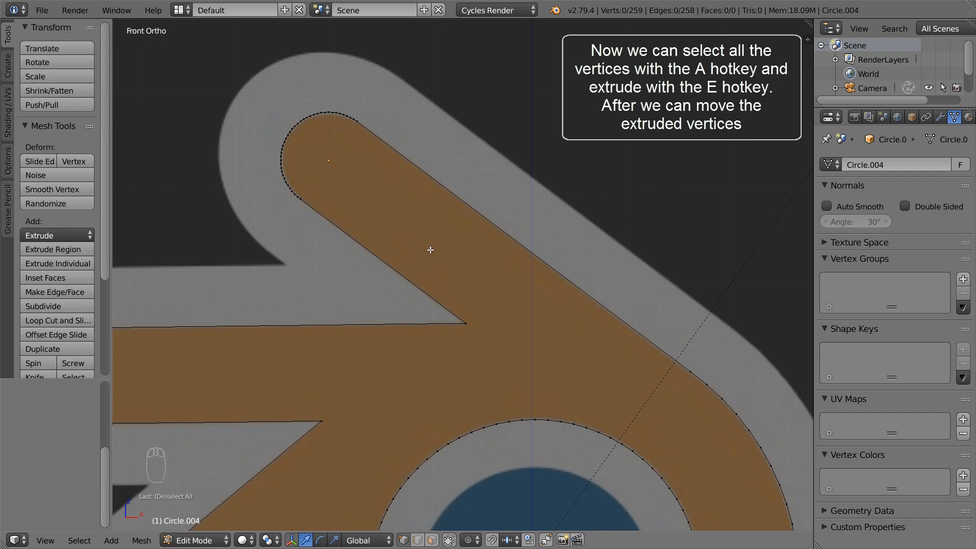
key(a)
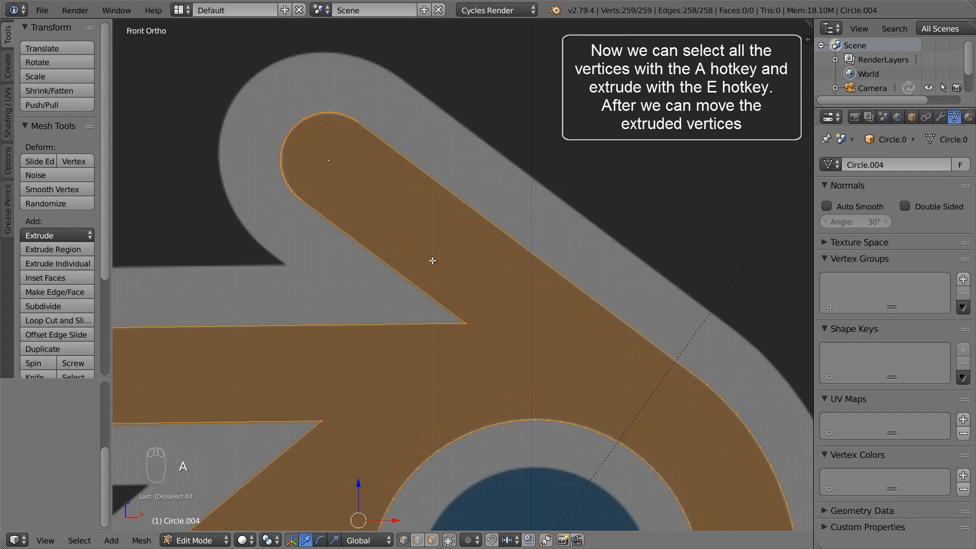
scroll(431, 260, down, 5)
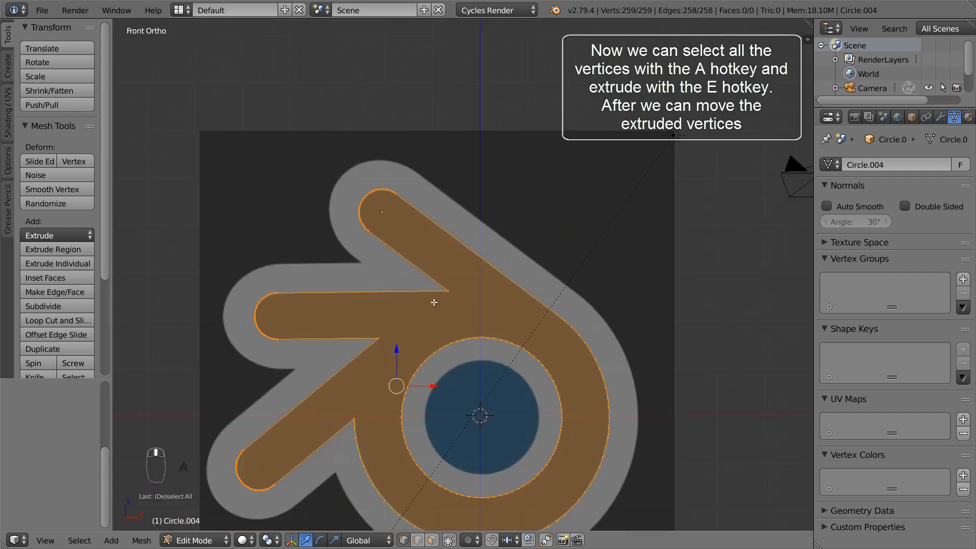
middle_drag(434, 300, 481, 333)
middle_drag(427, 349, 426, 311)
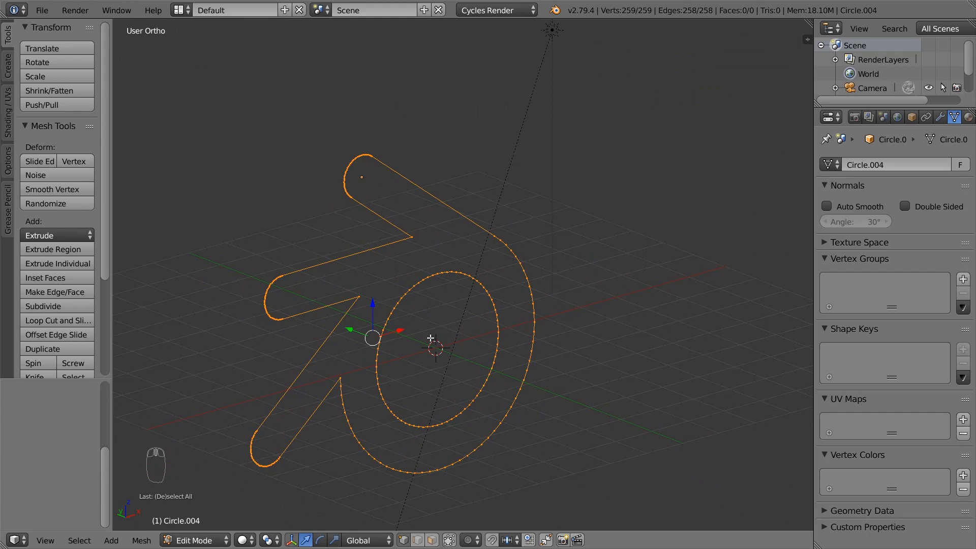
key(e)
click(428, 338)
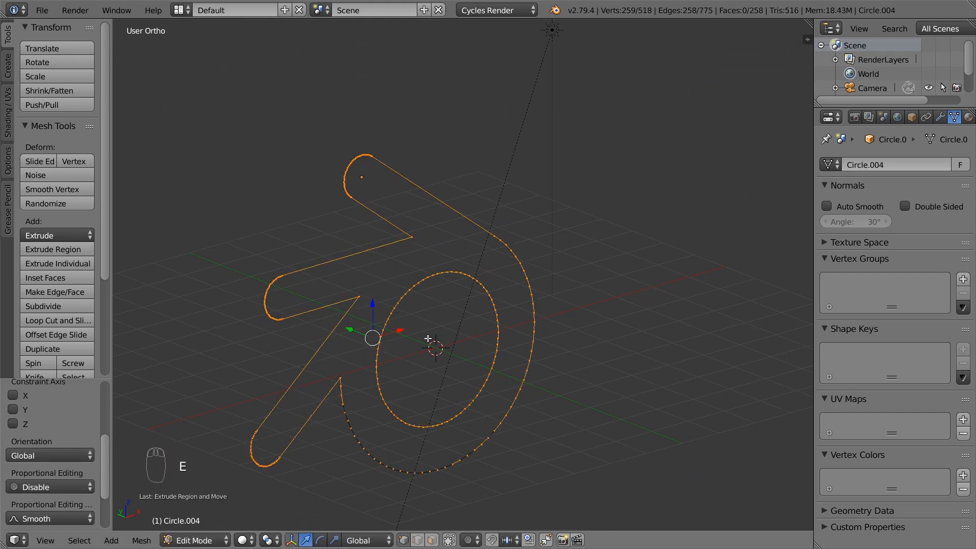
drag(350, 329, 374, 344)
Recalculate normals to point consistently and return to Object Mode
mouse_move(374, 344)
middle_down()
mouse_move(434, 348)
mouse_move(381, 359)
mouse_move(316, 337)
mouse_move(359, 342)
middle_up()
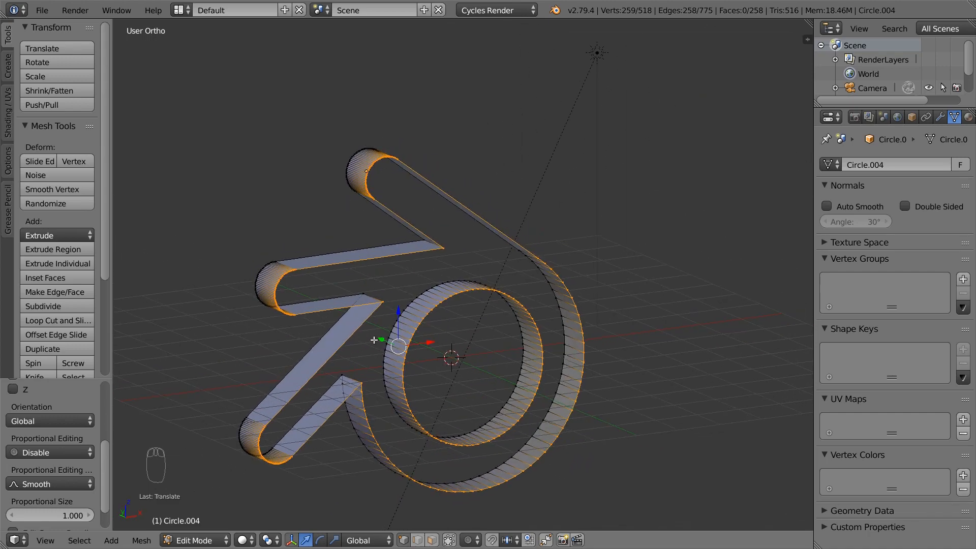
key(a)
key(a)
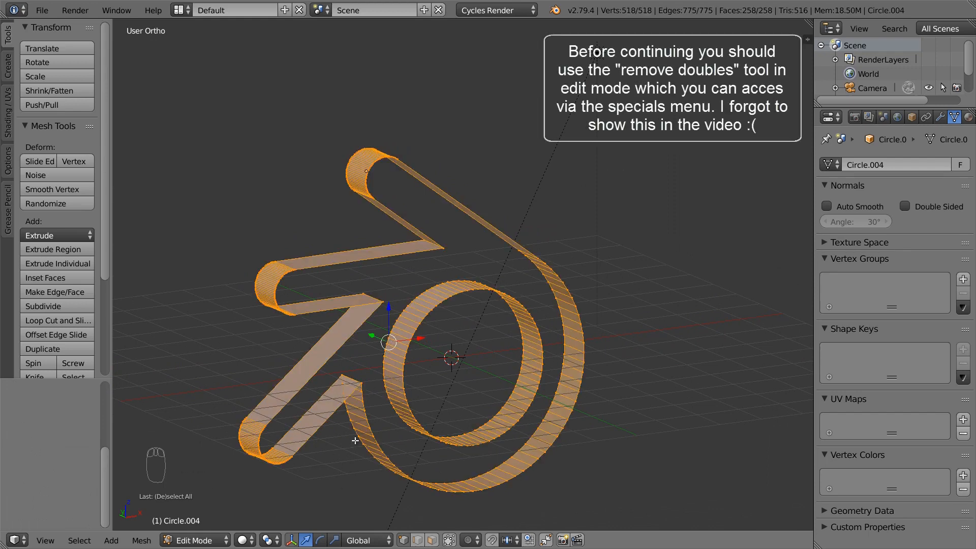
key(ctrl+n)
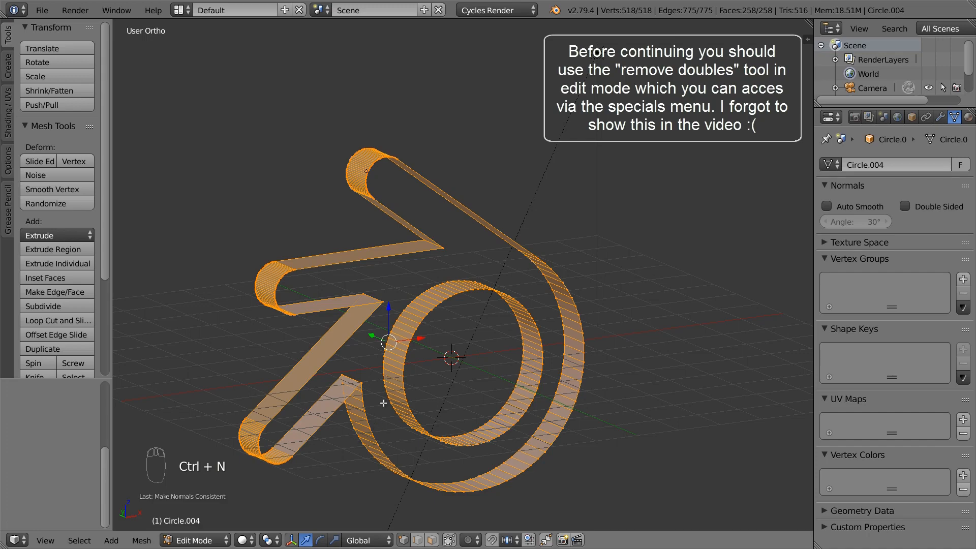
key(Tab)
middle_drag(389, 383, 406, 354)
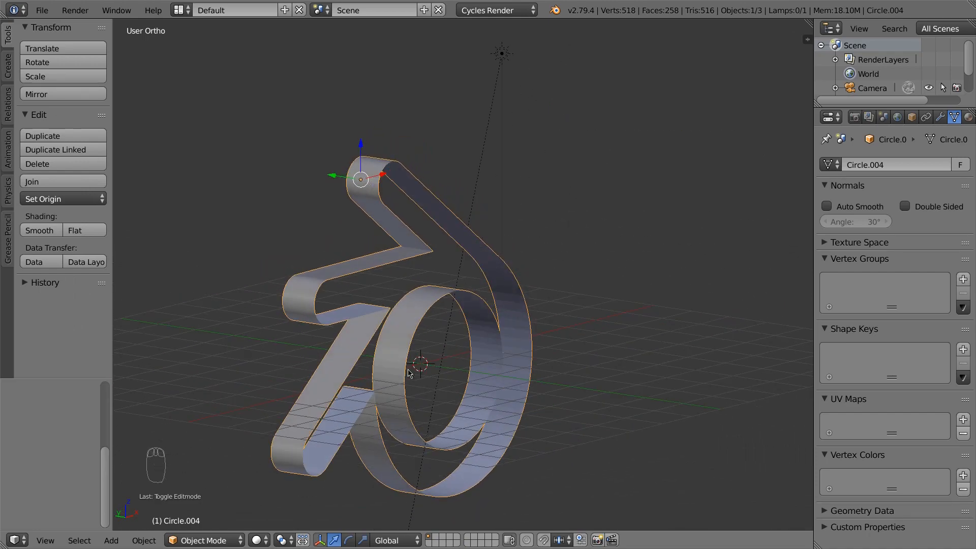
In Edit Mode, select the three sharp inner corner edges of the logo wall
middle_drag(406, 355, 387, 349)
key(Tab)
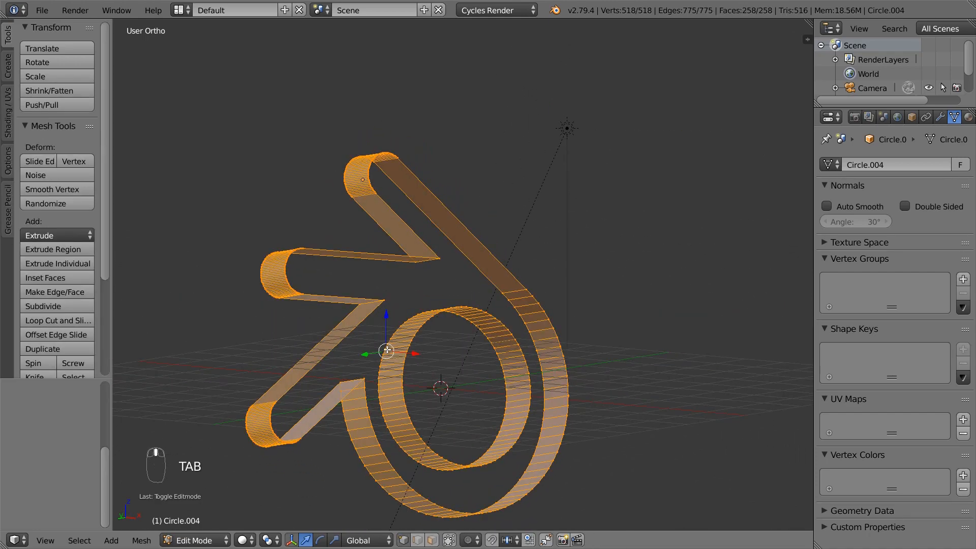
middle_drag(399, 451, 355, 369)
right_click(355, 369)
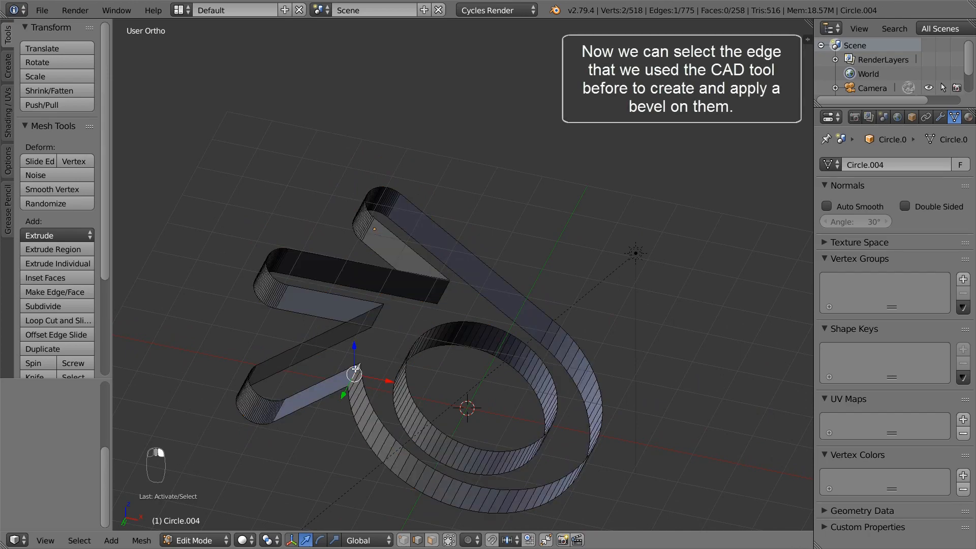
middle_drag(375, 308, 375, 305)
shift+right_click(375, 303)
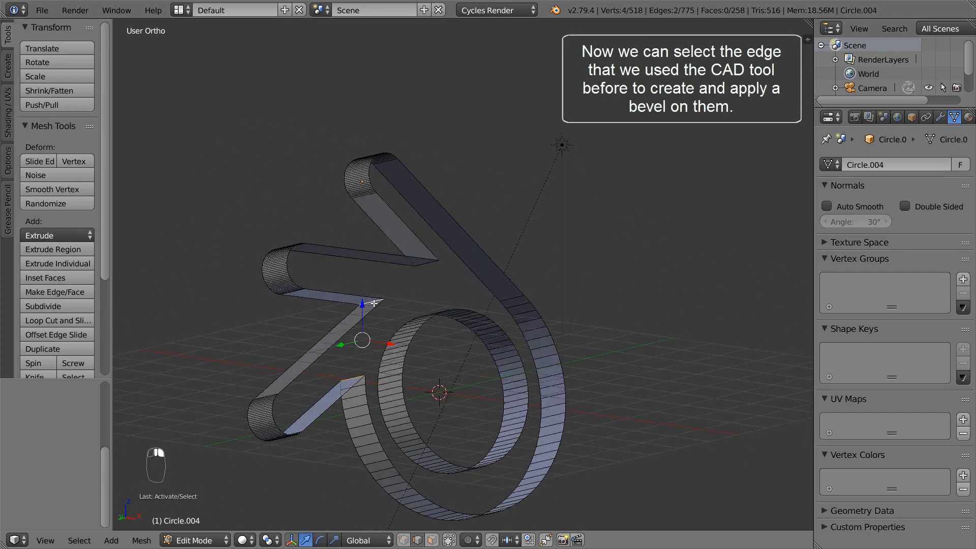
middle_drag(439, 258, 437, 286)
shift+right_click(429, 247)
scroll(447, 305, up, 4)
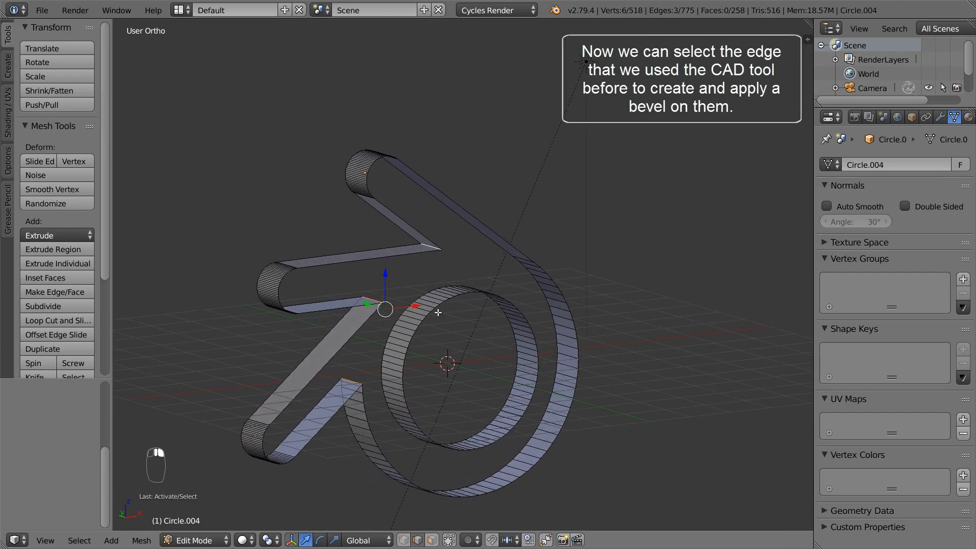
Bevel the selected corner edges with 7 segments and amount 0.580
key(w)
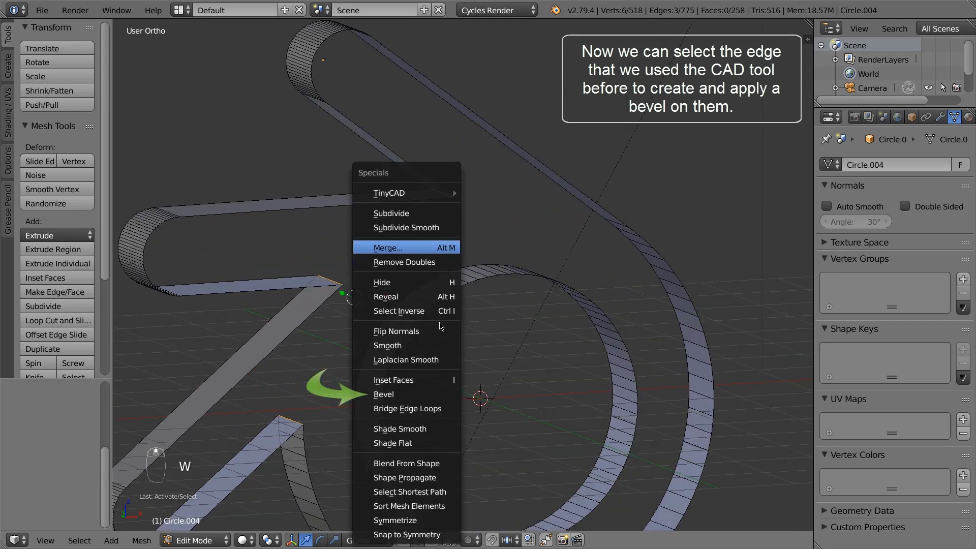
click(407, 394)
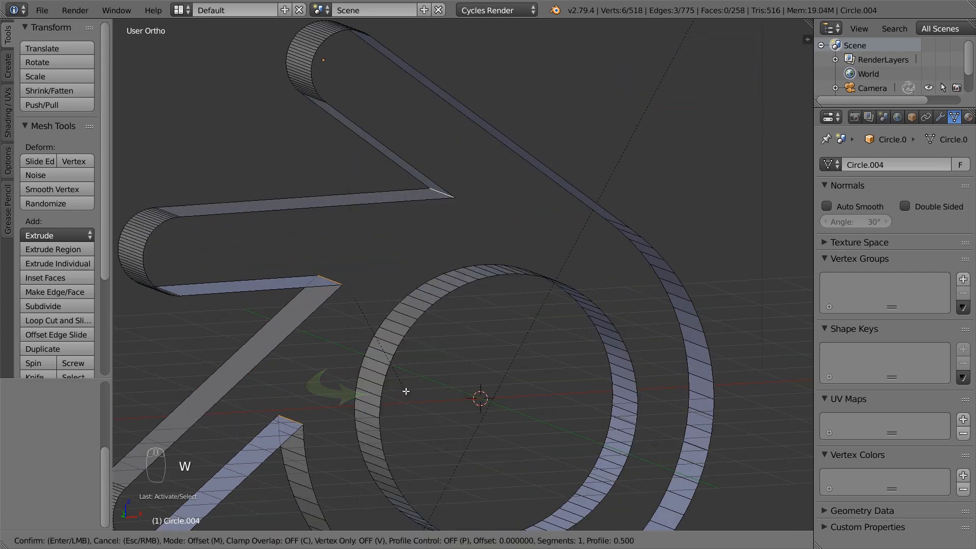
click(405, 392)
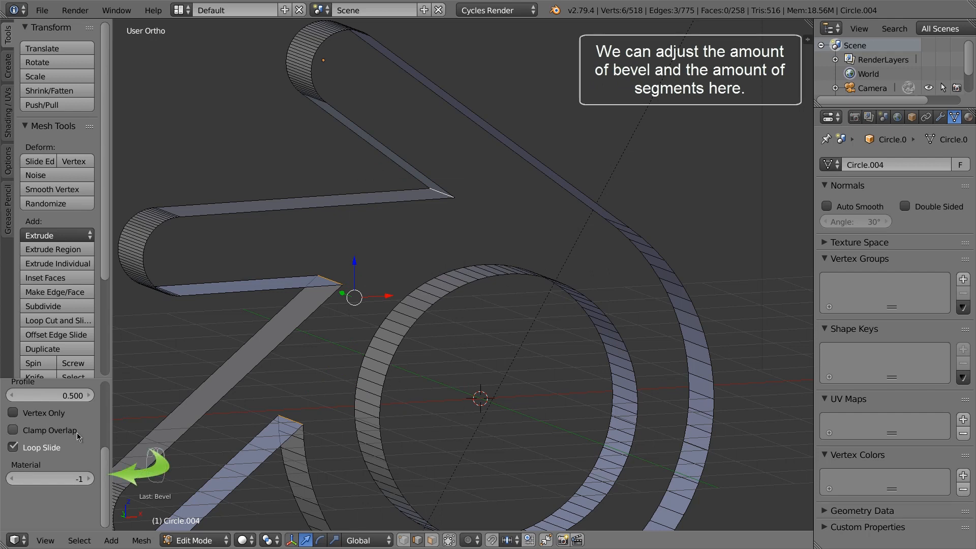
scroll(77, 432, up, 6)
click(90, 486)
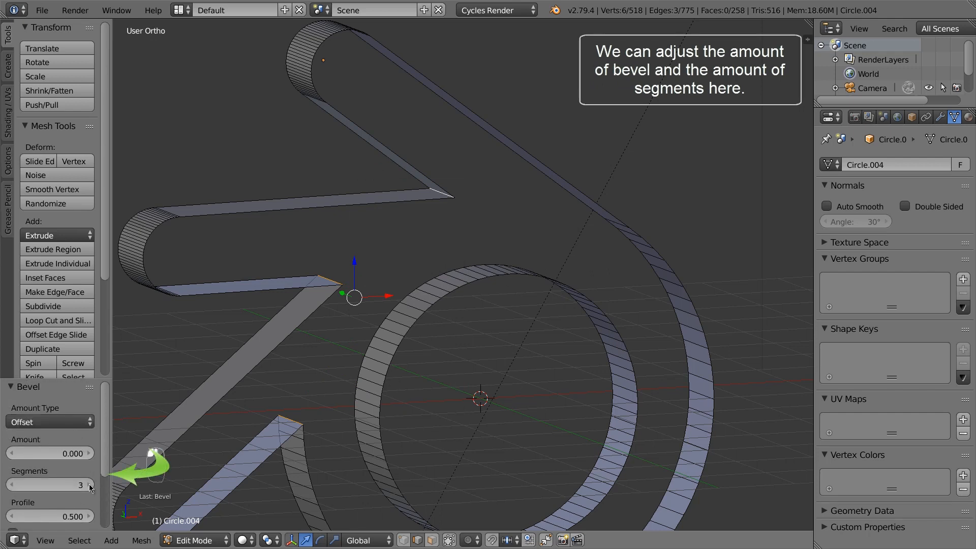
click(89, 486)
click(89, 485)
click(89, 486)
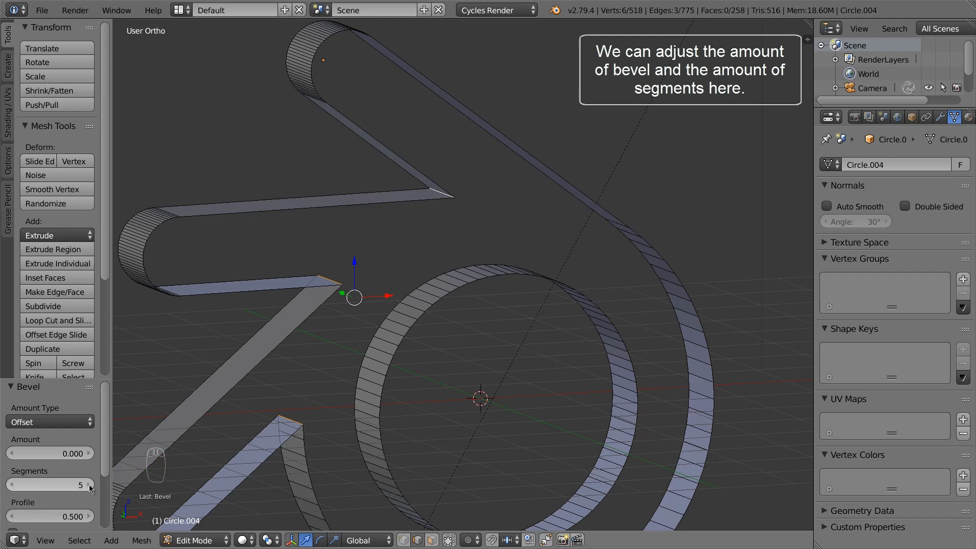
click(89, 485)
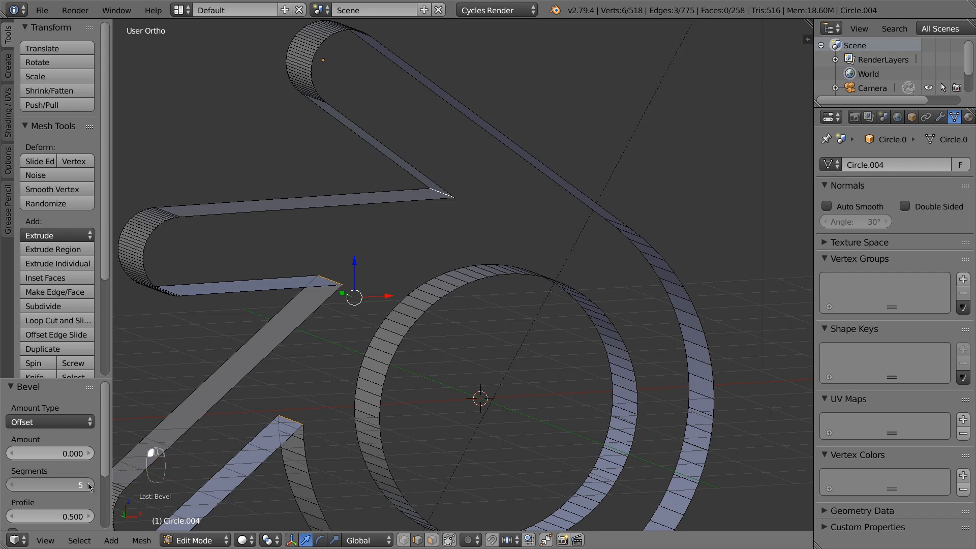
click(90, 484)
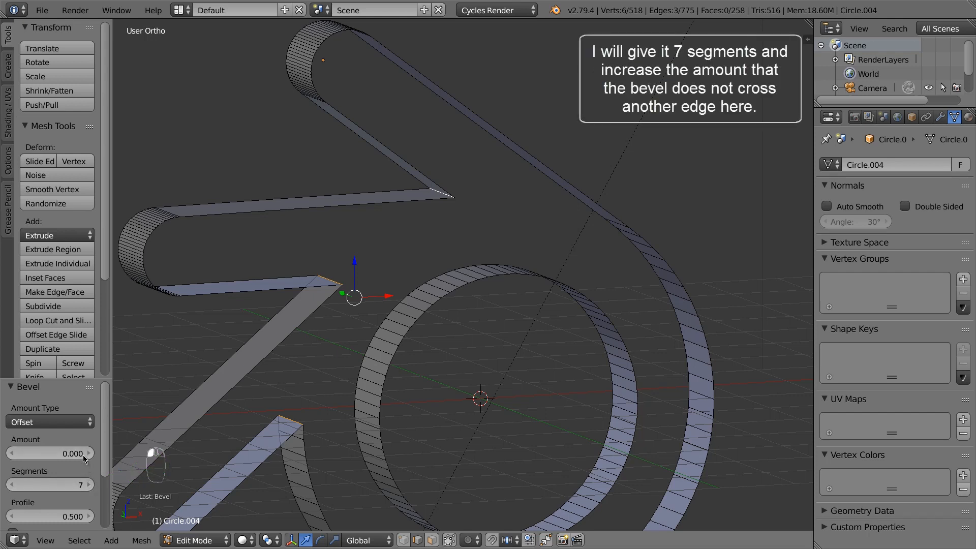
drag(84, 453, 117, 468)
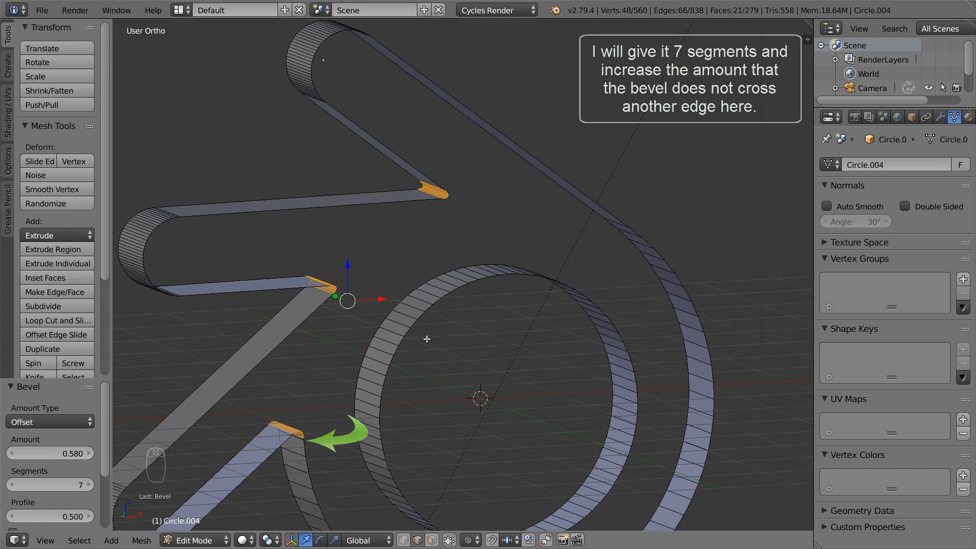
Deselect all, then undo it to restore the back-side vertex selection
key(a)
scroll(401, 335, down, 3)
shift+middle_drag(410, 352, 389, 315)
middle_drag(443, 334, 586, 367)
key(ctrl+z)
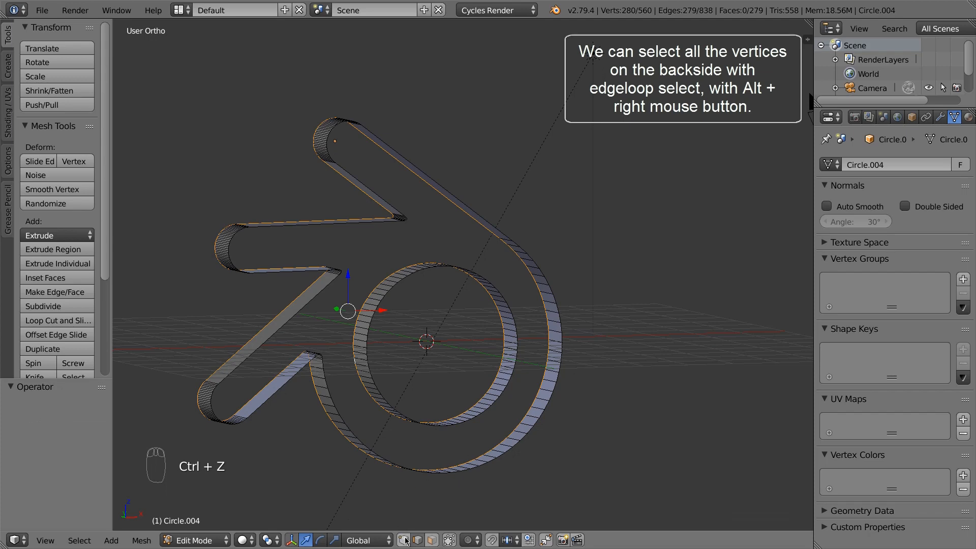
In front view with see-through selection, deselect the prongs, upper vertices and strays, keeping the lower curve
click(449, 540)
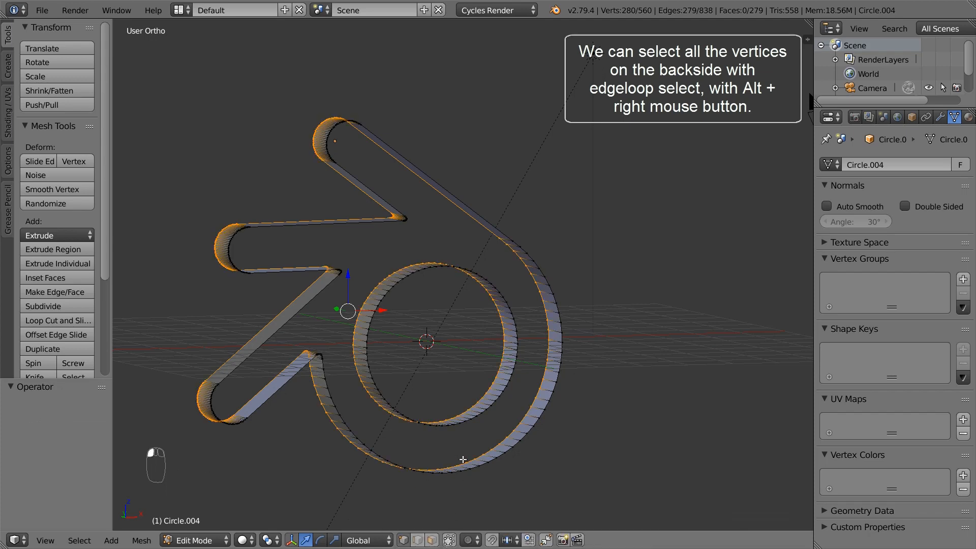
middle_drag(462, 459, 469, 439)
key(KP_1)
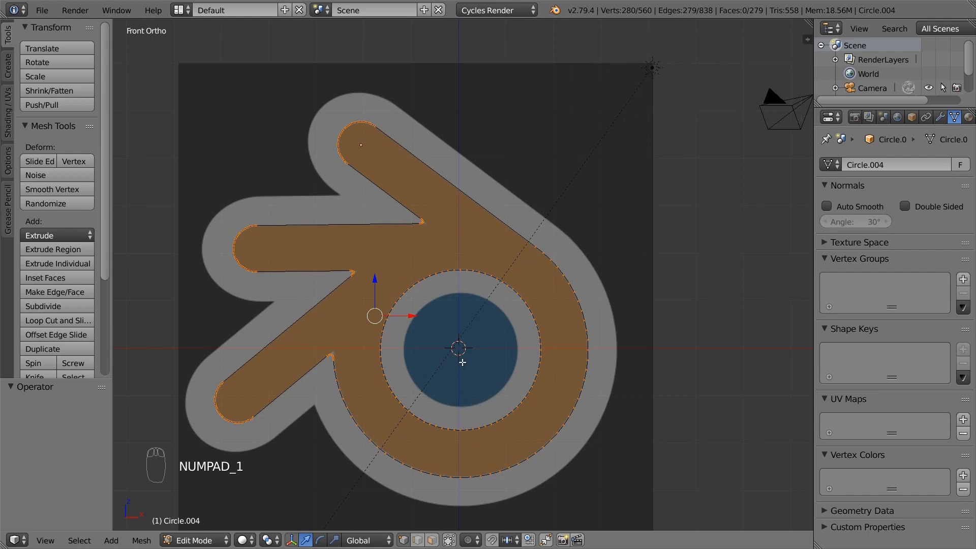
key(b)
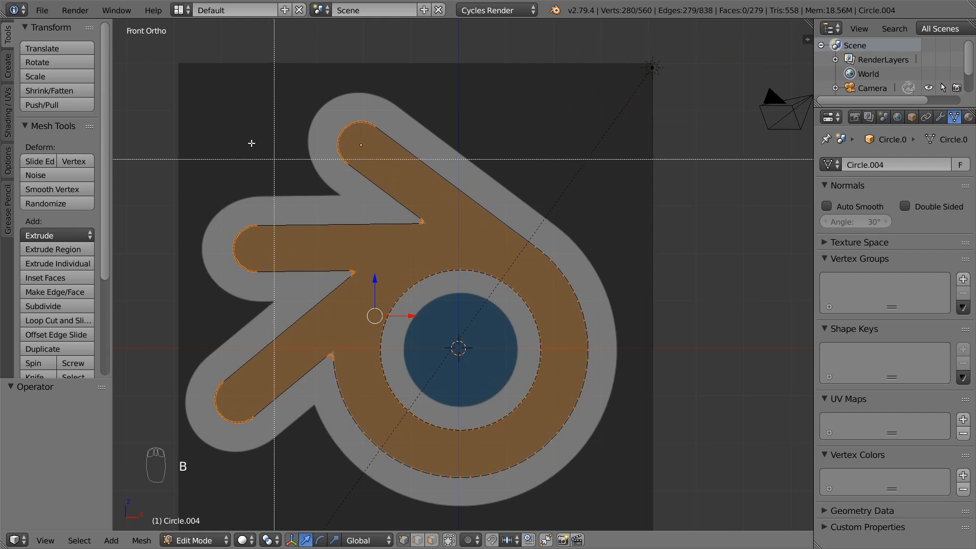
middle_drag(196, 104, 300, 437)
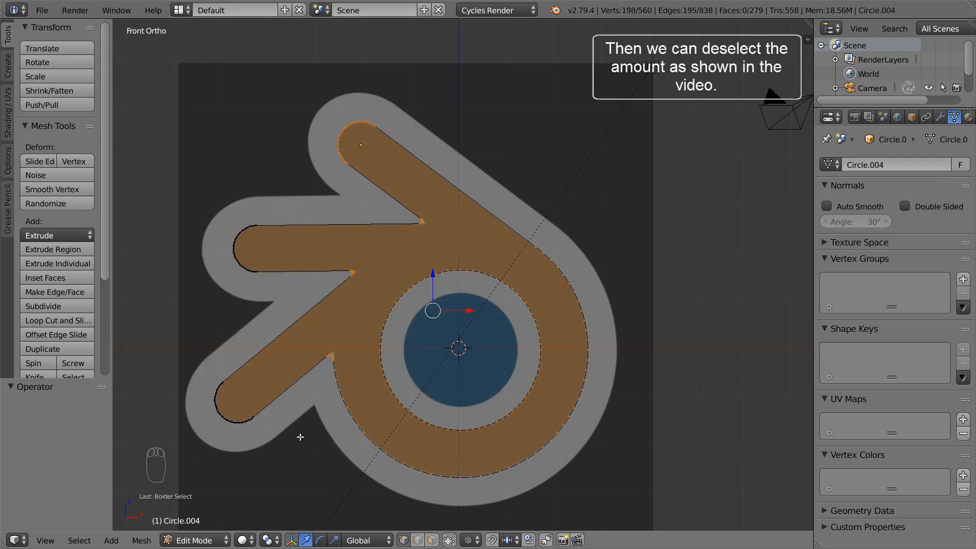
key(b)
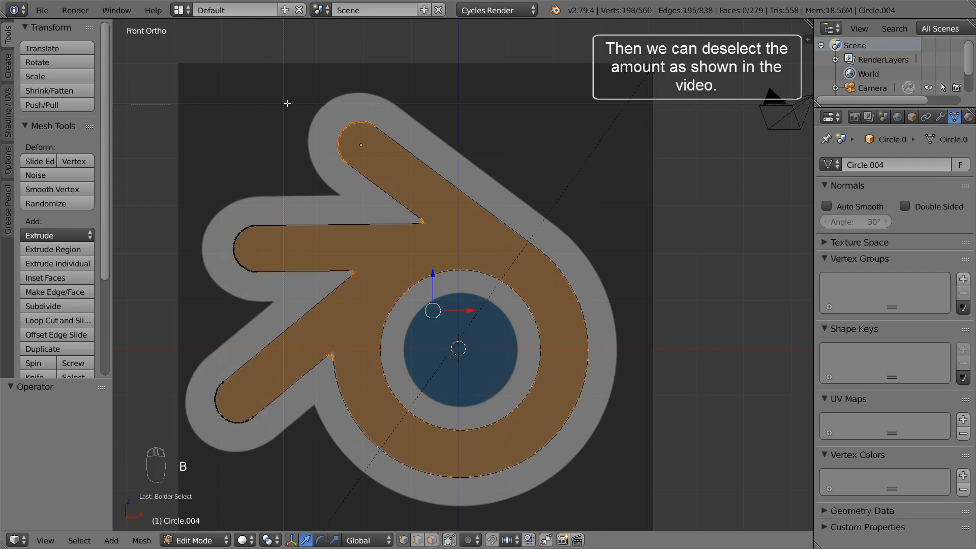
middle_drag(287, 103, 633, 366)
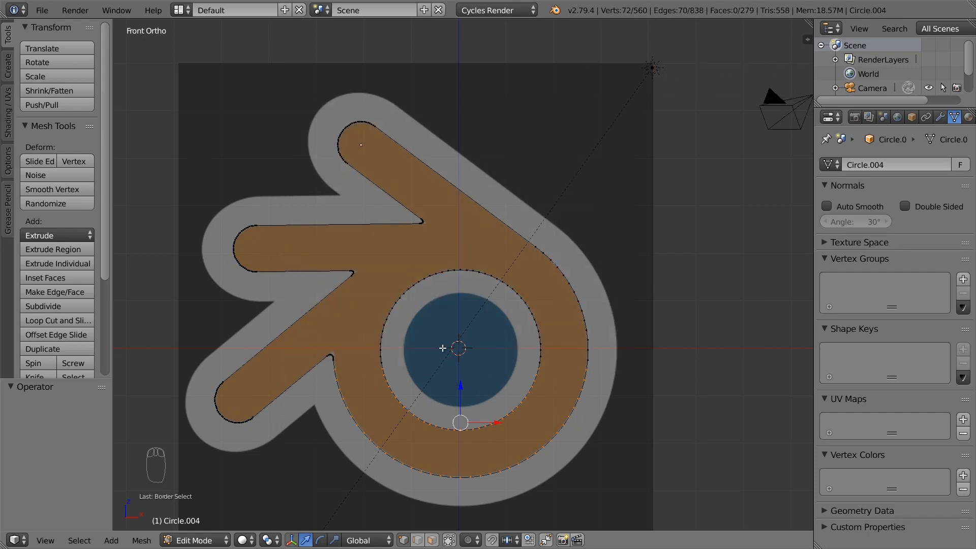
key(c)
middle_click(584, 349)
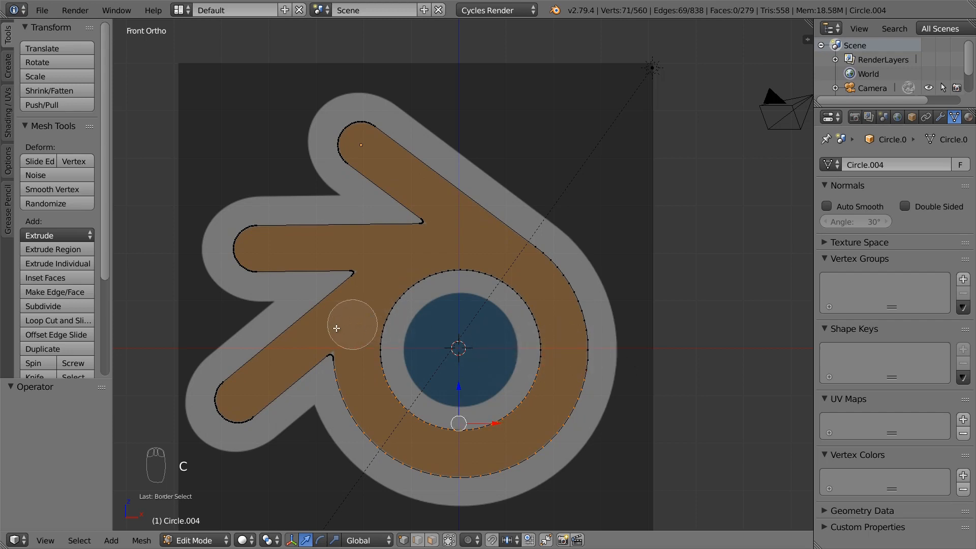
middle_click(331, 346)
right_click(330, 349)
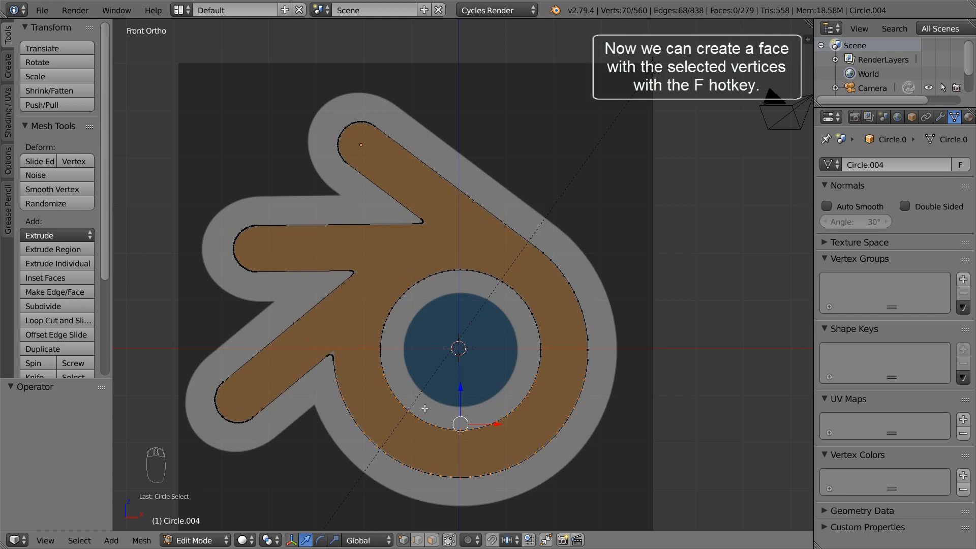
middle_drag(373, 388, 427, 403)
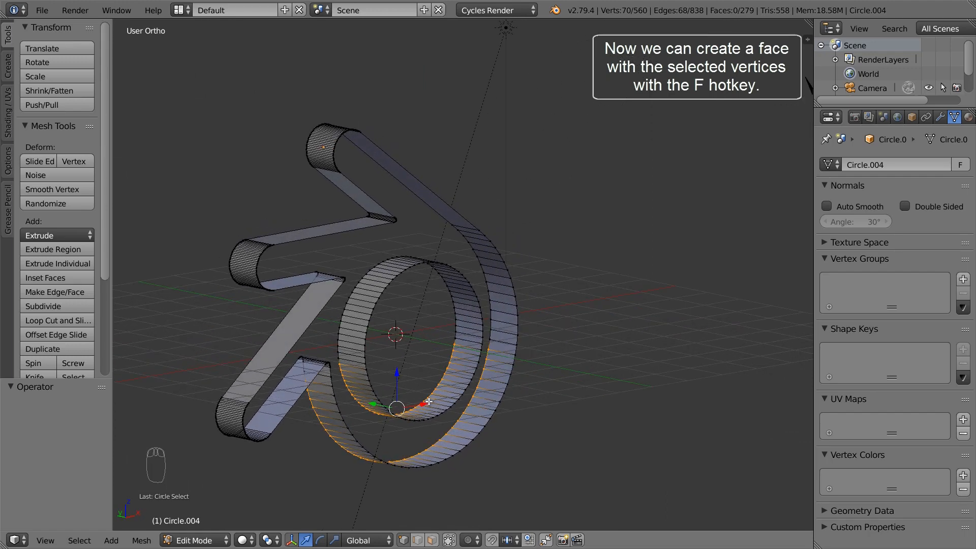
Fill the back opening, then fill the front between the inner and outer edge loops
key(f)
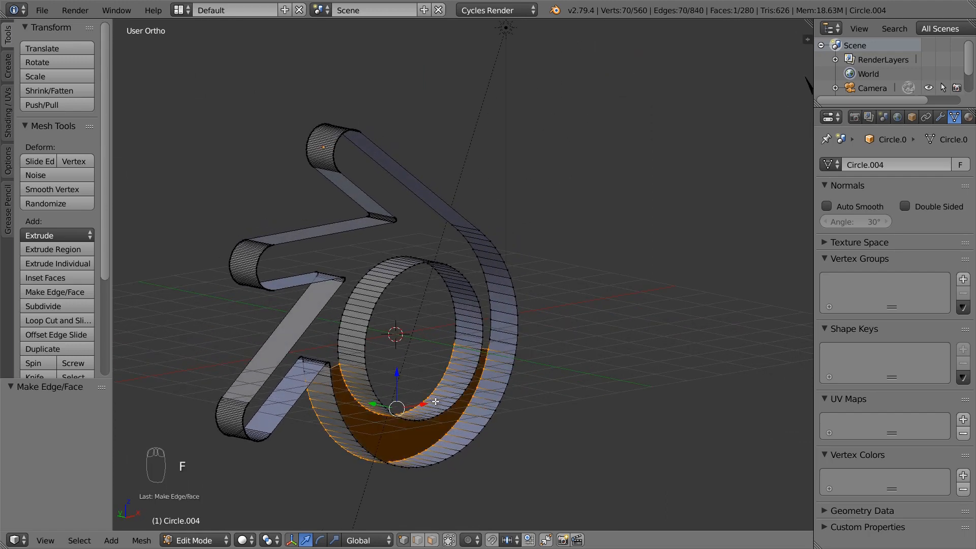
middle_drag(435, 402, 364, 395)
alt+right_click(383, 387)
alt+shift+right_click(343, 405)
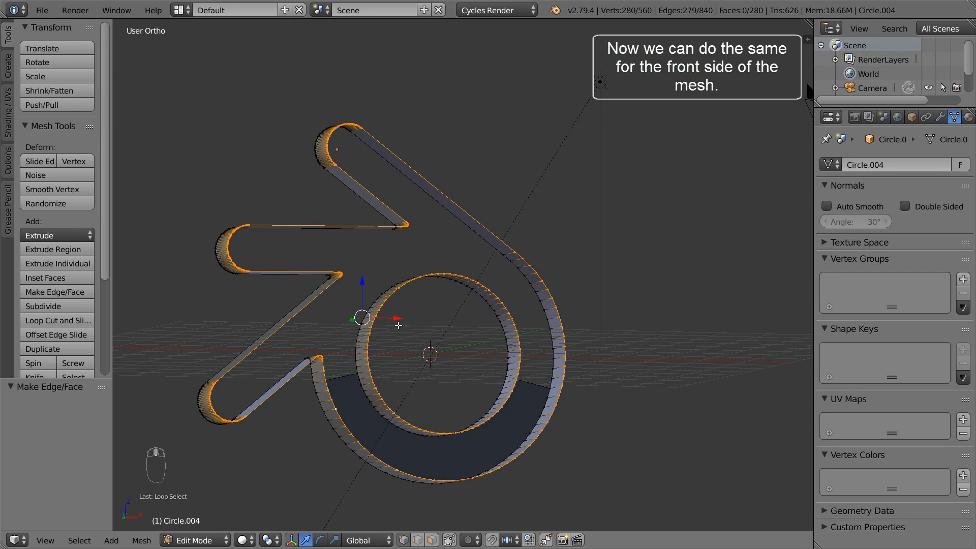
key(c)
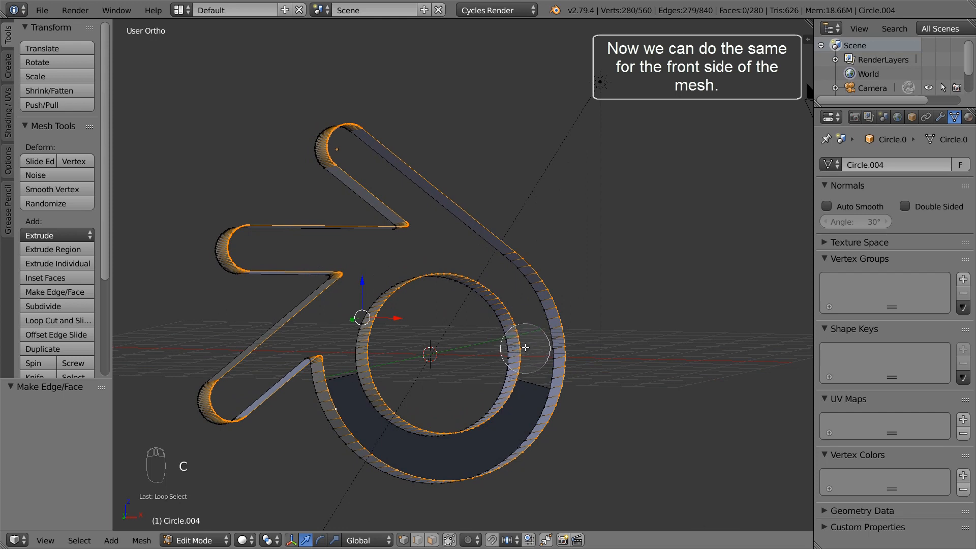
mouse_move(522, 349)
middle_down()
mouse_move(500, 307)
mouse_move(425, 289)
mouse_move(363, 327)
mouse_move(368, 335)
mouse_move(320, 343)
mouse_move(270, 375)
mouse_move(226, 385)
mouse_move(323, 291)
mouse_move(239, 257)
mouse_move(361, 167)
mouse_move(342, 132)
mouse_move(456, 178)
mouse_move(533, 283)
mouse_move(561, 352)
middle_up()
key(Escape)
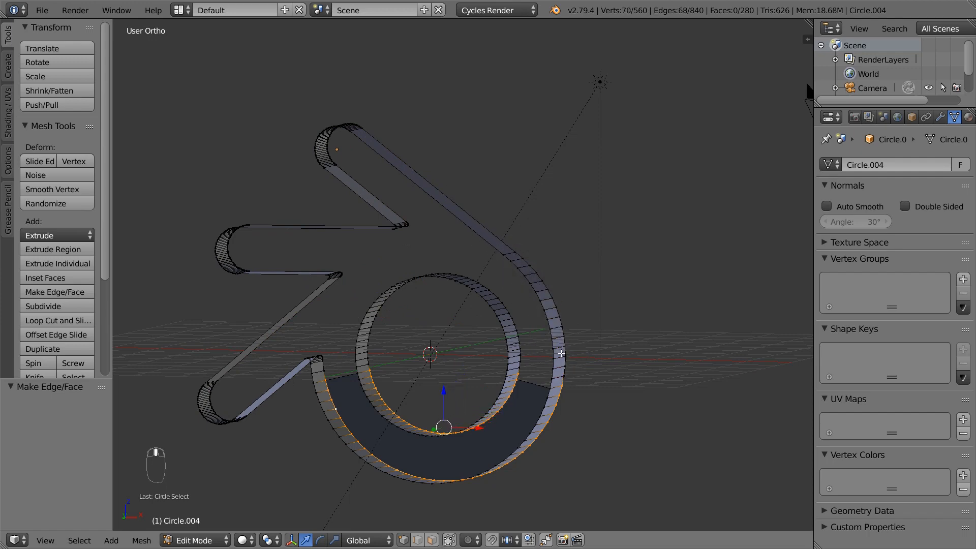
key(f)
key(a)
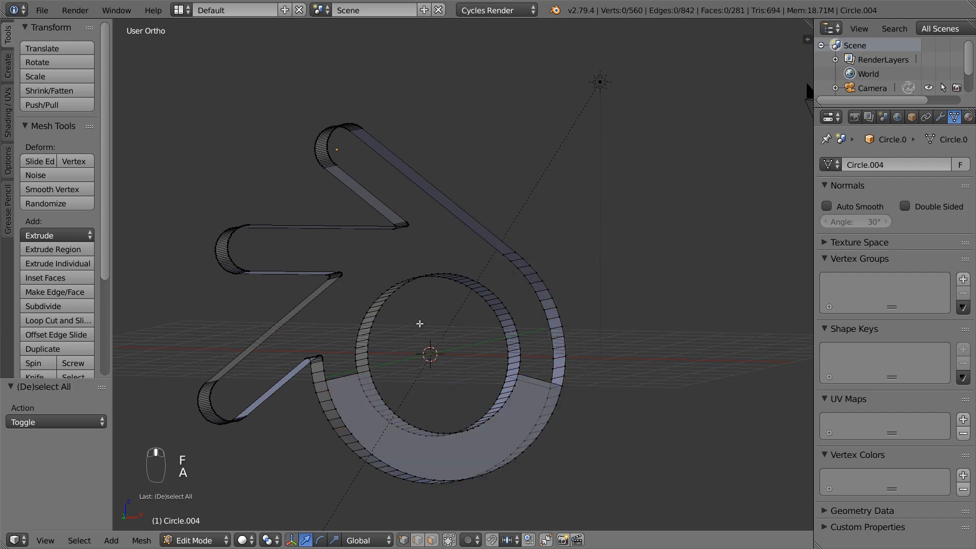
middle_drag(419, 323, 430, 335)
Fill the arrow outline and remaining opening, recalculate normals, and return to Object Mode
alt+right_click(345, 311)
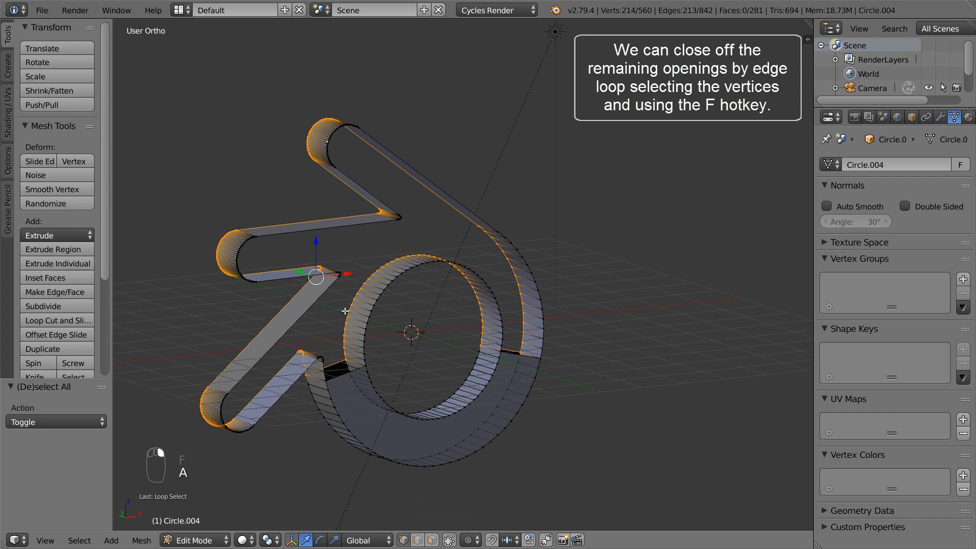
key(f)
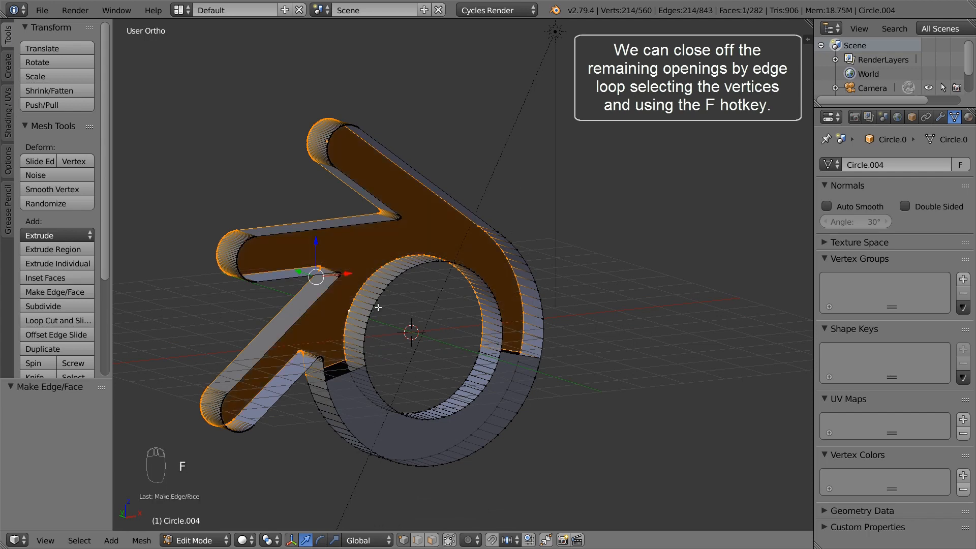
key(f)
key(a)
key(a)
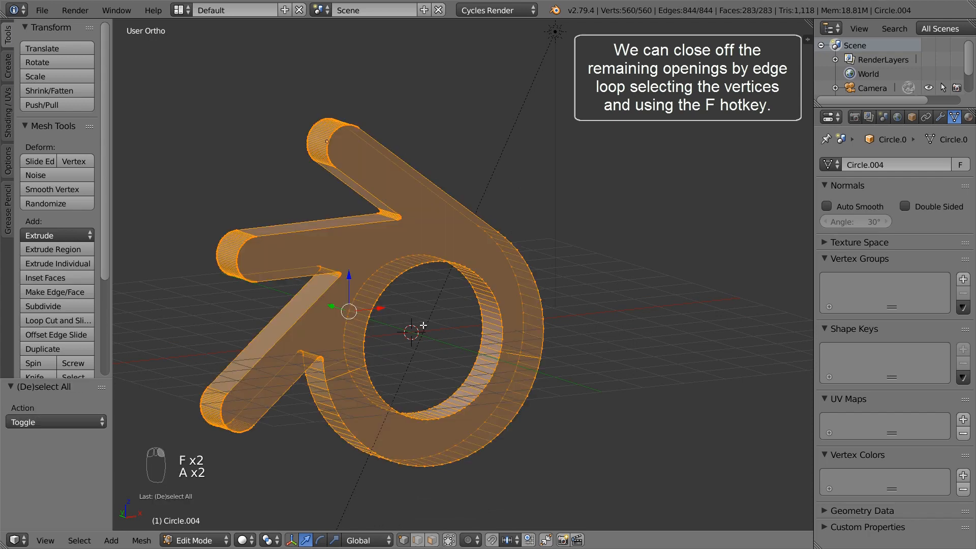
key(ctrl+n)
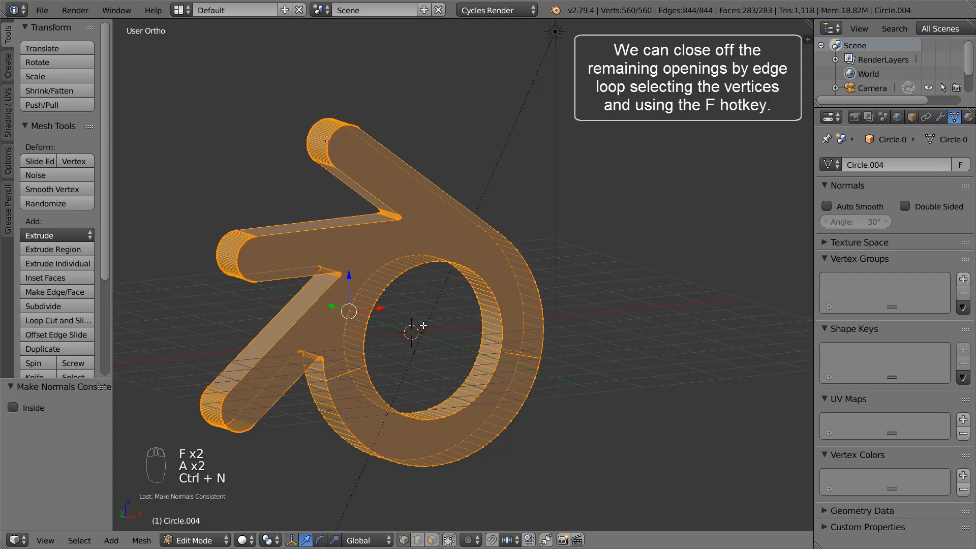
key(a)
key(Tab)
middle_drag(456, 327, 492, 330)
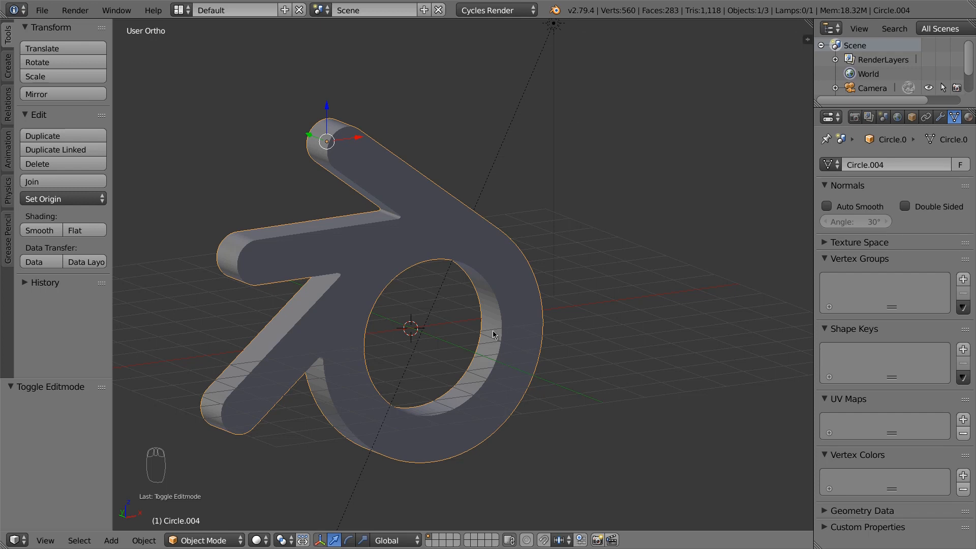
In Edit Mode with face select and limit-to-visible, select the front, back and ring faces
key(Tab)
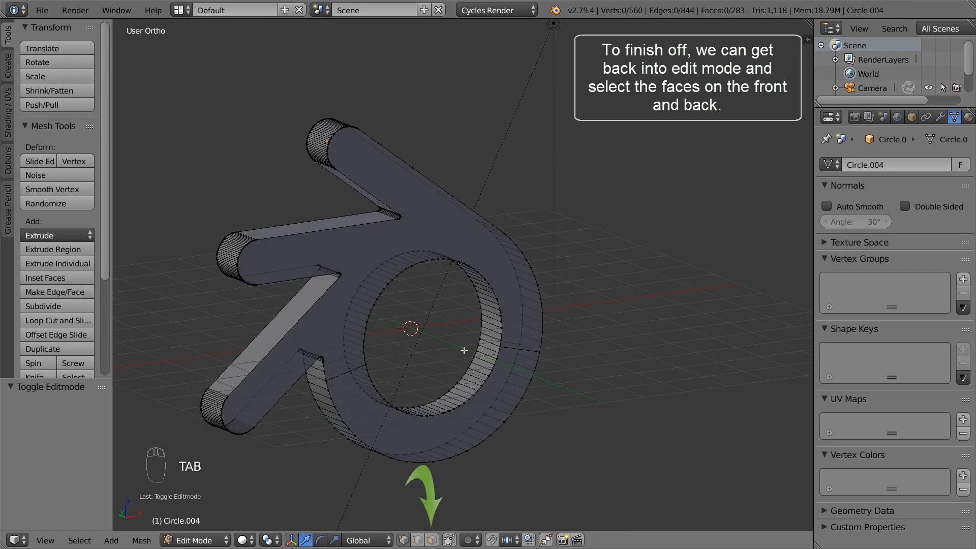
click(430, 541)
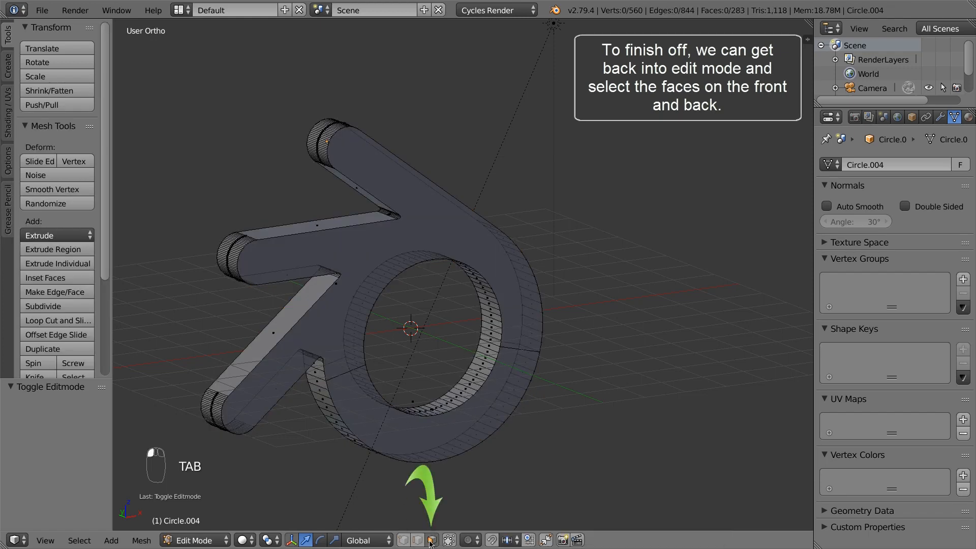
click(449, 540)
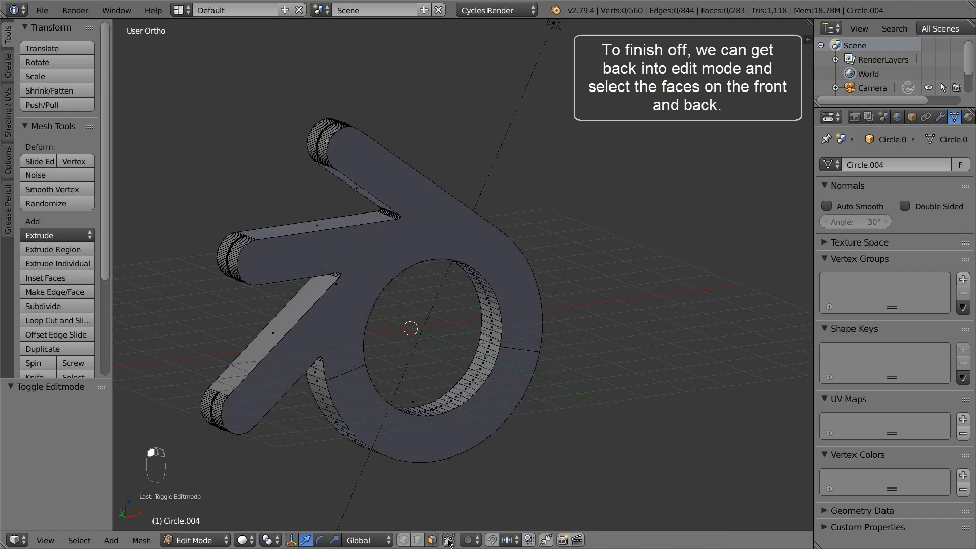
right_click(409, 438)
shift+right_click(352, 327)
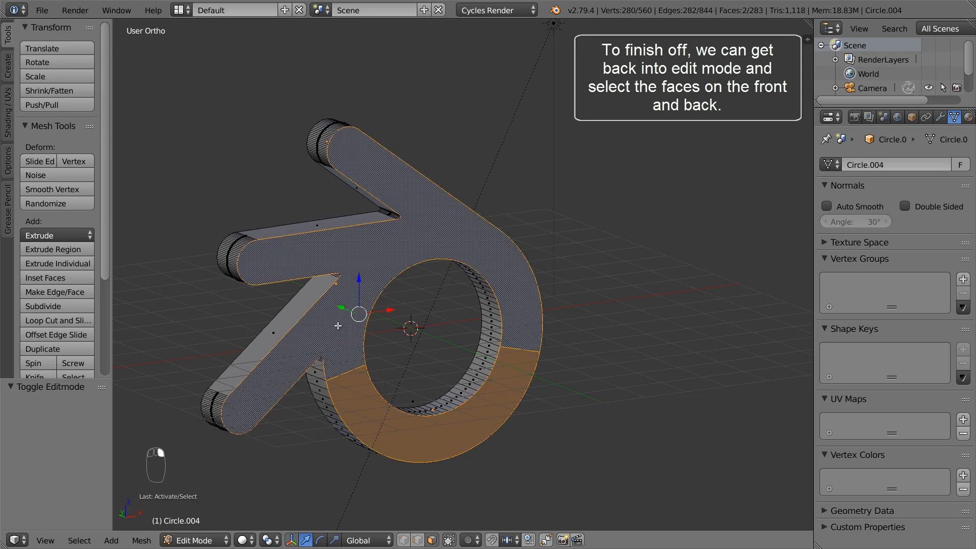
middle_drag(338, 325, 448, 318)
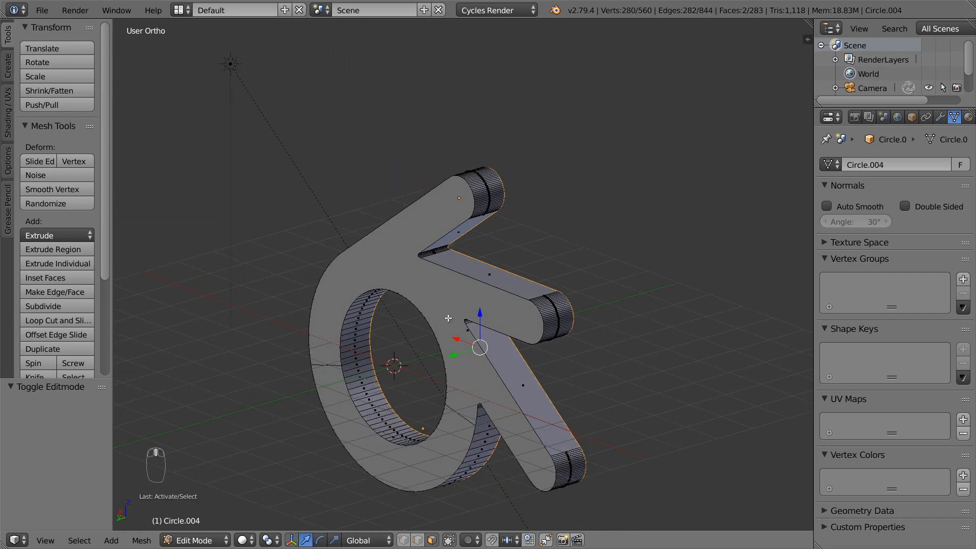
shift+right_click(448, 318)
shift+right_click(341, 402)
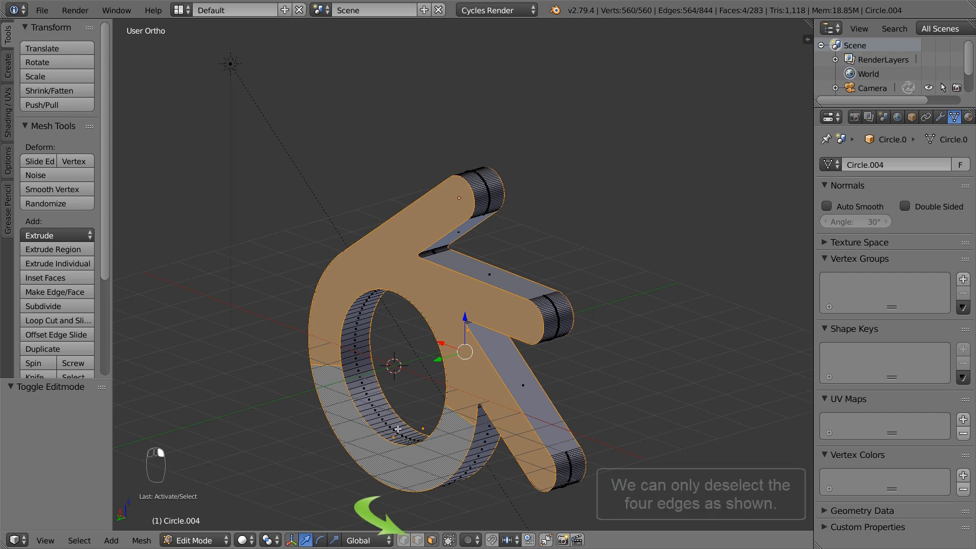
Switch to edge select and deselect the three seam edges between the faces
click(419, 541)
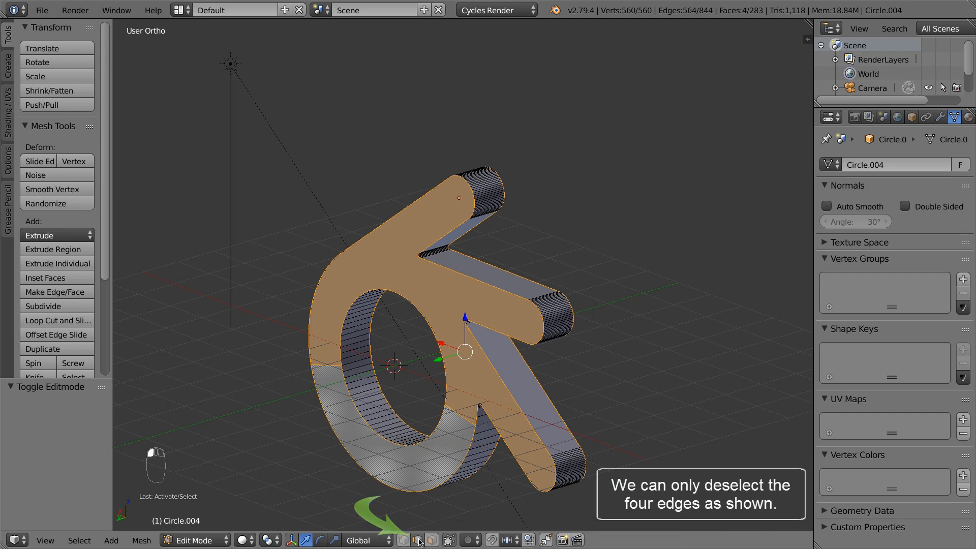
shift+right_click(461, 417)
shift+right_click(337, 369)
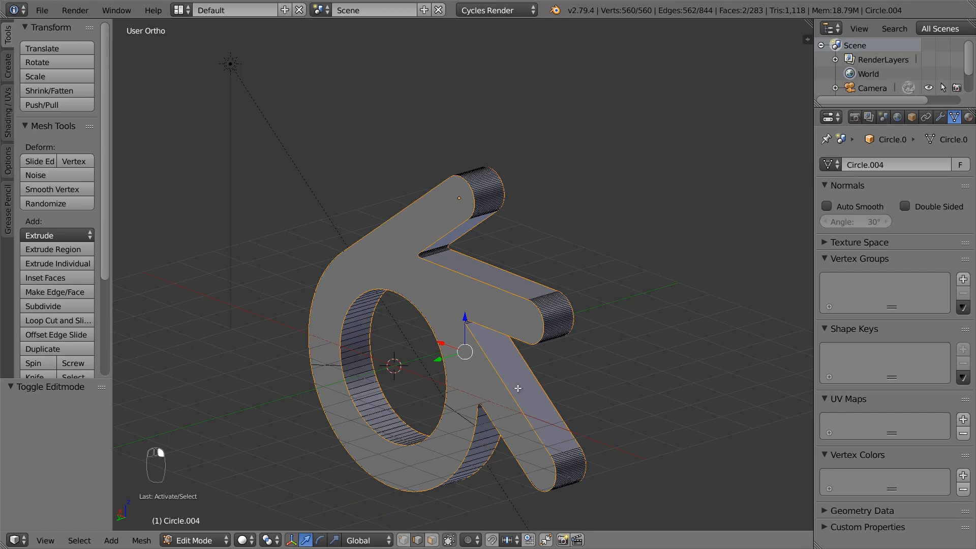
middle_drag(517, 387, 362, 379)
shift+right_click(504, 328)
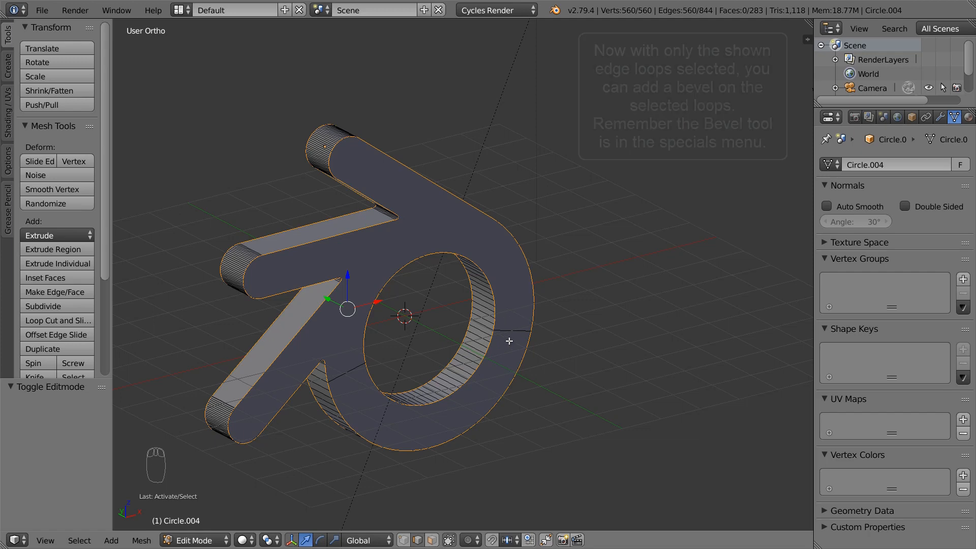
Bevel the outline edge loops with amount 0.316 and 7 segments, then leave Edit Mode
middle_drag(503, 397, 490, 380)
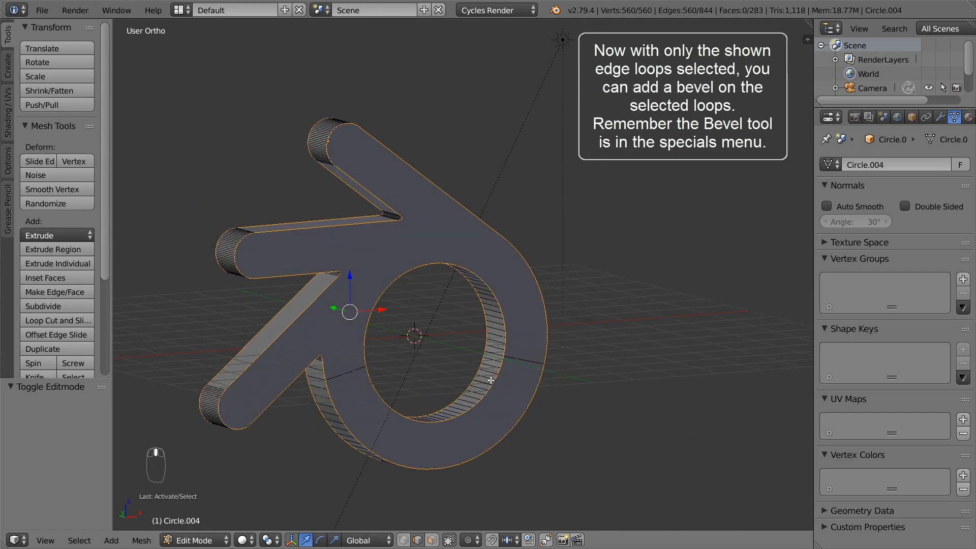
scroll(340, 273, up, 3)
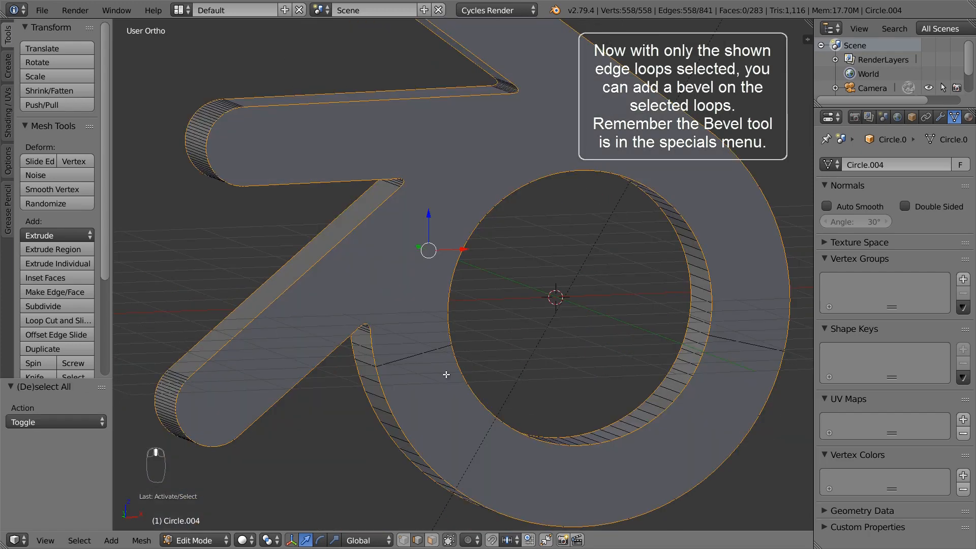
key(w)
click(446, 393)
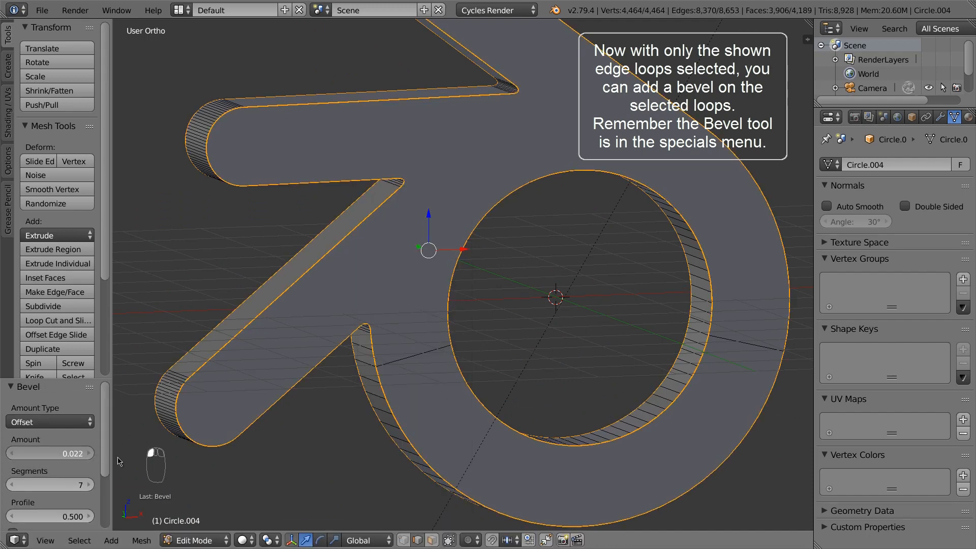
click(177, 464)
drag(174, 464, 224, 464)
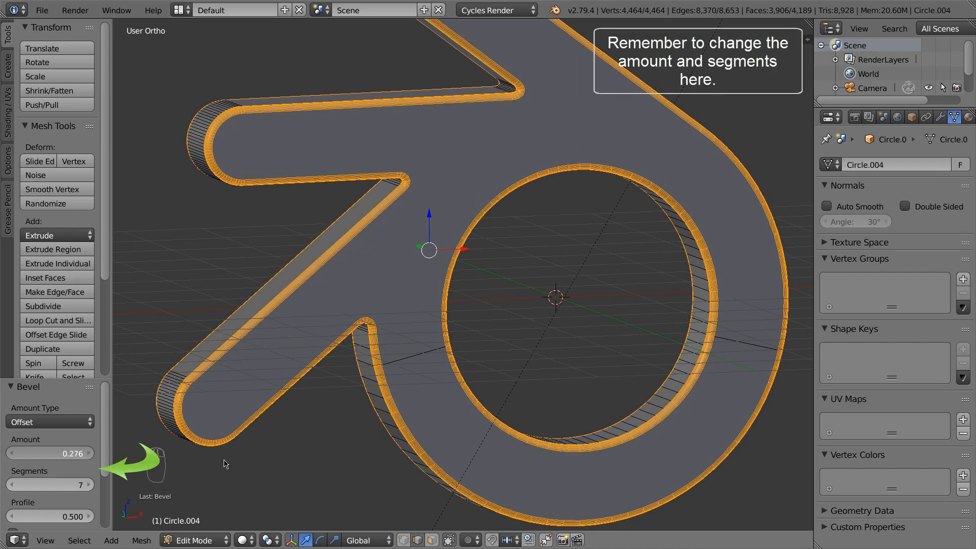
drag(76, 453, 97, 452)
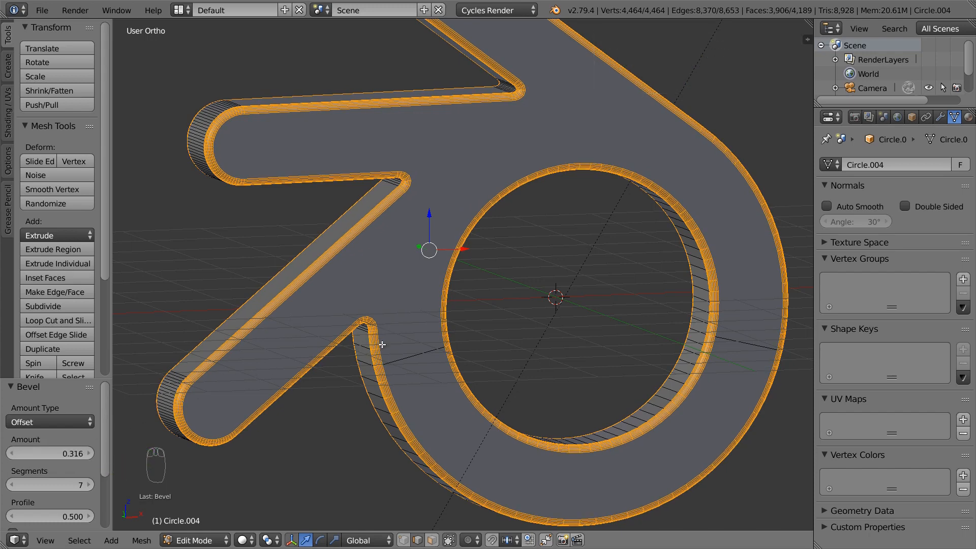
middle_drag(382, 344, 401, 350)
key(Tab)
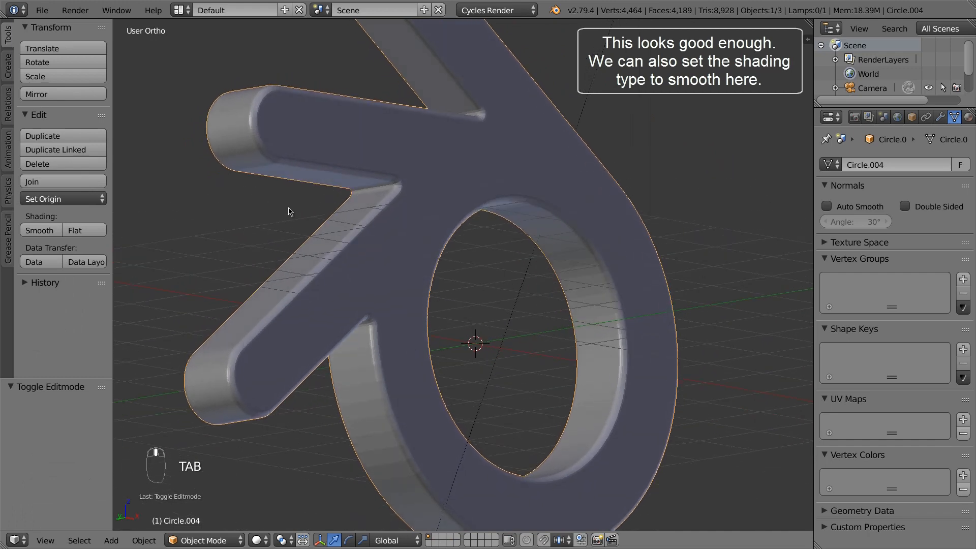
Apply Shading: Smooth to the bevelled logo and inspect it from front, side and back
click(40, 231)
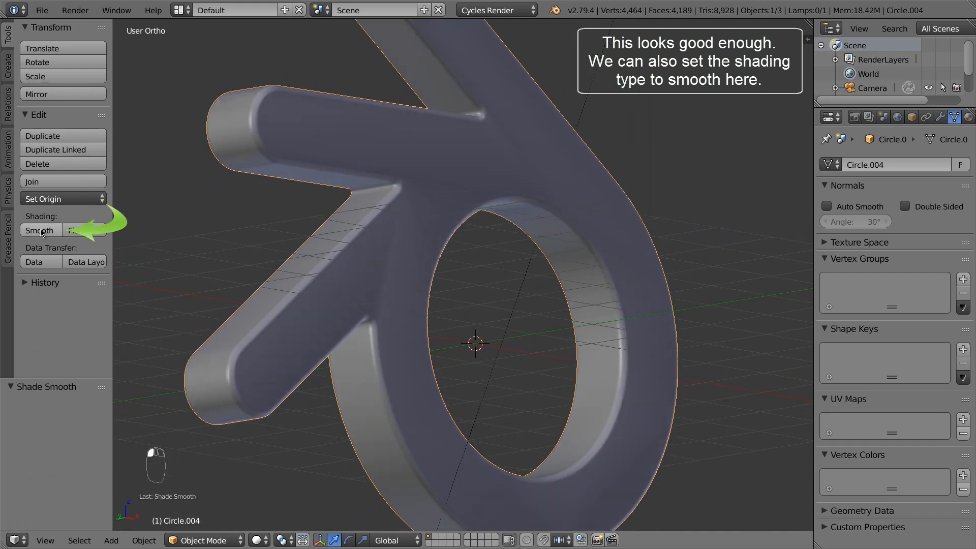
mouse_move(355, 224)
middle_down()
mouse_move(392, 235)
mouse_move(370, 233)
middle_up()
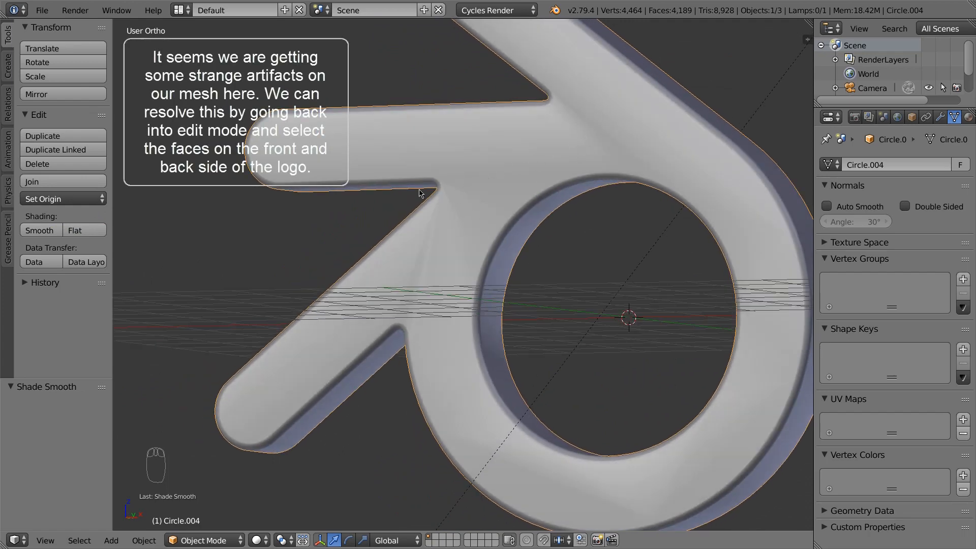
middle_drag(420, 193, 410, 126)
middle_drag(492, 233, 431, 261)
In face select mode, select only the logo's big flat face and its ring face
key(Tab)
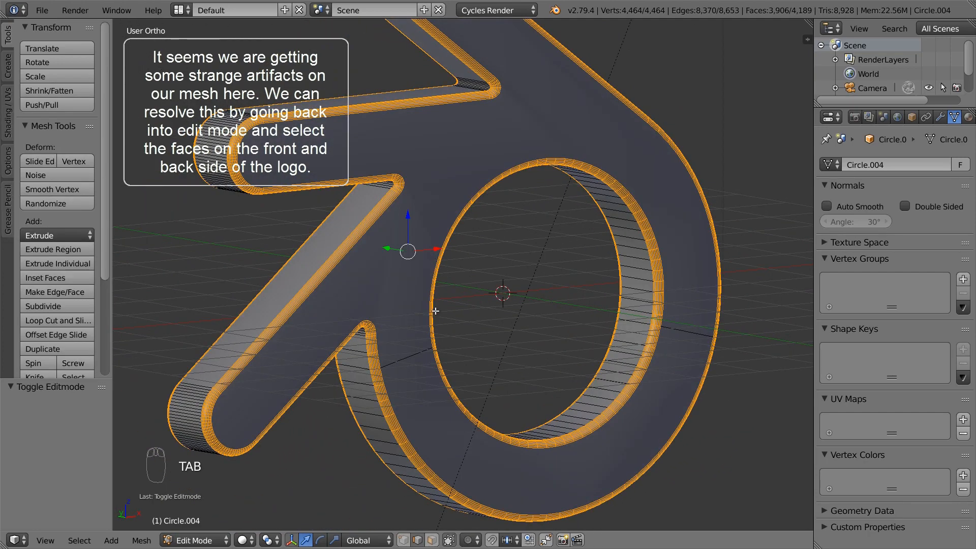
click(431, 542)
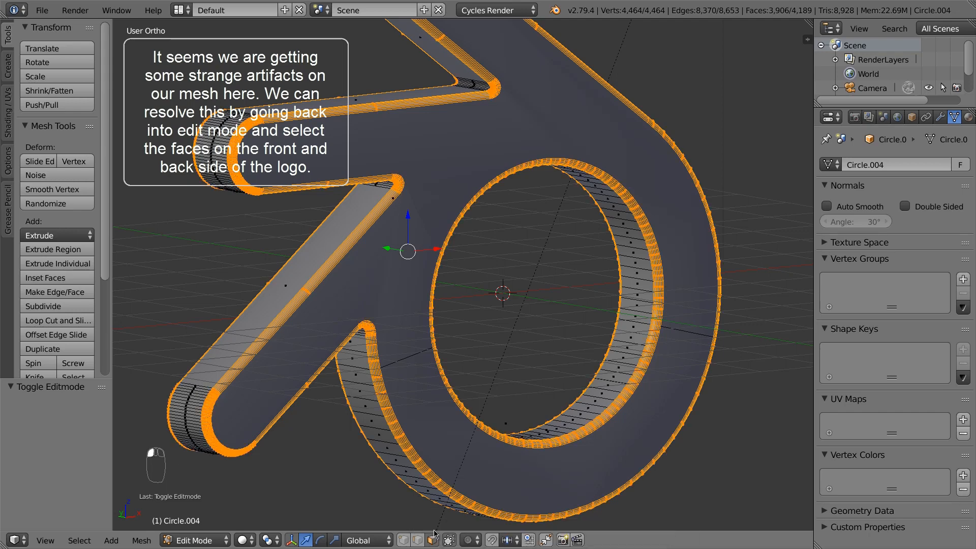
key(a)
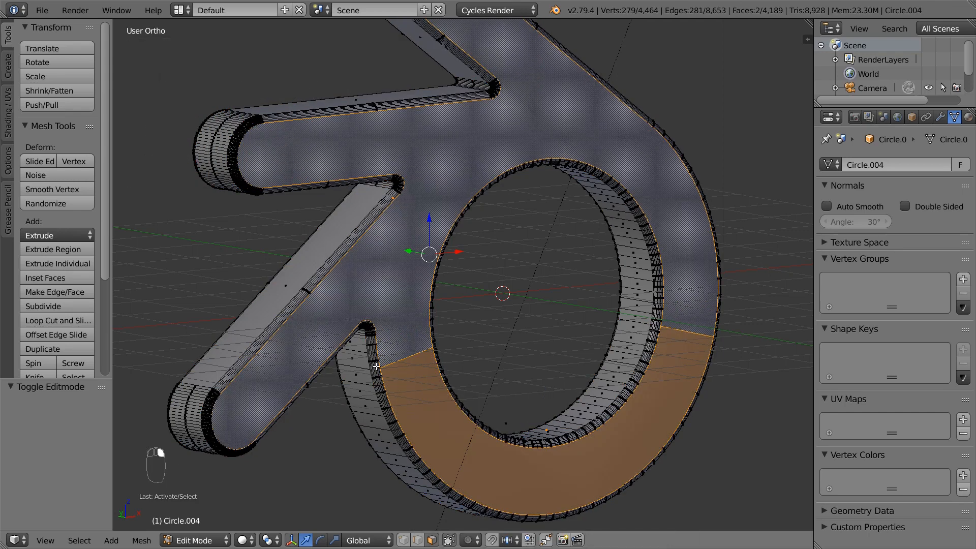
middle_drag(409, 368, 488, 370)
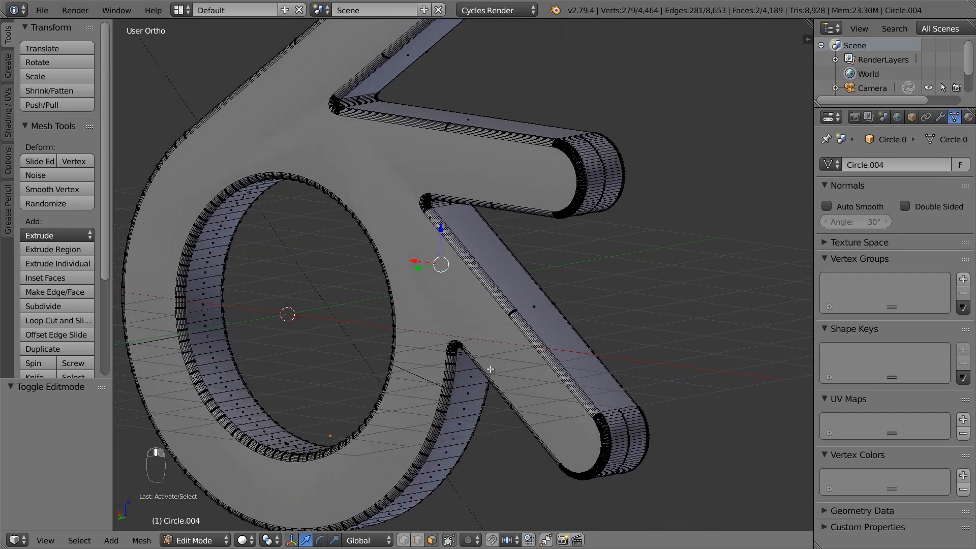
shift+right_click(430, 379)
shift+right_click(425, 400)
middle_drag(542, 421, 323, 423)
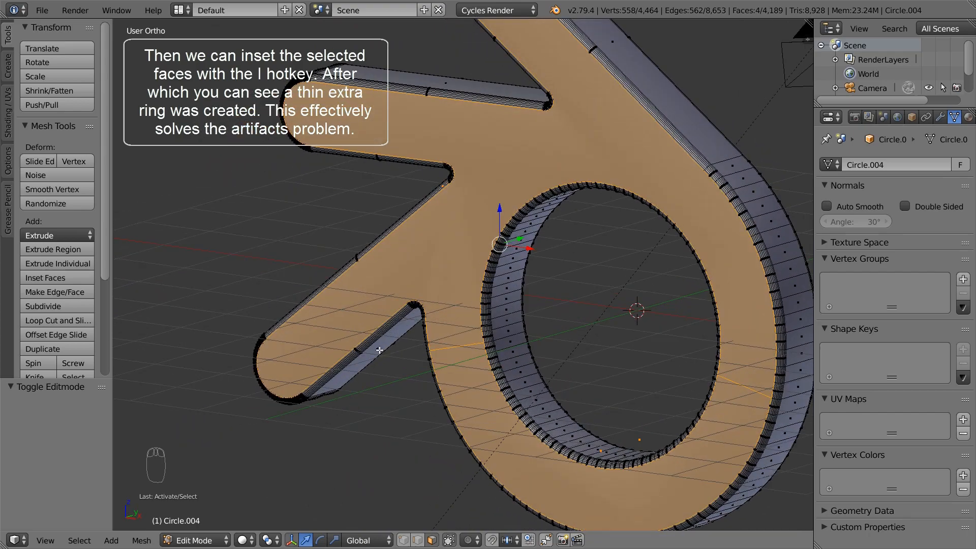
Inset the selected faces by 0.01 and return to Object Mode
key(i)
click(433, 267)
middle_drag(434, 264, 476, 256)
scroll(476, 257, up, 6)
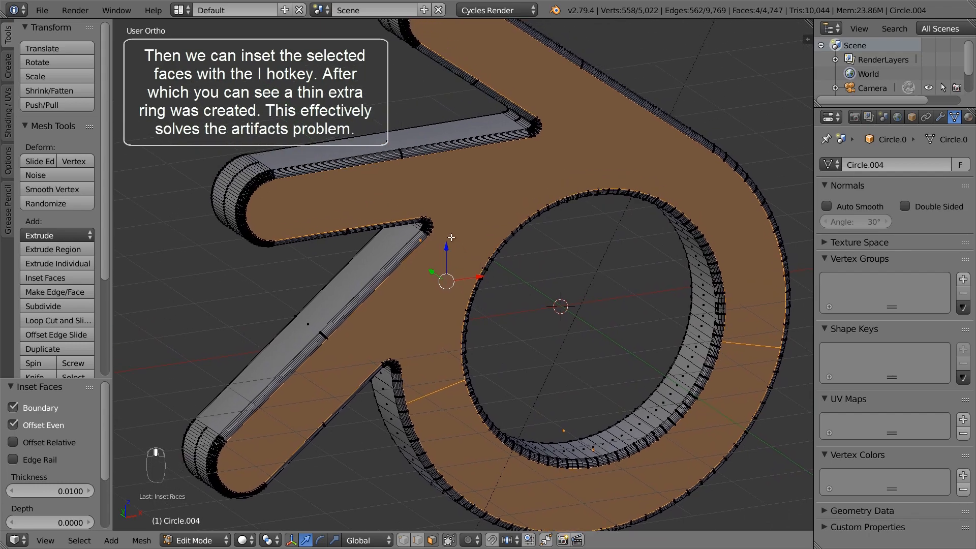
scroll(414, 224, up, 2)
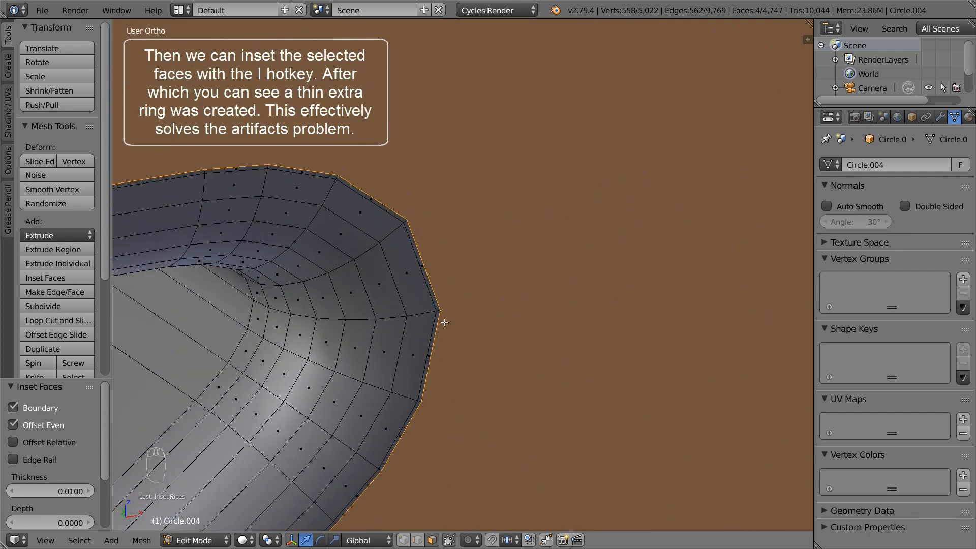
key(Tab)
scroll(446, 324, down, 5)
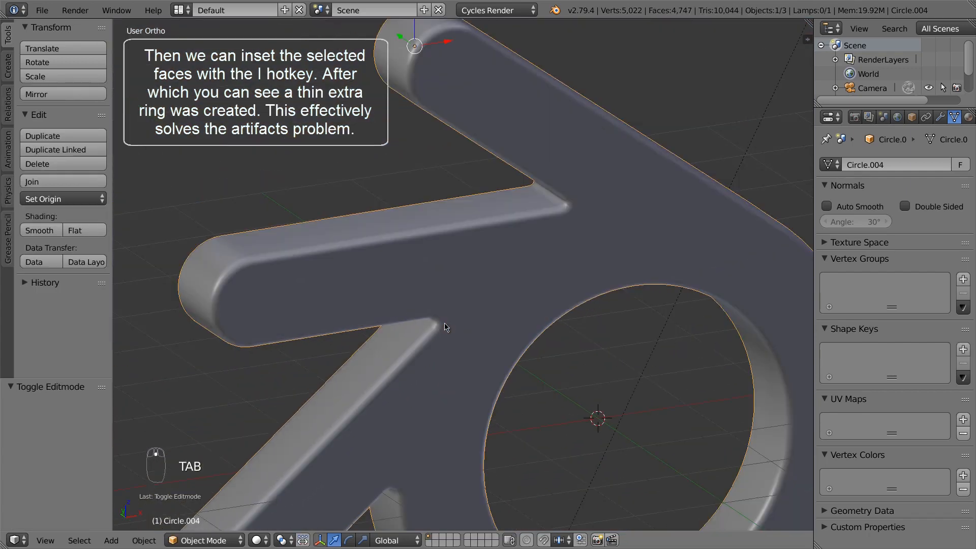
scroll(445, 325, down, 1)
shift+middle_drag(542, 447, 525, 368)
In Edit Mode, select the side face loops around the inner ring and the arrow
key(Tab)
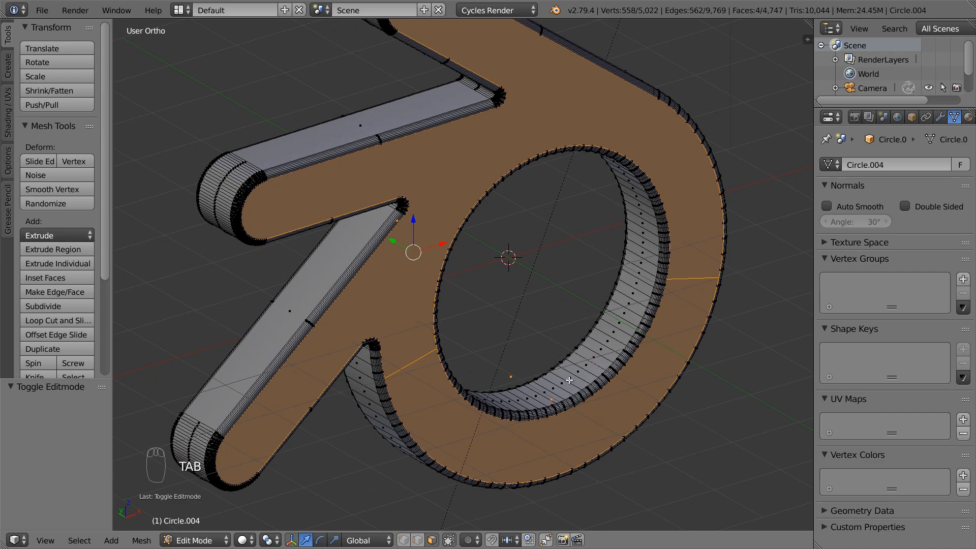
alt+right_click(569, 380)
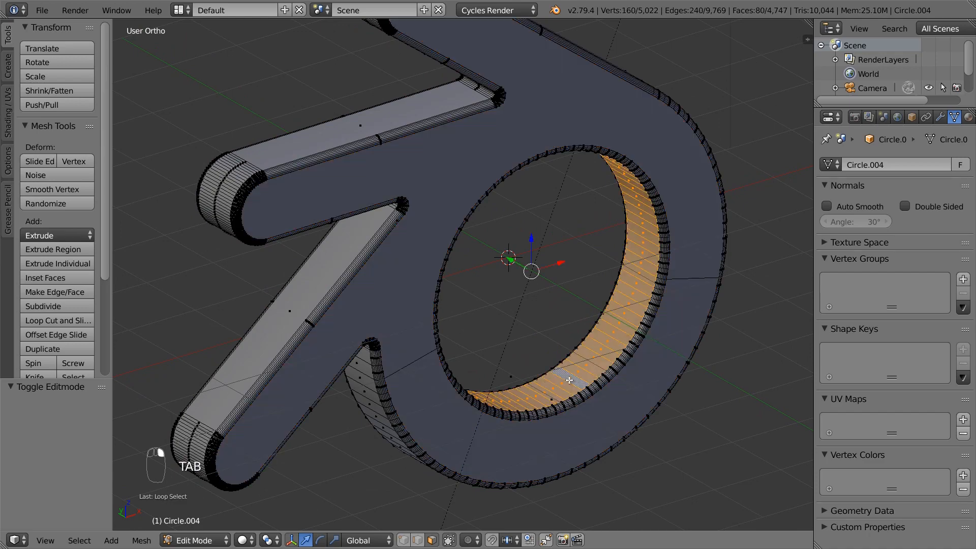
alt+shift+right_click(361, 375)
middle_drag(467, 396, 547, 357)
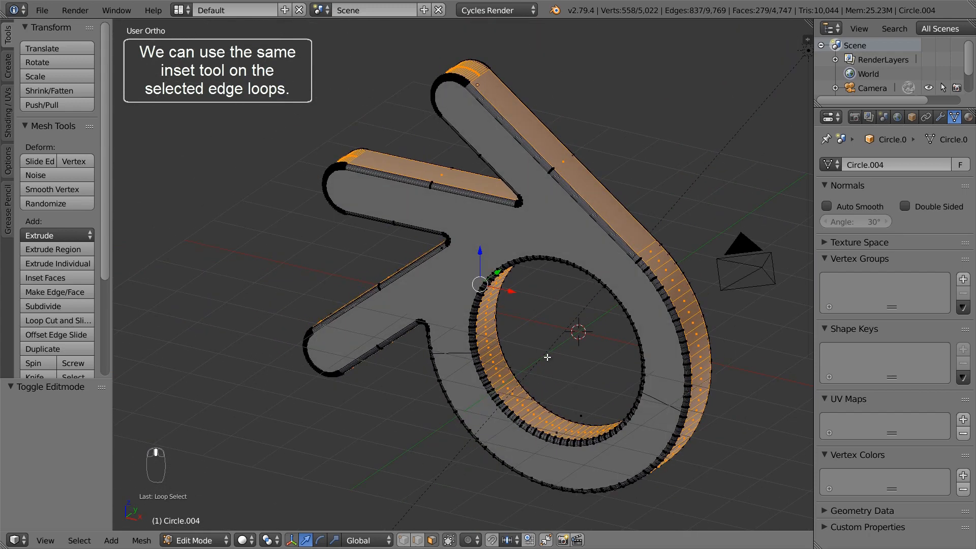
key(z)
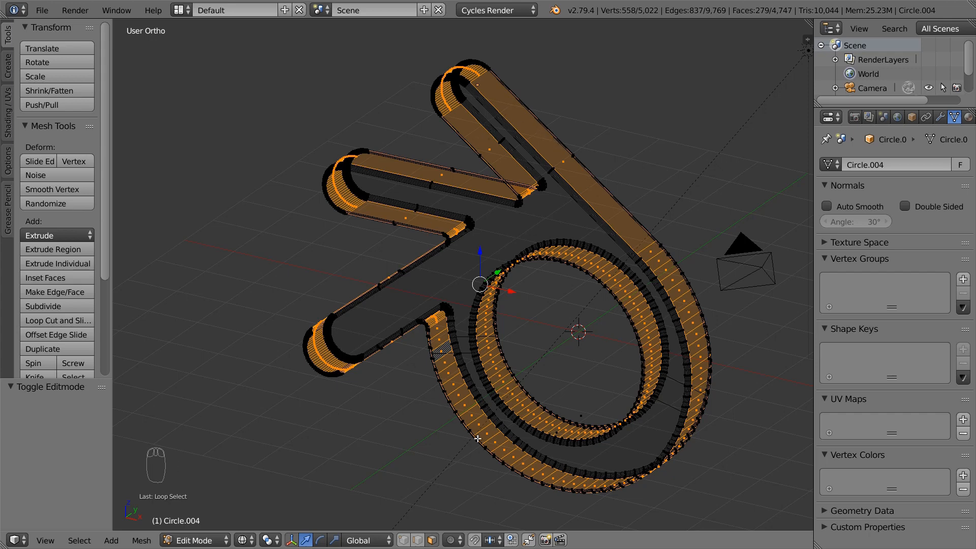
key(z)
scroll(482, 375, up, 4)
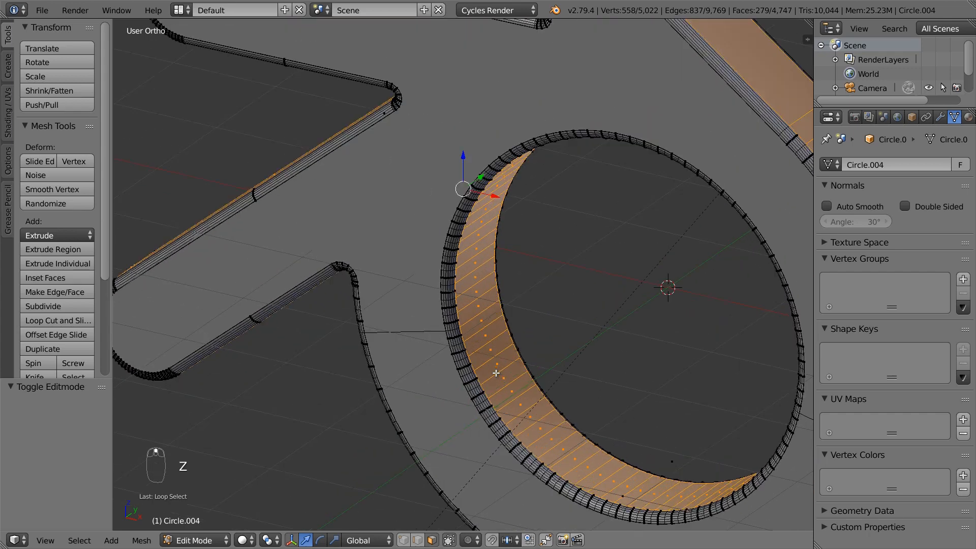
Inset the selected face loops by 0.01, deselect all, and return to Object Mode
key(i)
click(496, 373)
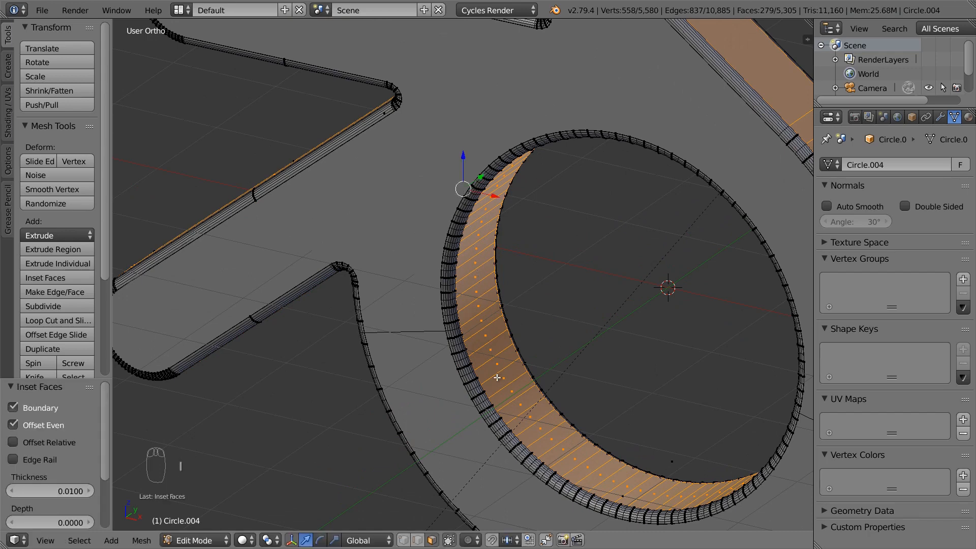
key(a)
key(Tab)
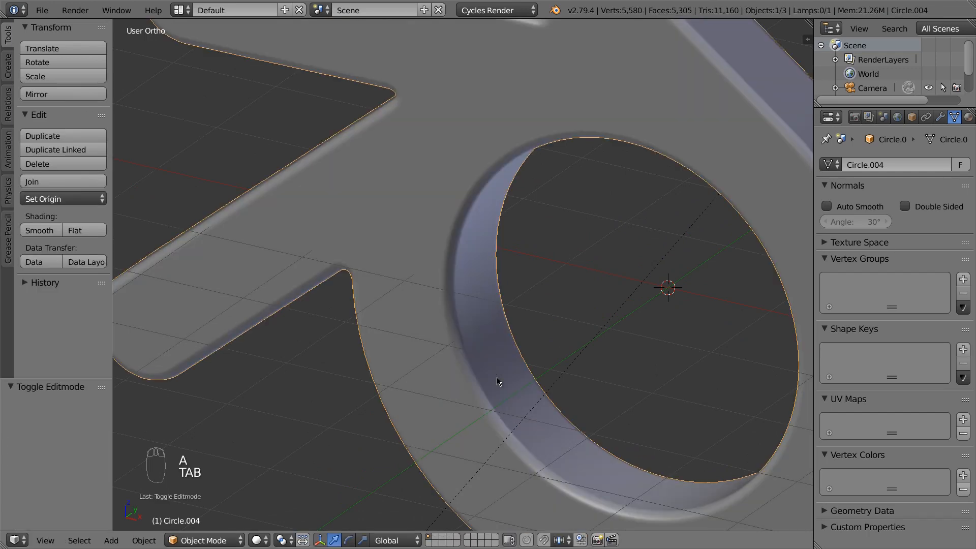
scroll(497, 382, down, 5)
middle_drag(496, 382, 430, 354)
Switch to front orthographic view and align the camera to it
scroll(572, 381, down, 3)
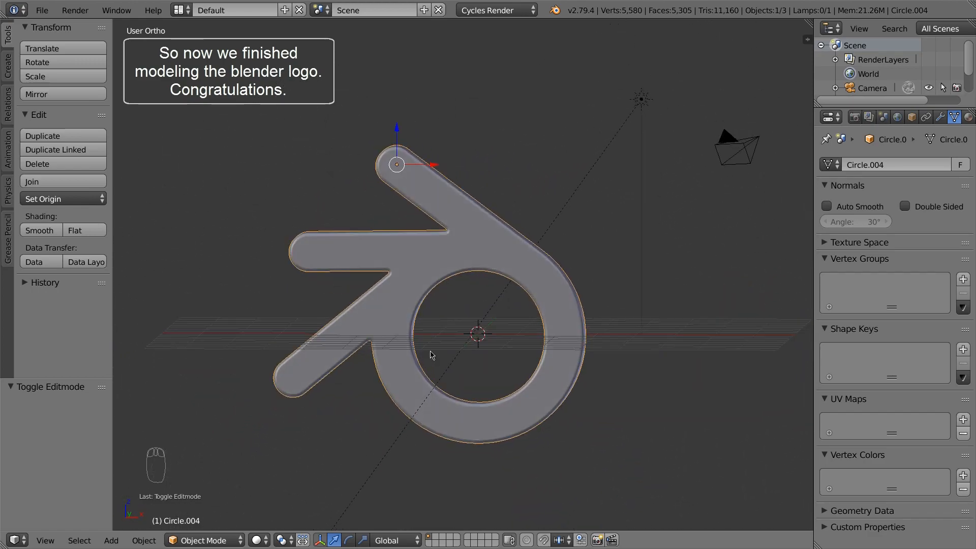
key(KP_1)
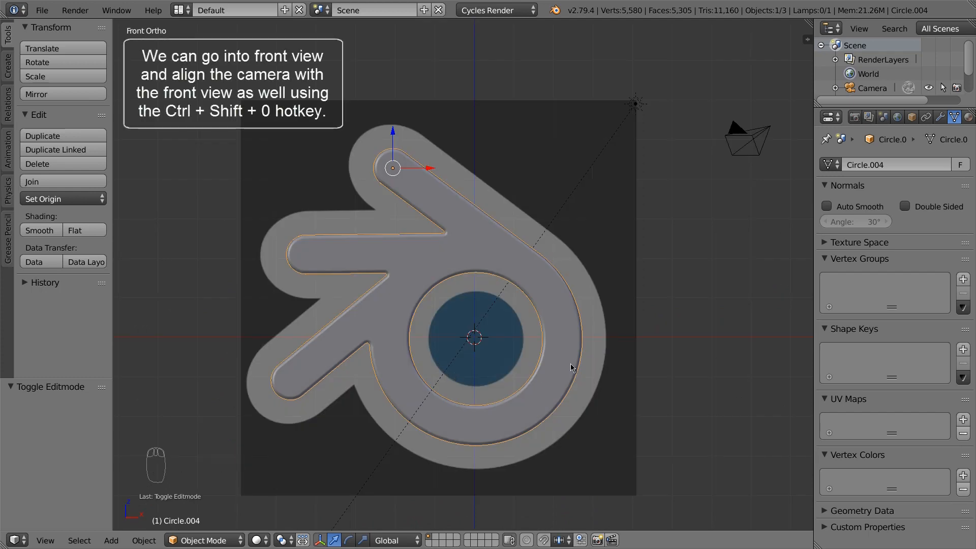
key(ctrl+alt+KP_0)
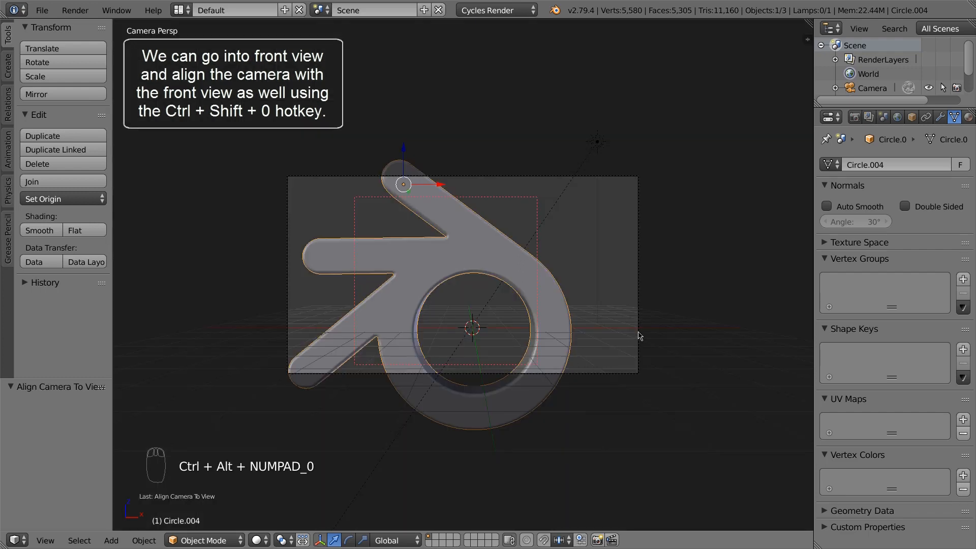
Move the camera 5.471 back along Y and about 0.995 down on Z, then reselect the logo
right_click(640, 334)
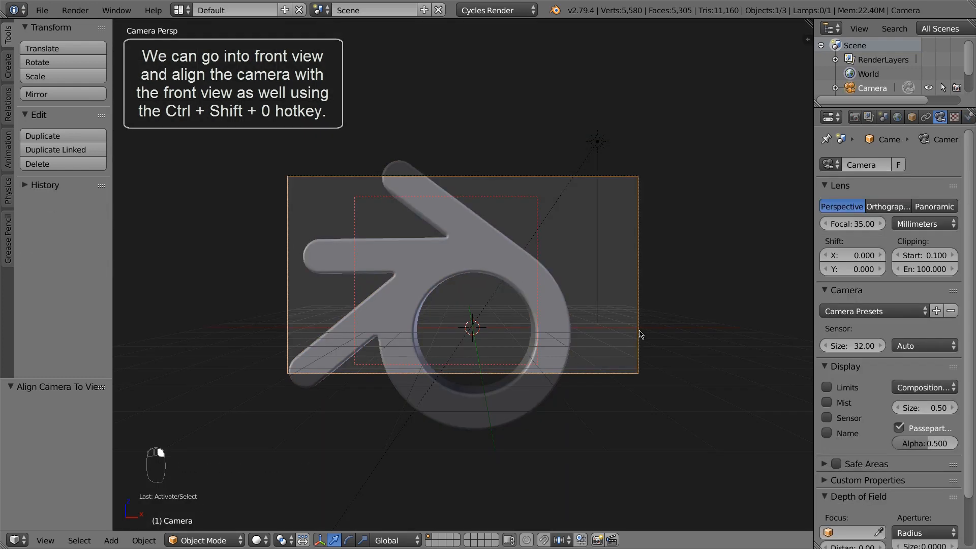
key(g)
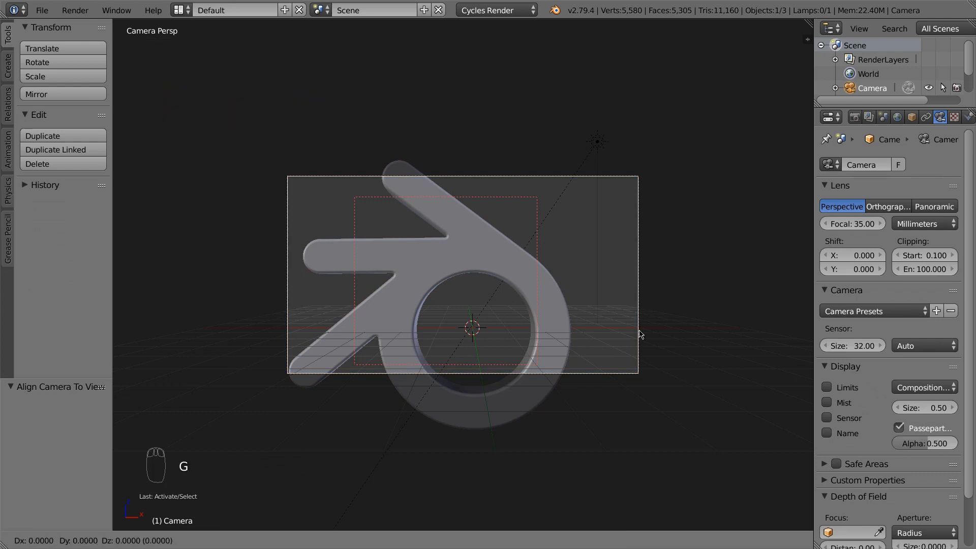
key(x)
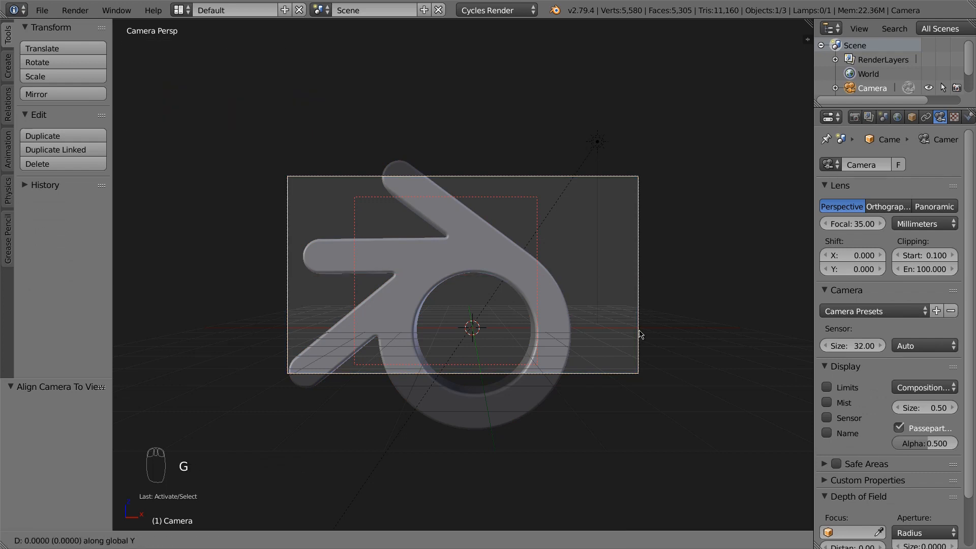
key(y)
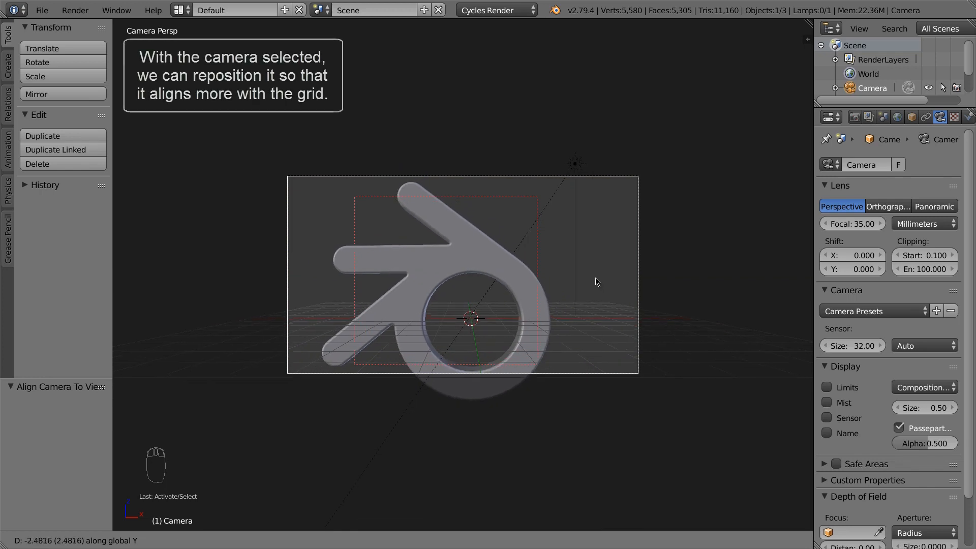
click(578, 260)
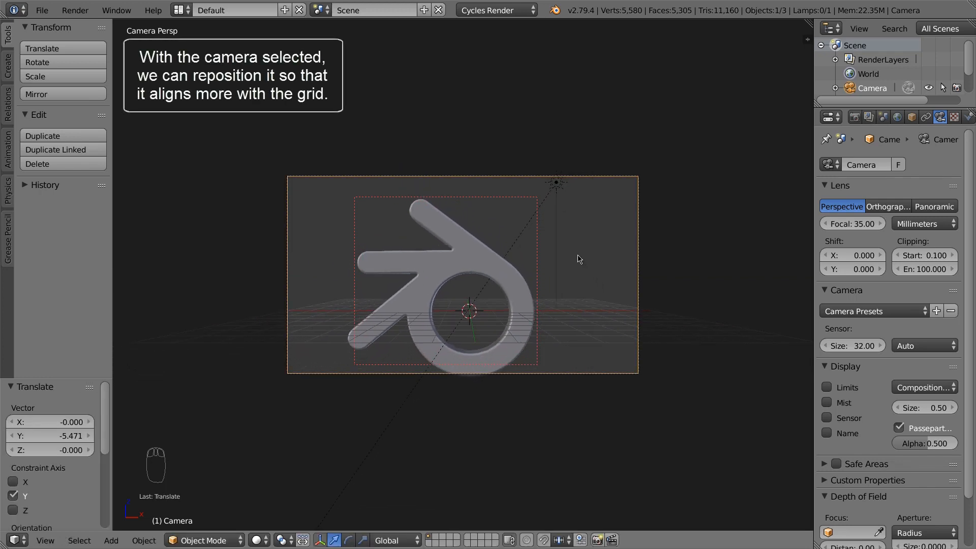
key(g)
key(z)
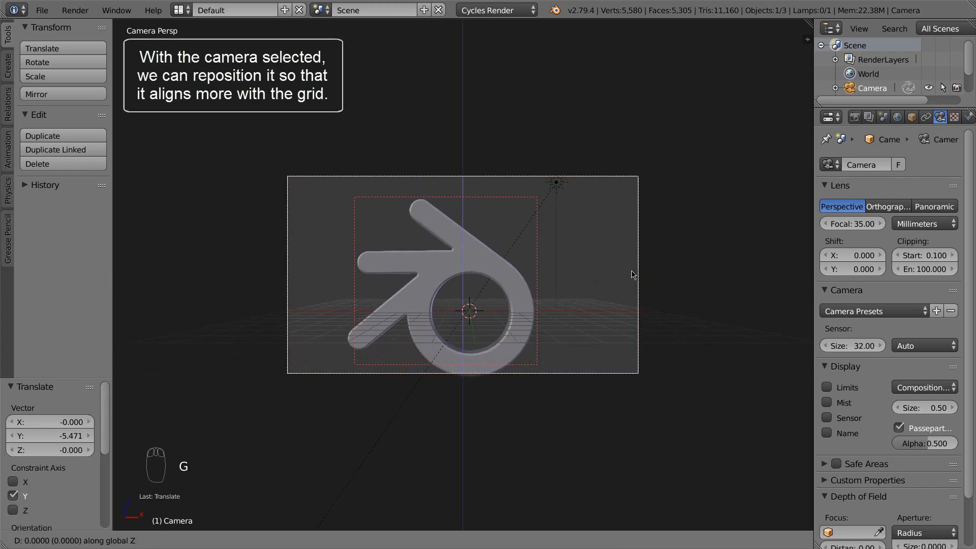
click(639, 333)
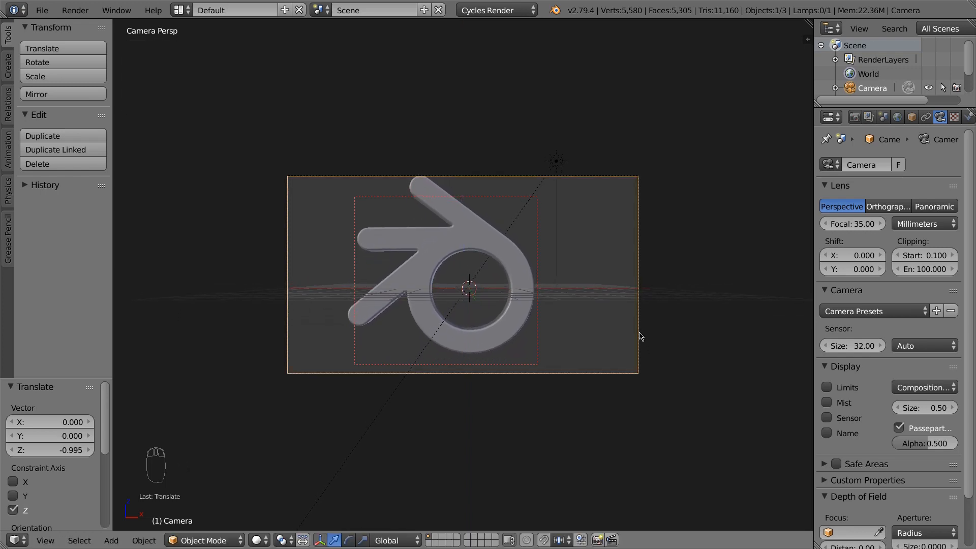
right_click(527, 277)
Draw a render border around the logo in camera view, then select the sun lamp
key(shift+b)
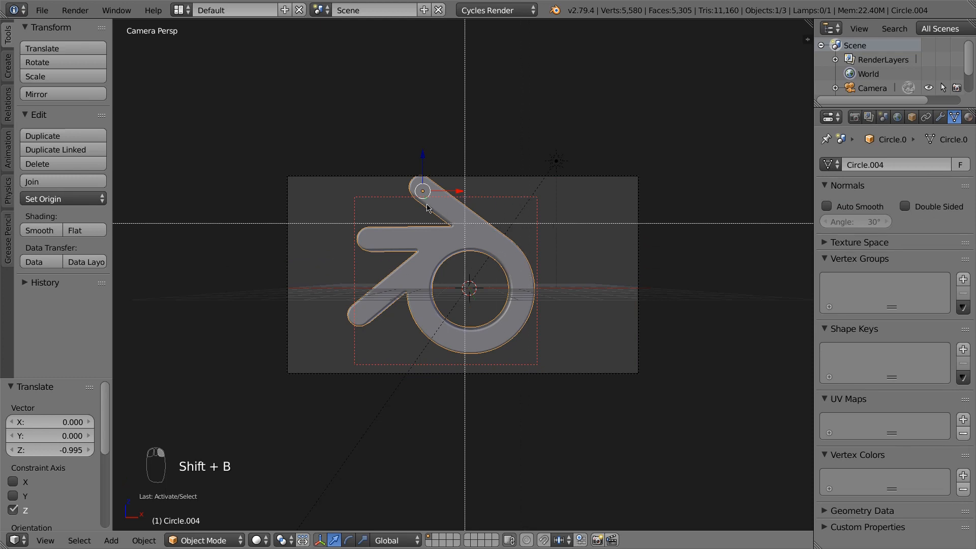
drag(344, 167, 556, 376)
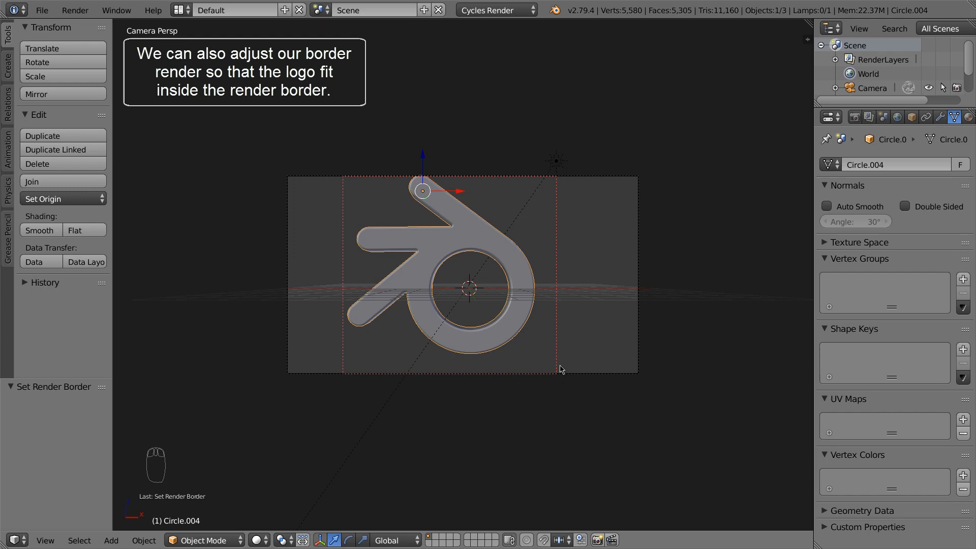
right_click(557, 165)
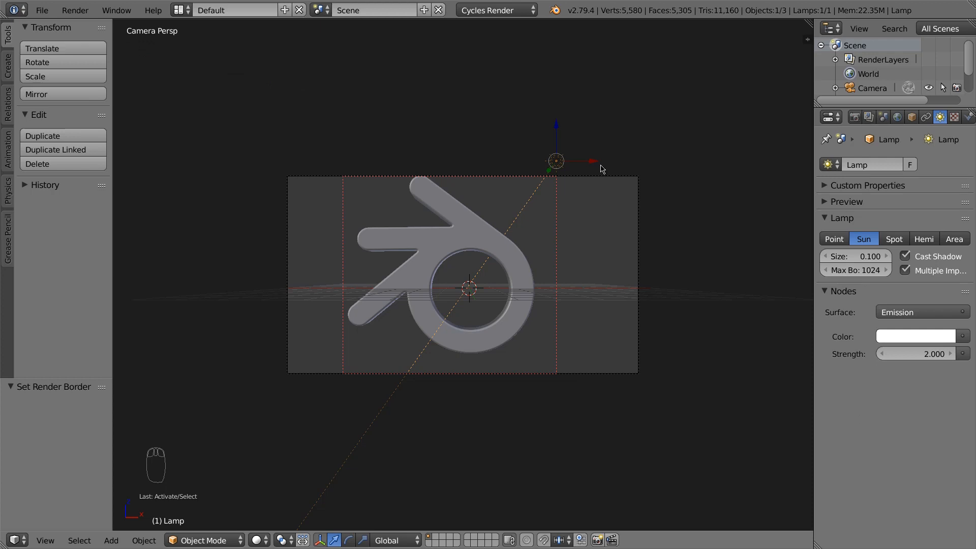
Move the sun lamp -6.582 units along global Y, then bring up the viewport shading choices
key(g)
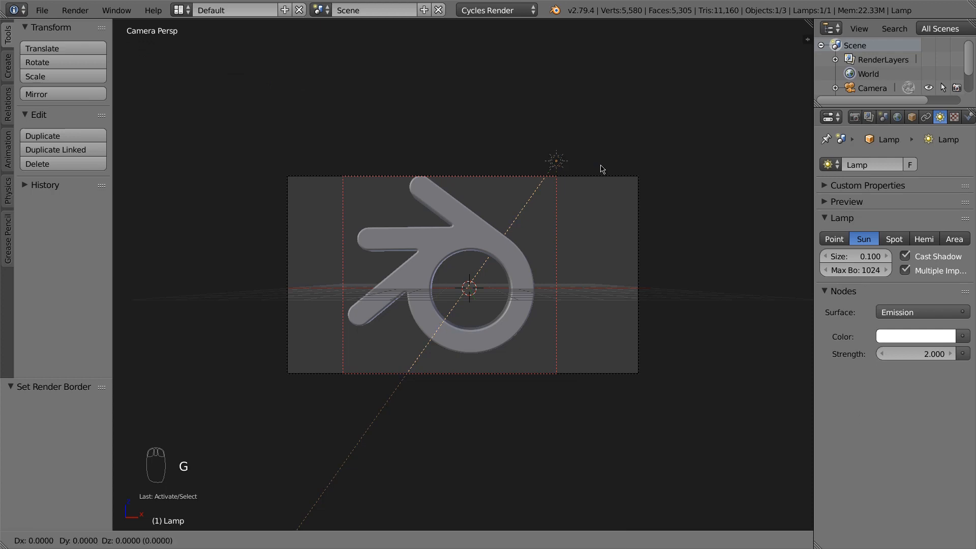
key(y)
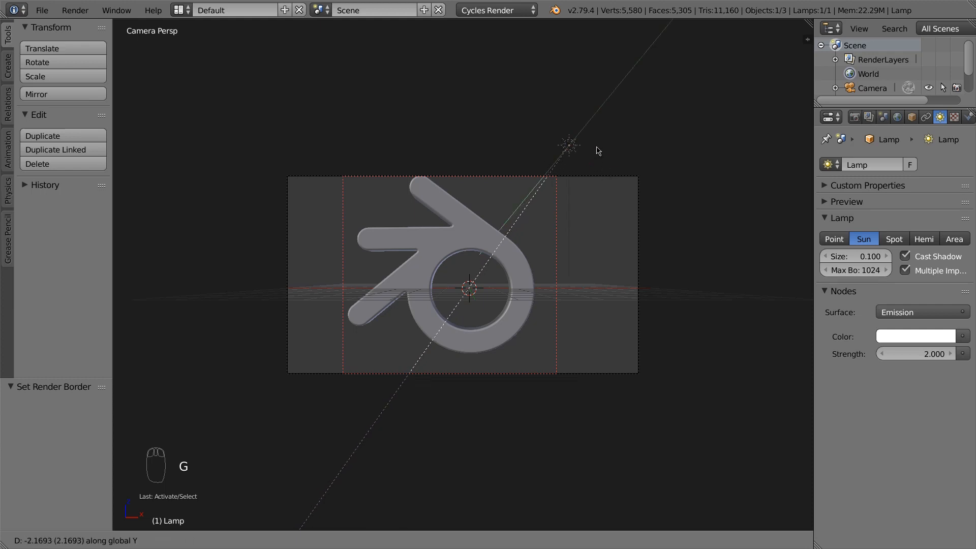
click(598, 143)
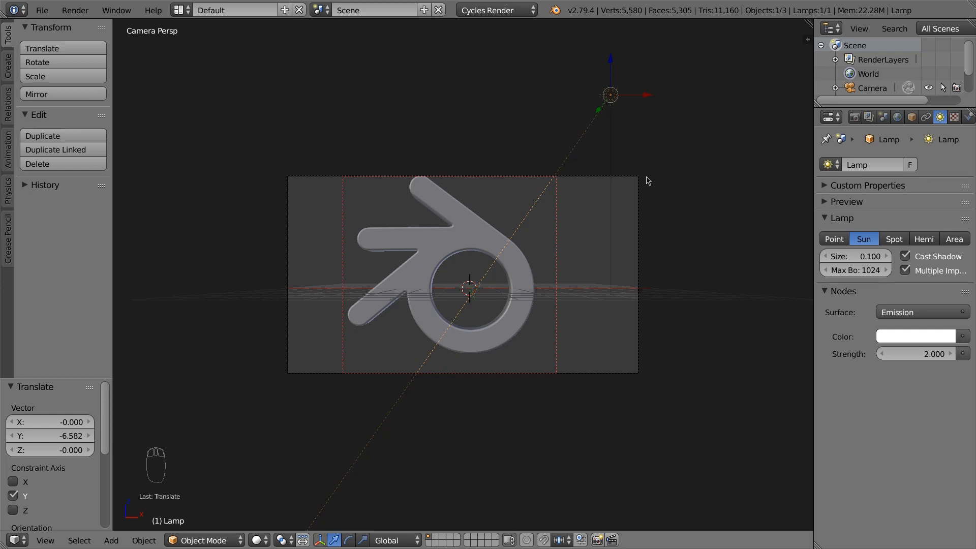
click(260, 540)
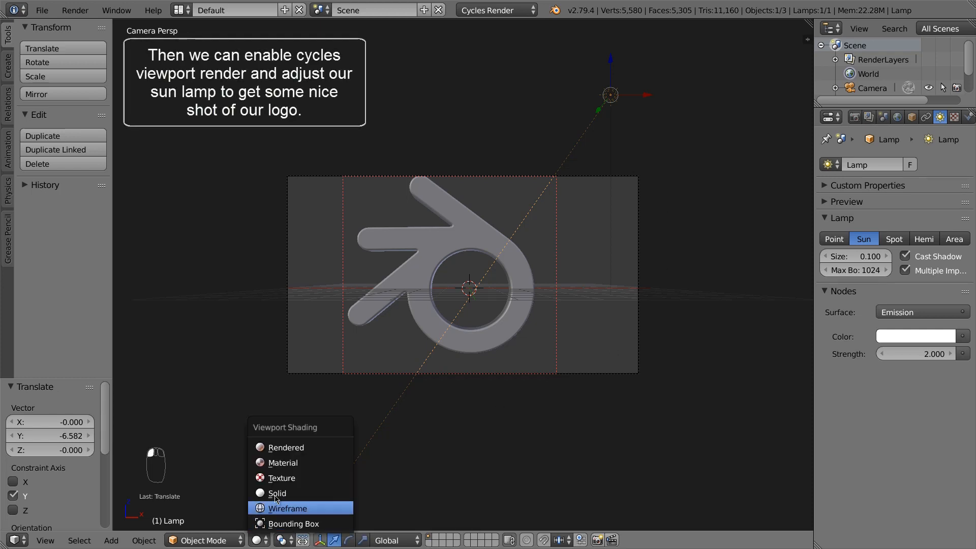
Switch to Rendered shading, rotate the sun lamp -36.4° about Z, and place the 3D cursor beside the logo
click(283, 449)
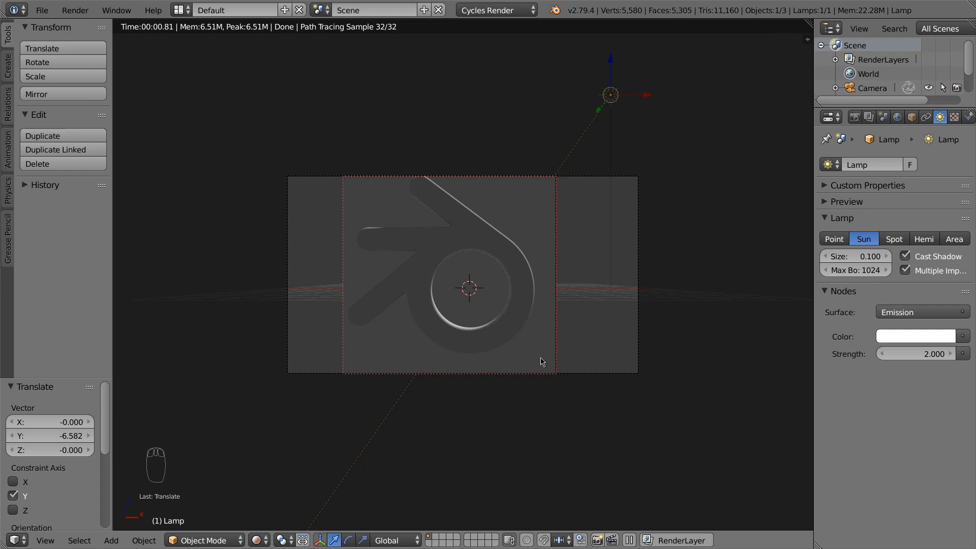
key(r)
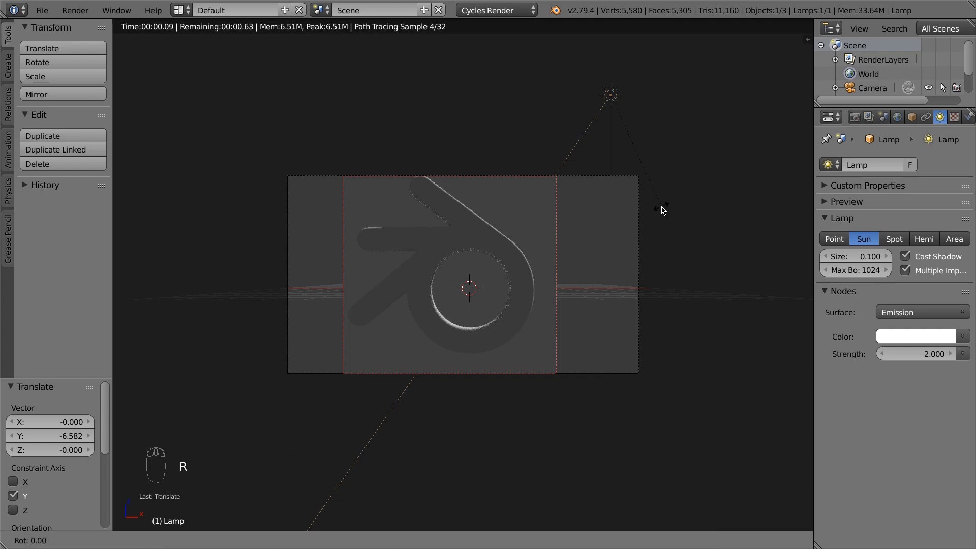
key(z)
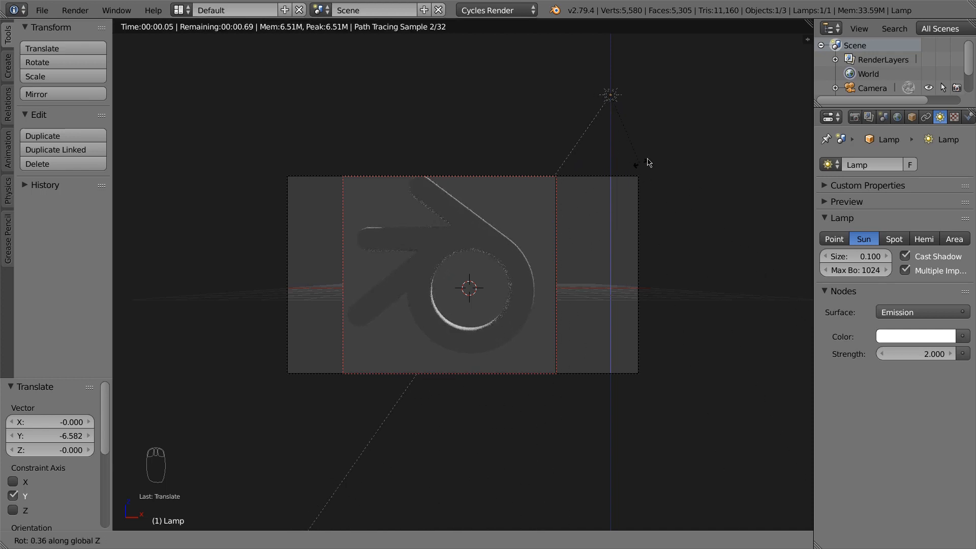
click(664, 127)
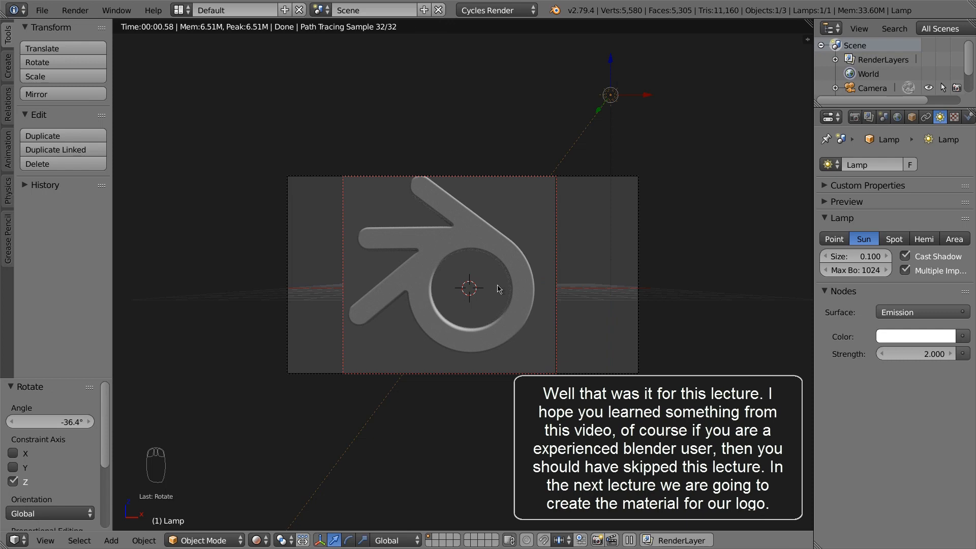
scroll(460, 275, up, 3)
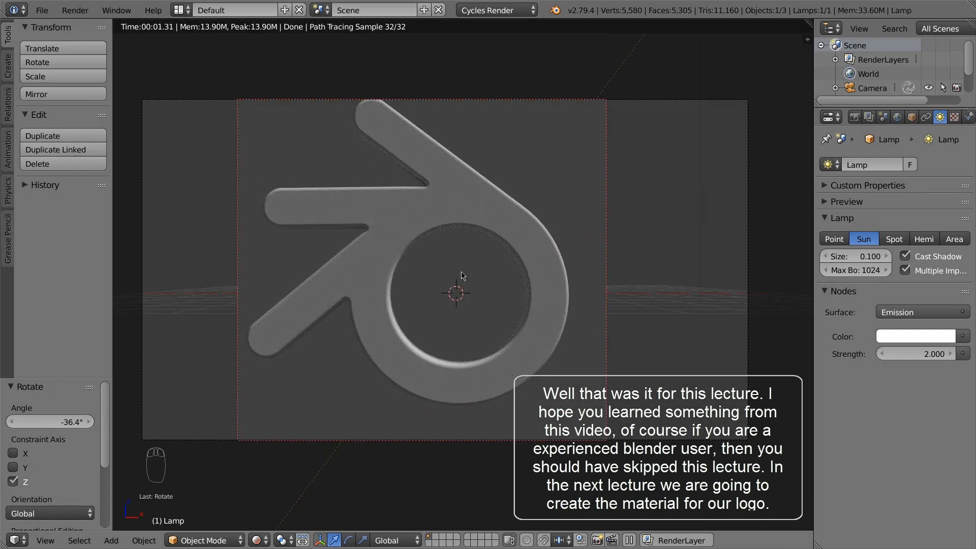
click(618, 319)
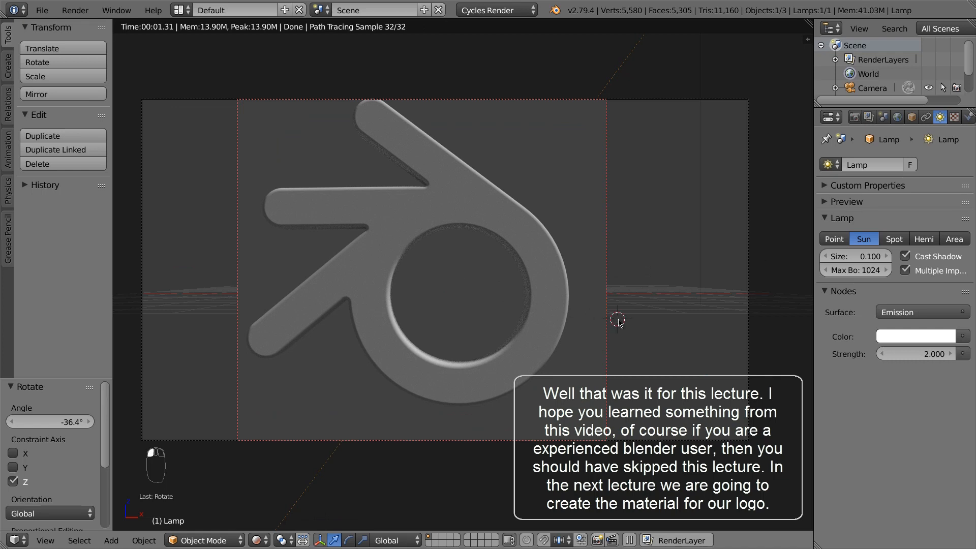